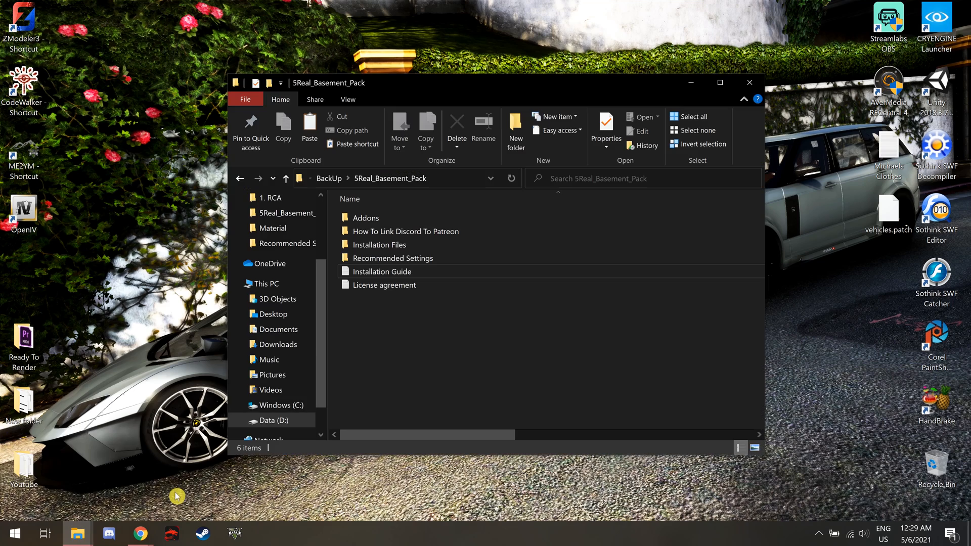
Open the Installation Guide and review the notes on backups, the mods folder and installing graphics mods first, then close it.
{"action": "double_click", "coordinate": [370, 274]}
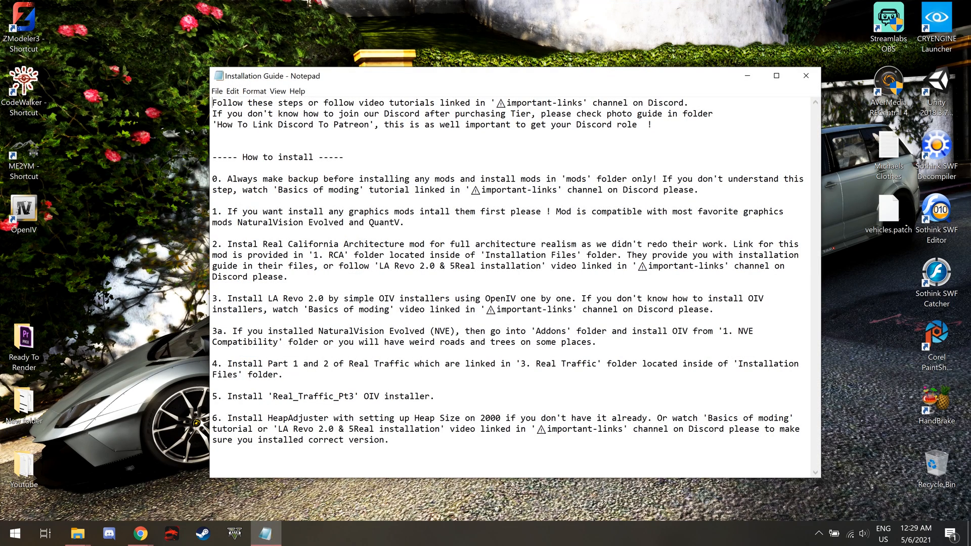
{"action": "left_click_drag", "start_coordinate": [213, 179], "coordinate": [698, 190]}
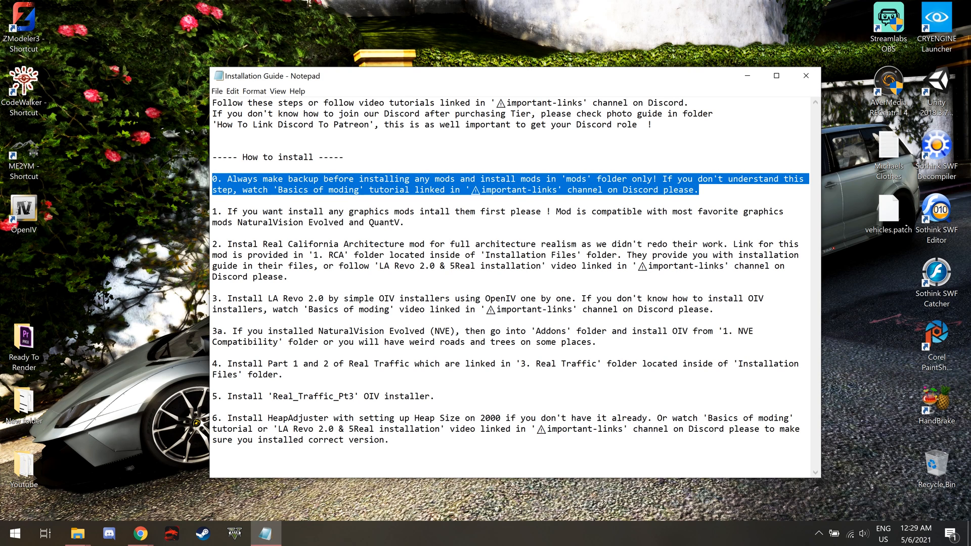
{"action": "left_click_drag", "start_coordinate": [227, 211], "coordinate": [440, 211]}
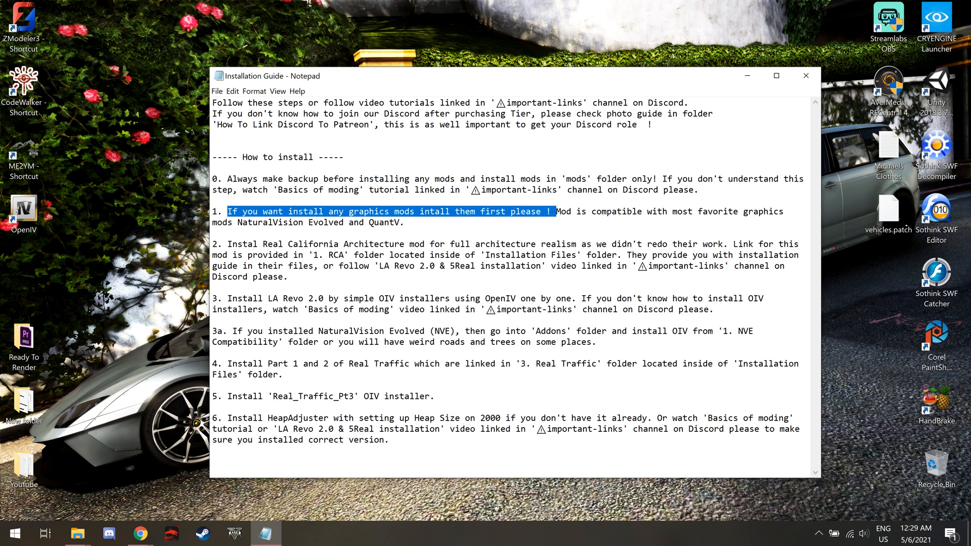
{"action": "left_click_drag", "start_coordinate": [556, 211], "coordinate": [405, 223]}
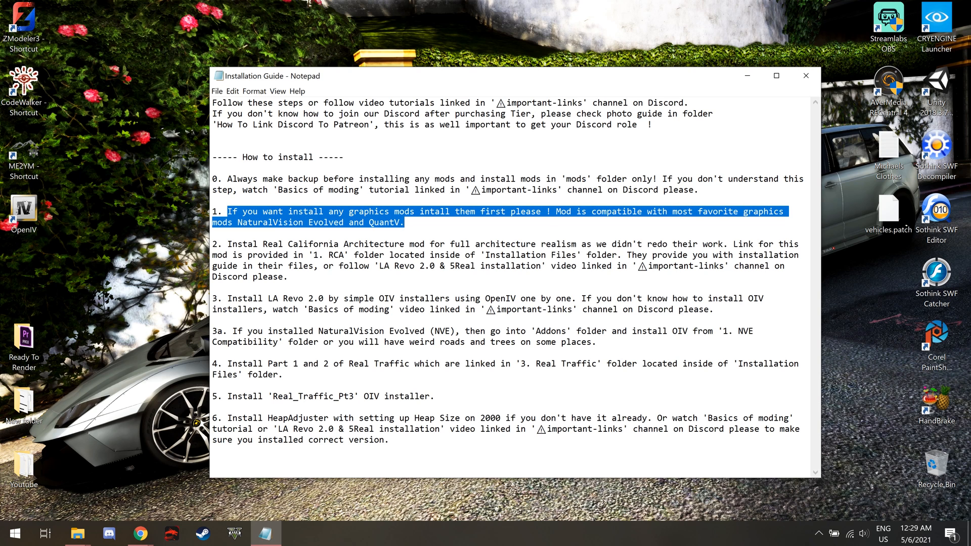
{"action": "left_click", "coordinate": [405, 223]}
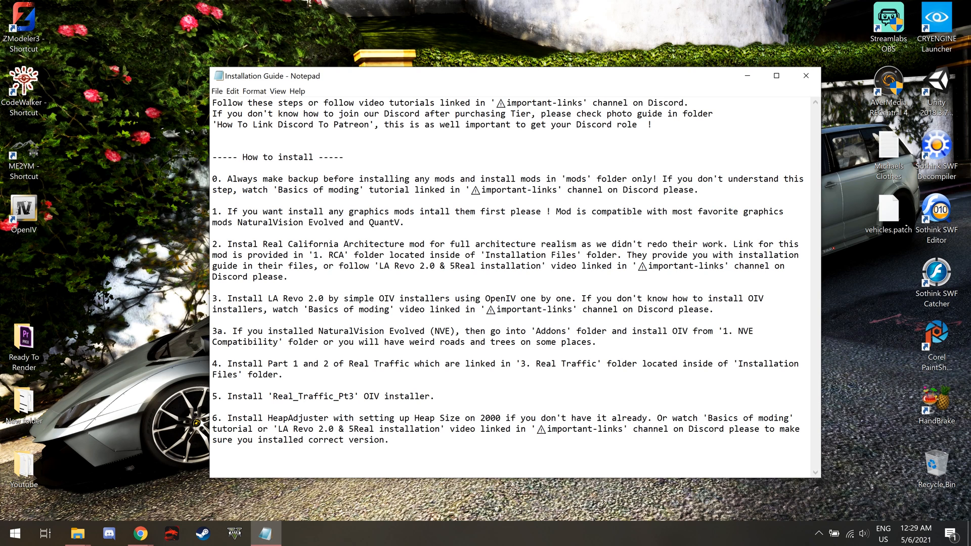
{"action": "left_click", "coordinate": [806, 76]}
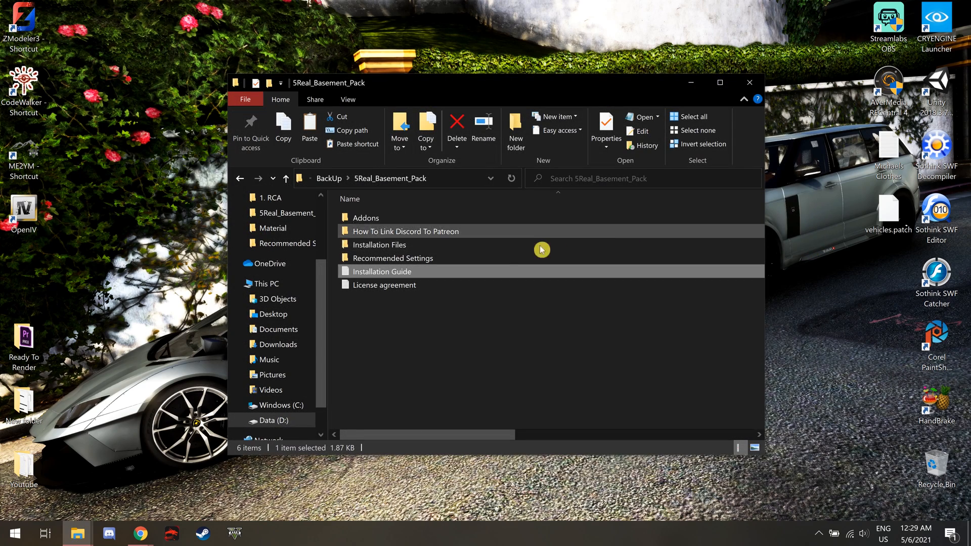
Browse from Downloads into the QuantV 21-04-04 lvl3 folder's _SinglePlayer subfolder to examine the QuantV installation files.
{"action": "left_click", "coordinate": [78, 532]}
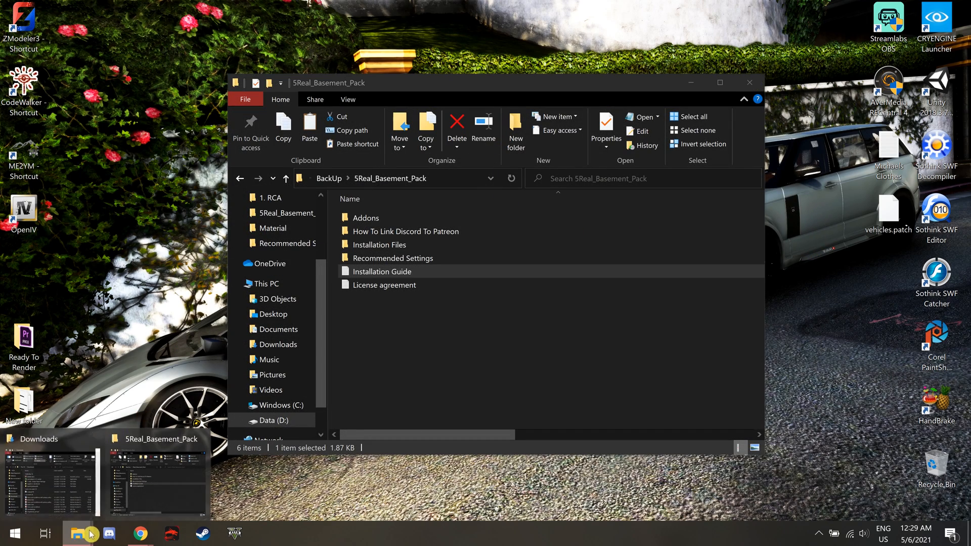
{"action": "left_click", "coordinate": [55, 480]}
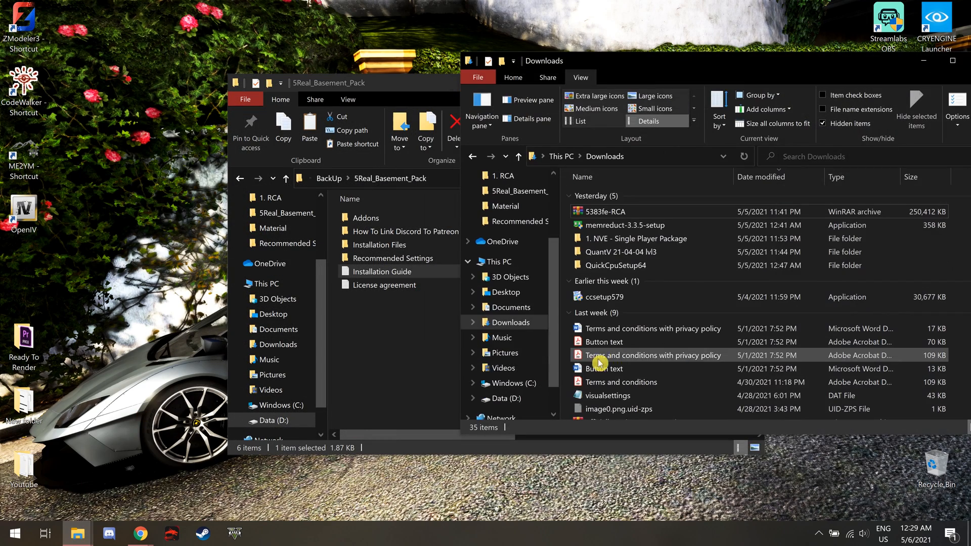
{"action": "double_click", "coordinate": [676, 253]}
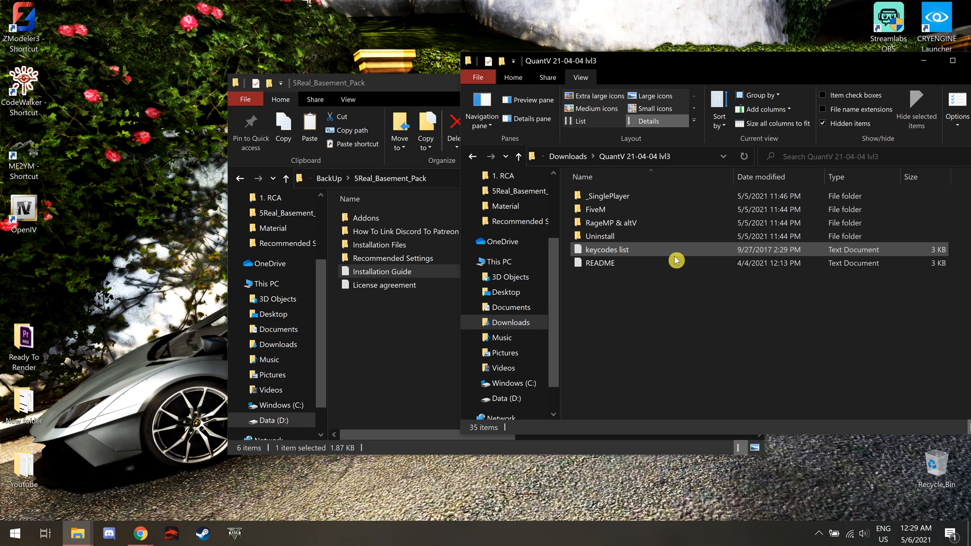
{"action": "double_click", "coordinate": [663, 197]}
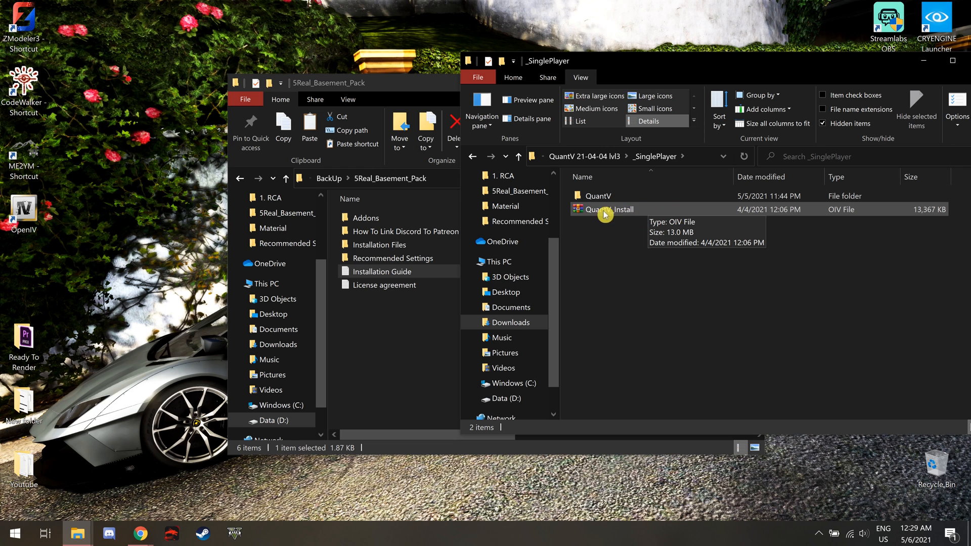
Launch OpenIV for the Windows version of Grand Theft Auto V and enable edit mode.
{"action": "left_click", "coordinate": [27, 217]}
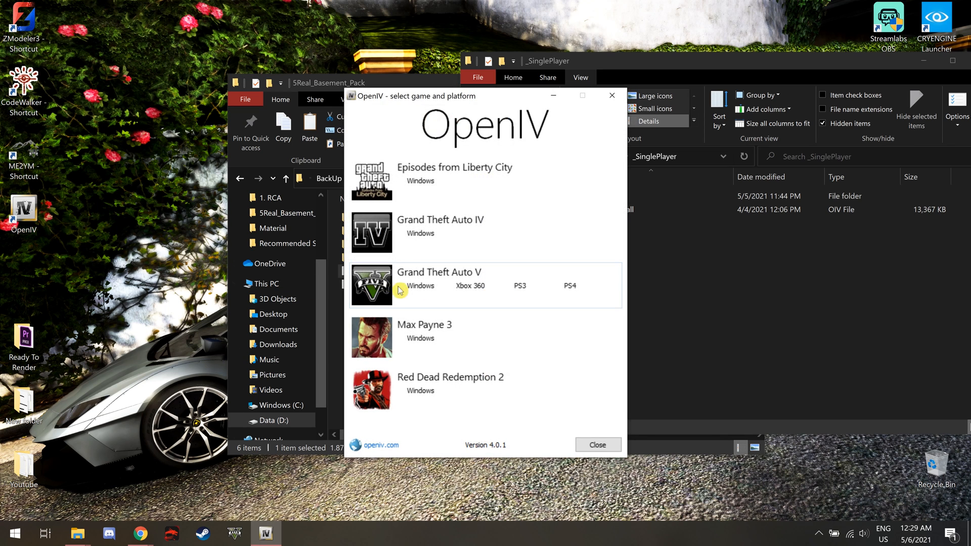
{"action": "left_click", "coordinate": [430, 293]}
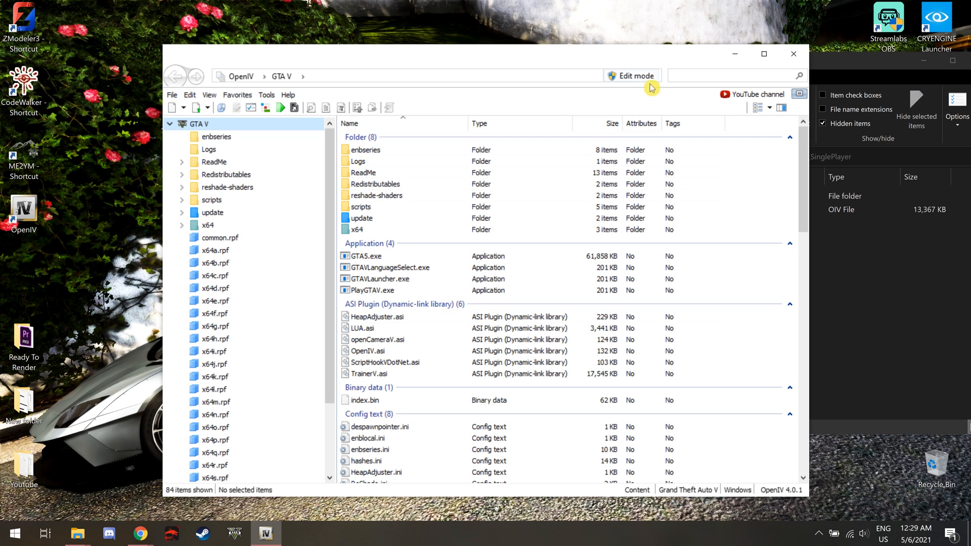
{"action": "left_click", "coordinate": [650, 83]}
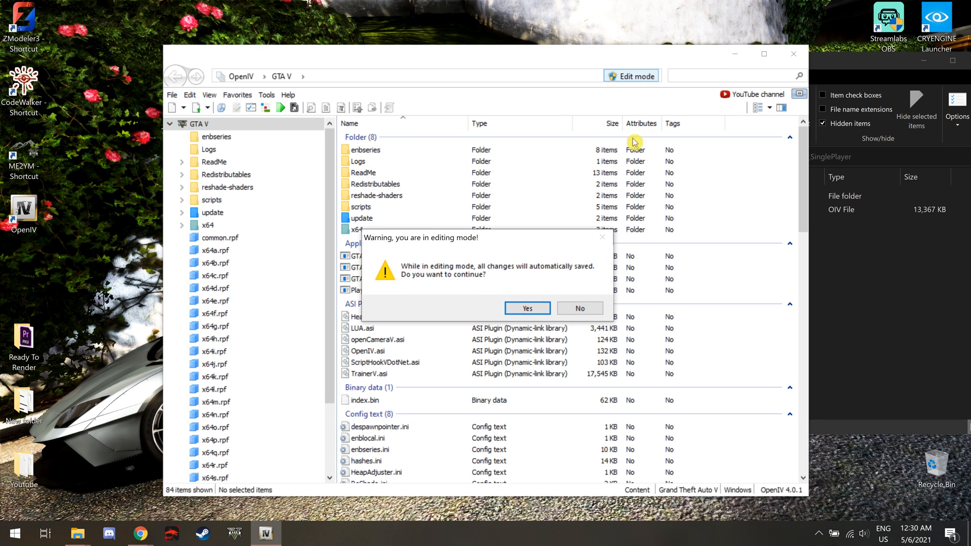
{"action": "left_click", "coordinate": [528, 309]}
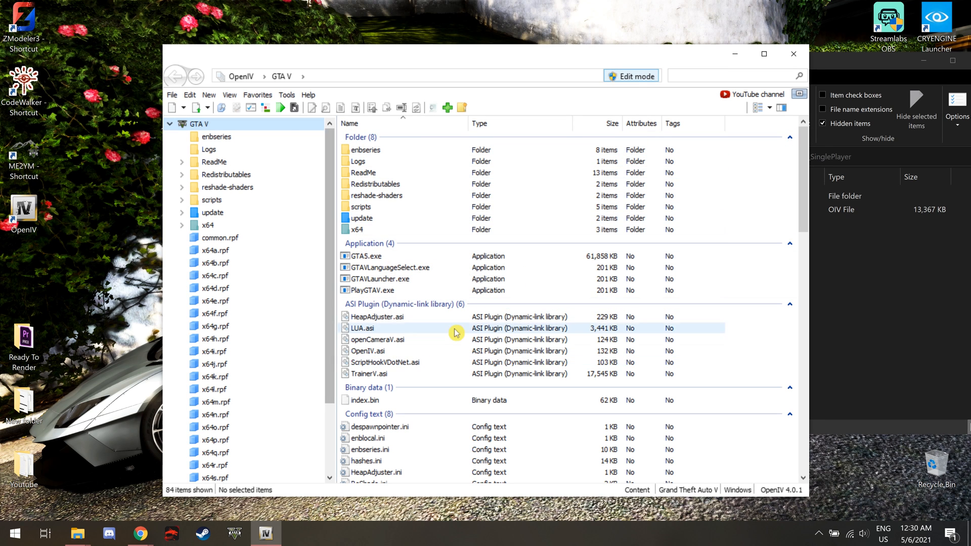
Load the QuantV_Install package from the QuantV _SinglePlayer folder into the package installer and close it without installing.
{"action": "left_click", "coordinate": [280, 107]}
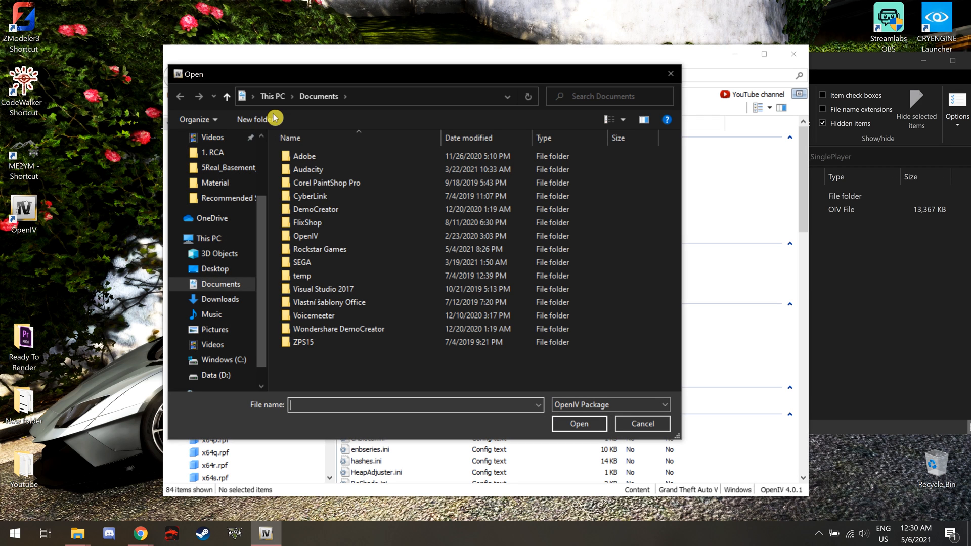
{"action": "left_click", "coordinate": [243, 300]}
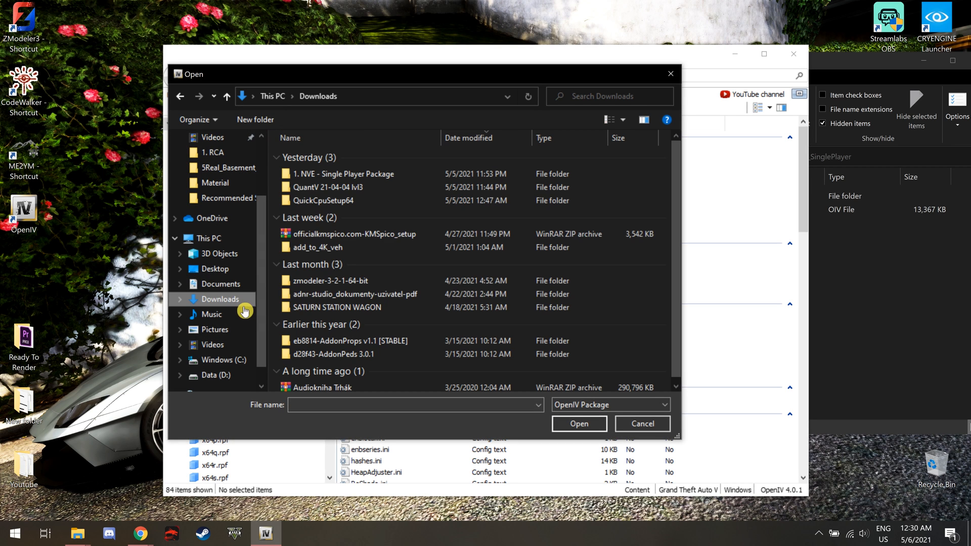
{"action": "double_click", "coordinate": [353, 187]}
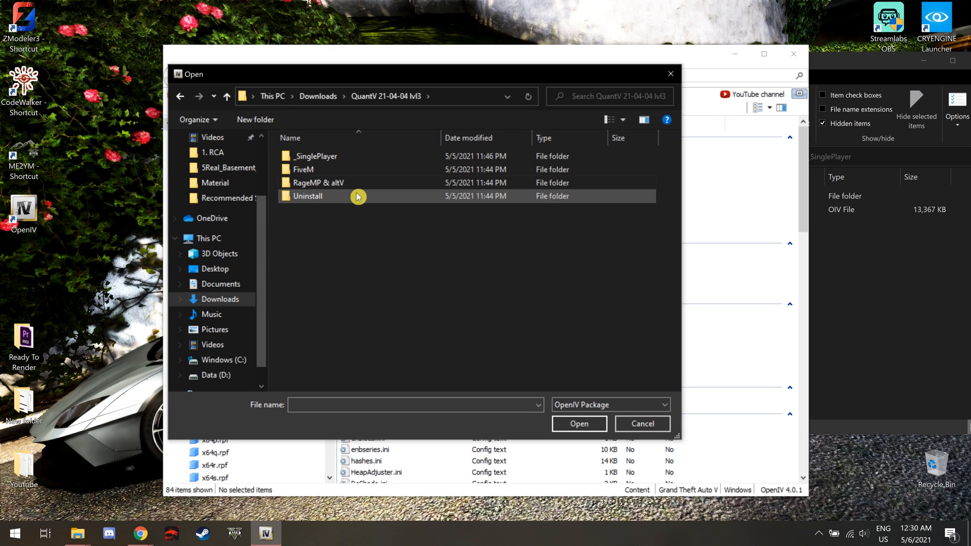
{"action": "double_click", "coordinate": [352, 161]}
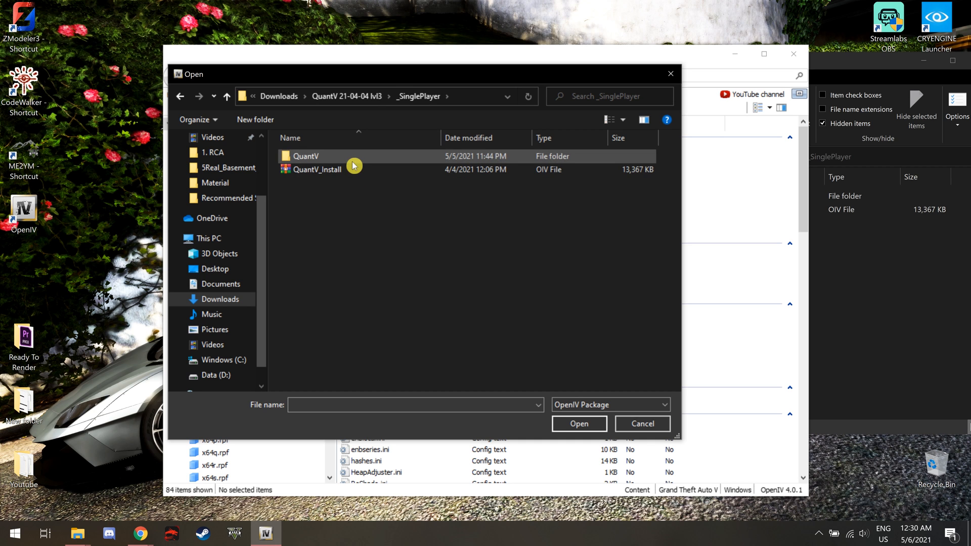
{"action": "double_click", "coordinate": [328, 176]}
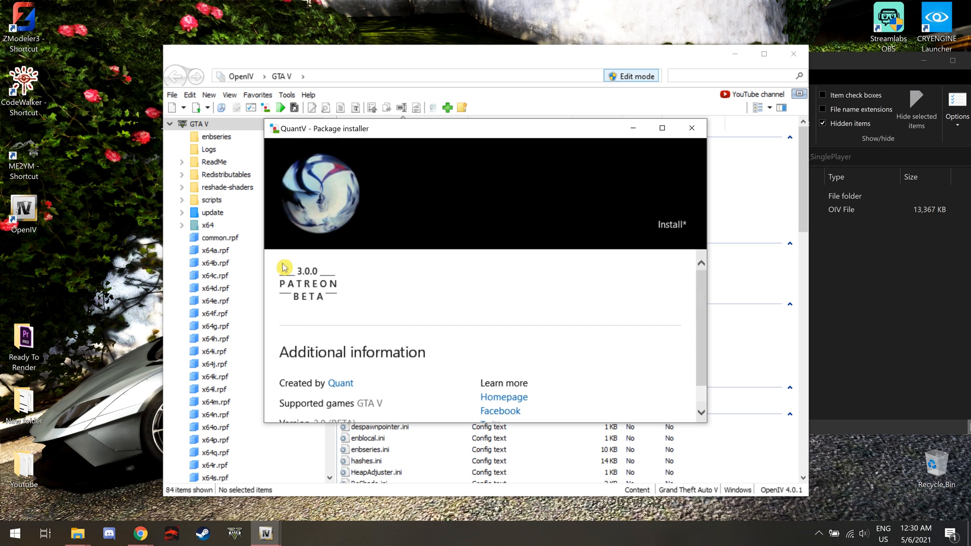
{"action": "left_click", "coordinate": [691, 128]}
Switch to File Explorer and open the 1. NVE - Single Player Package folder in Downloads to examine its contents.
{"action": "left_click", "coordinate": [848, 71]}
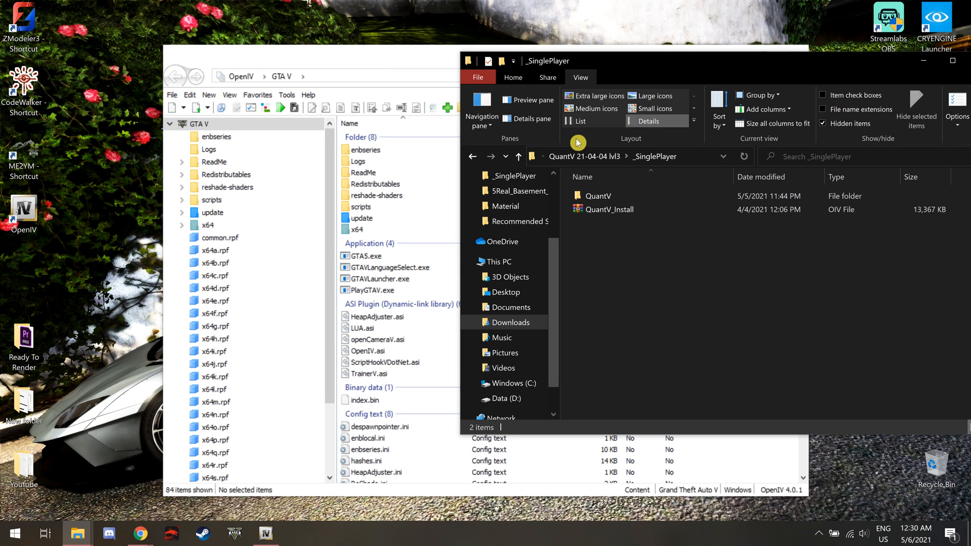
{"action": "left_click", "coordinate": [523, 159]}
{"action": "left_click", "coordinate": [526, 159]}
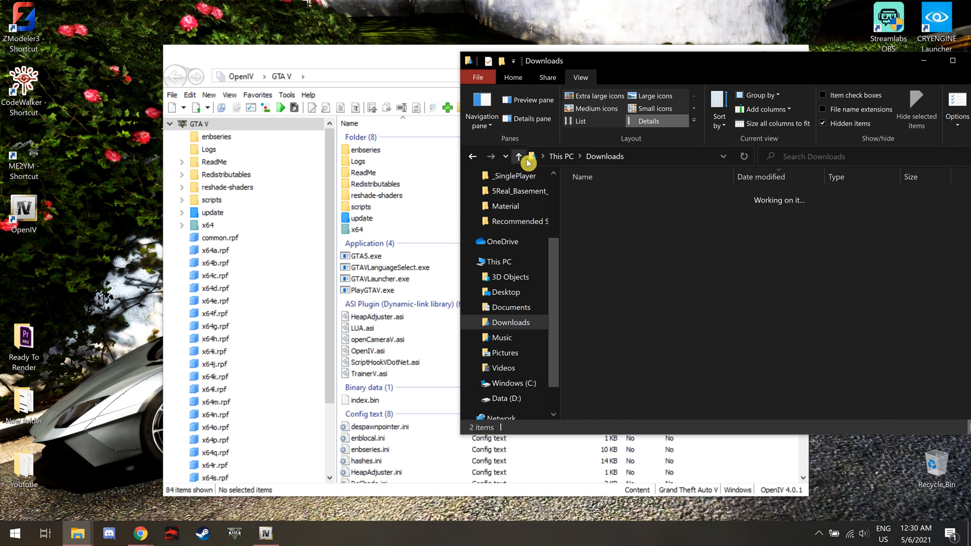
{"action": "double_click", "coordinate": [642, 244]}
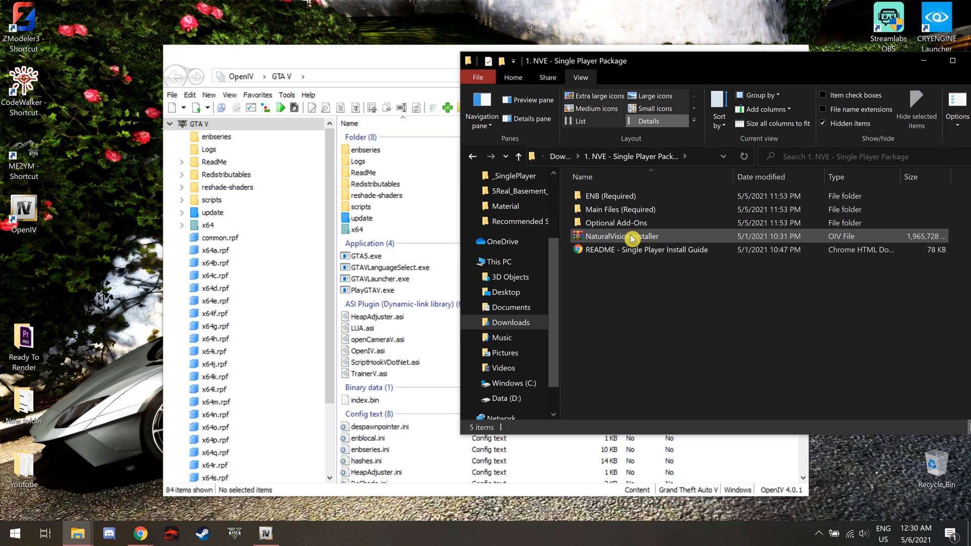
Switch to OpenIV and load the NaturalVision Installer package from Downloads' 1. NVE - Single Player Package folder into the package installer.
{"action": "left_click", "coordinate": [367, 67]}
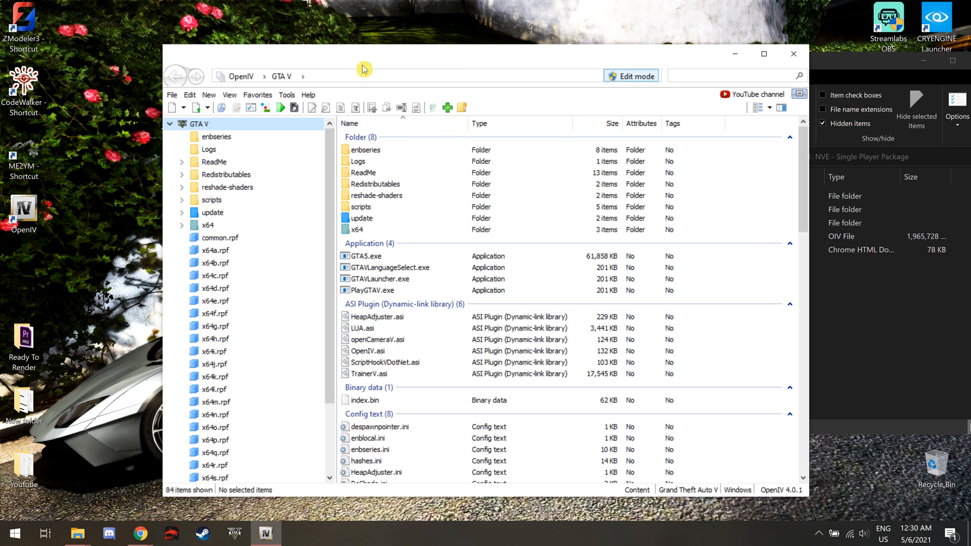
{"action": "left_click", "coordinate": [273, 111]}
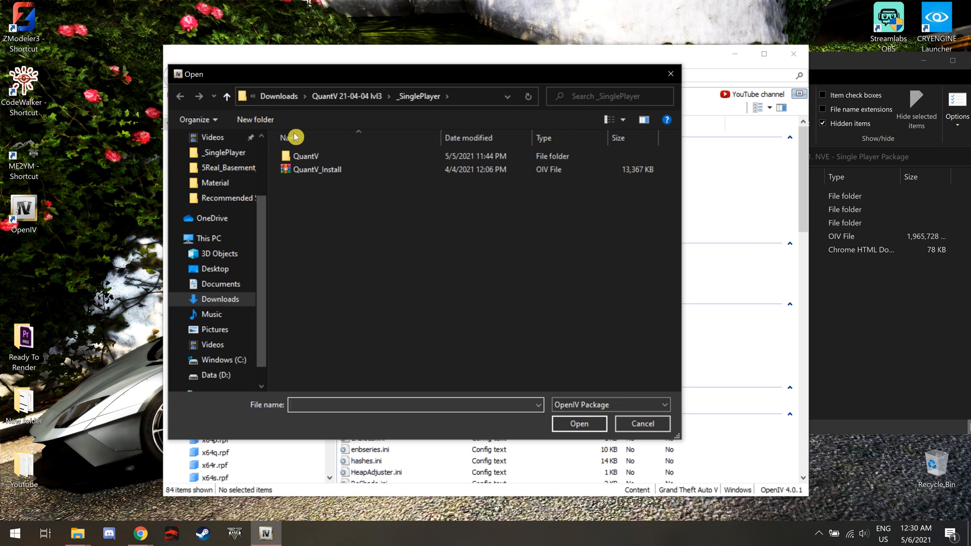
{"action": "left_click", "coordinate": [227, 97]}
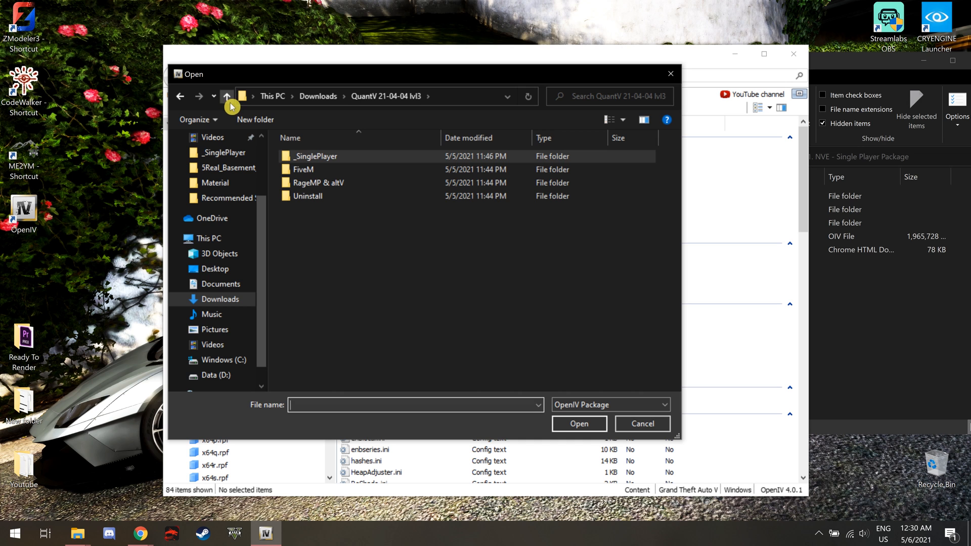
{"action": "left_click", "coordinate": [227, 97]}
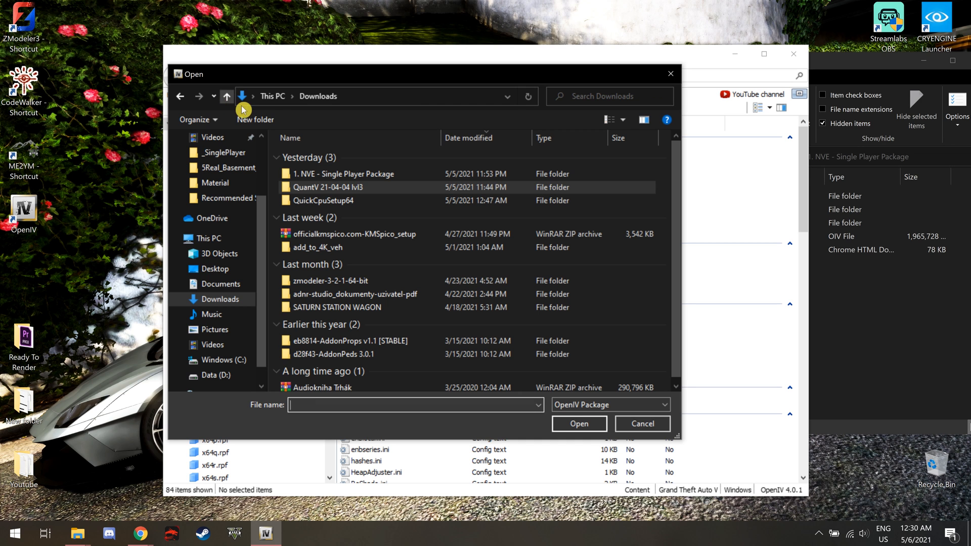
{"action": "double_click", "coordinate": [372, 173]}
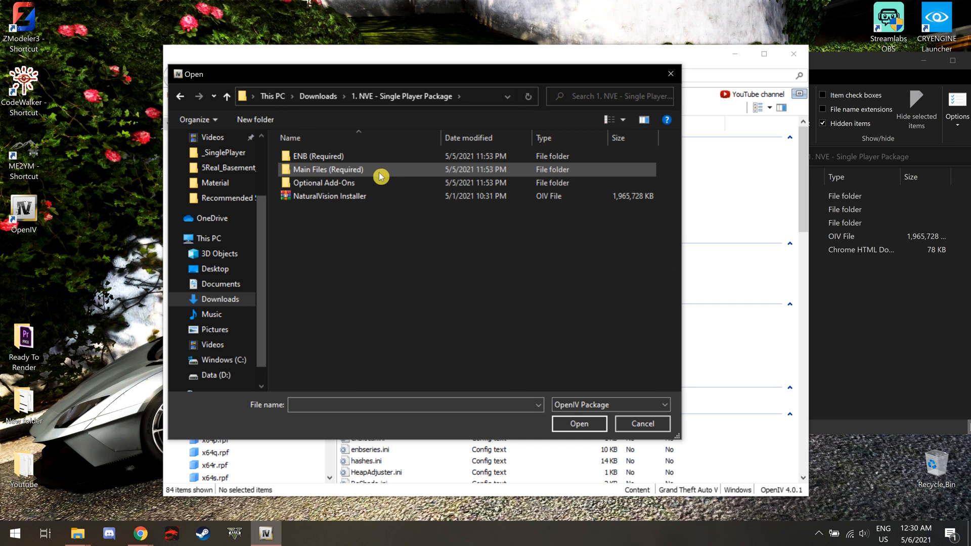
{"action": "double_click", "coordinate": [361, 196]}
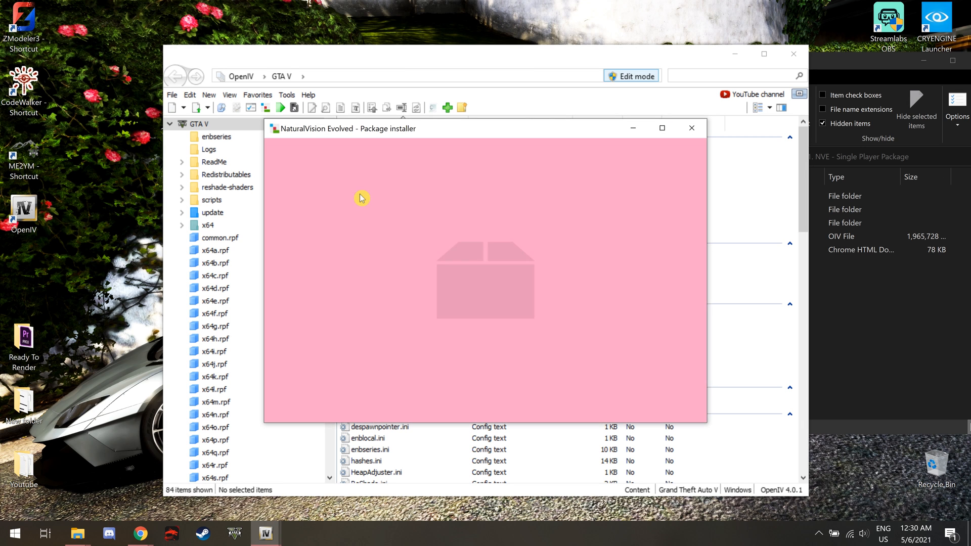
Install the NaturalVision Evolved package into the "mods" folder.
{"action": "left_click", "coordinate": [671, 224]}
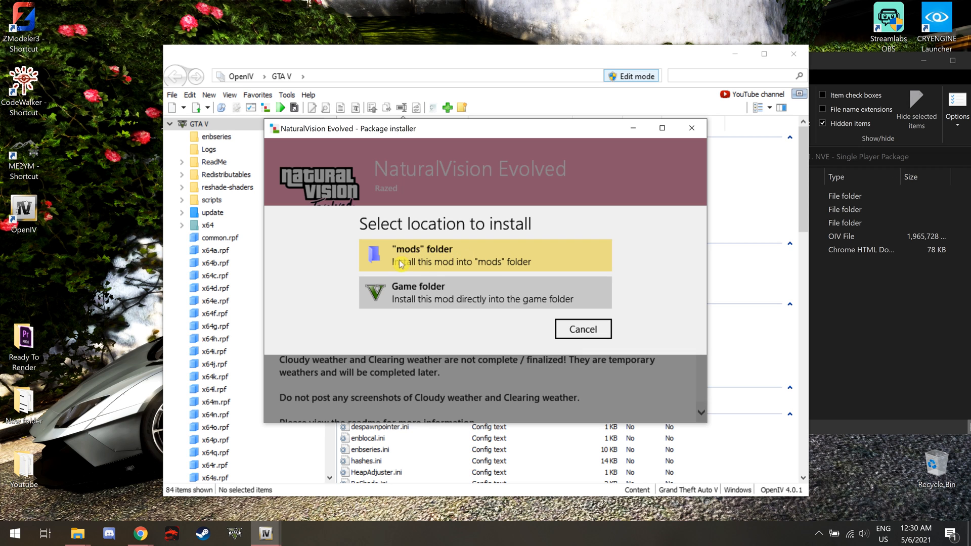
{"action": "left_click", "coordinate": [437, 255]}
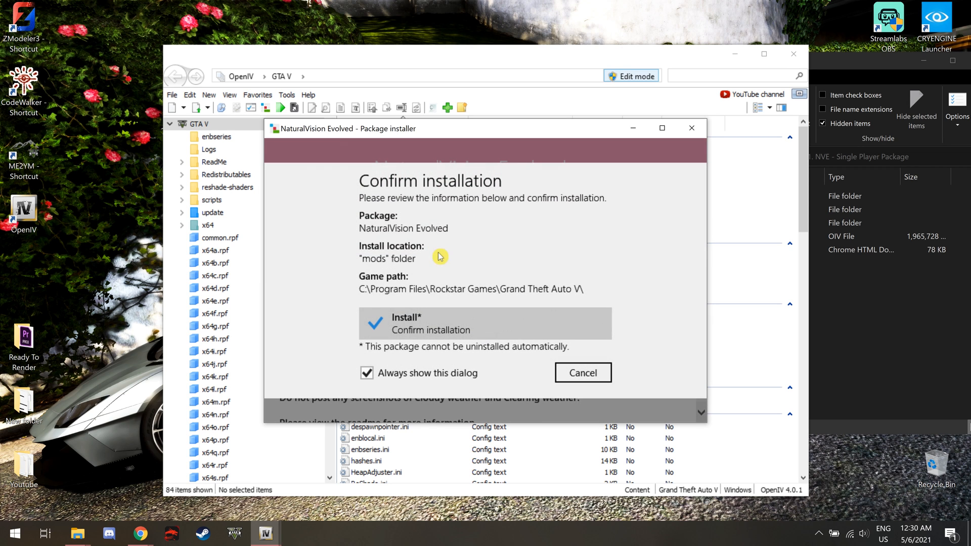
{"action": "left_click", "coordinate": [419, 327]}
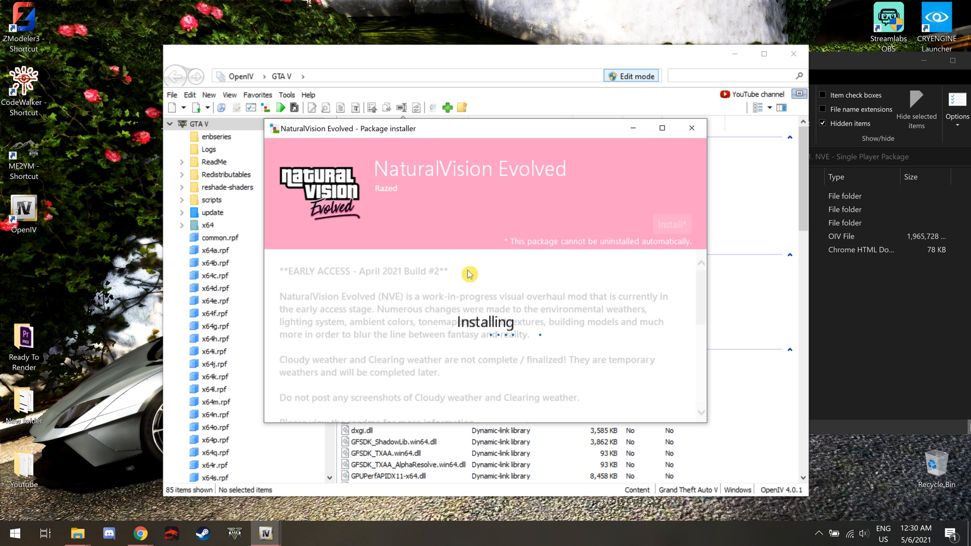
Switch to File Explorer and open the NVE package's Main Files (Required) folder to examine its ASI, DLL and configuration files.
{"action": "left_click", "coordinate": [846, 63]}
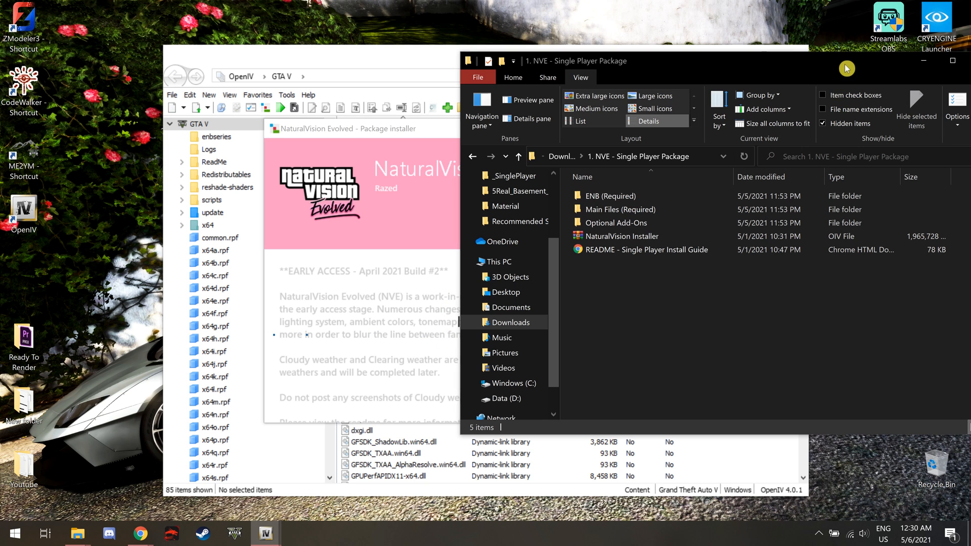
{"action": "double_click", "coordinate": [628, 214]}
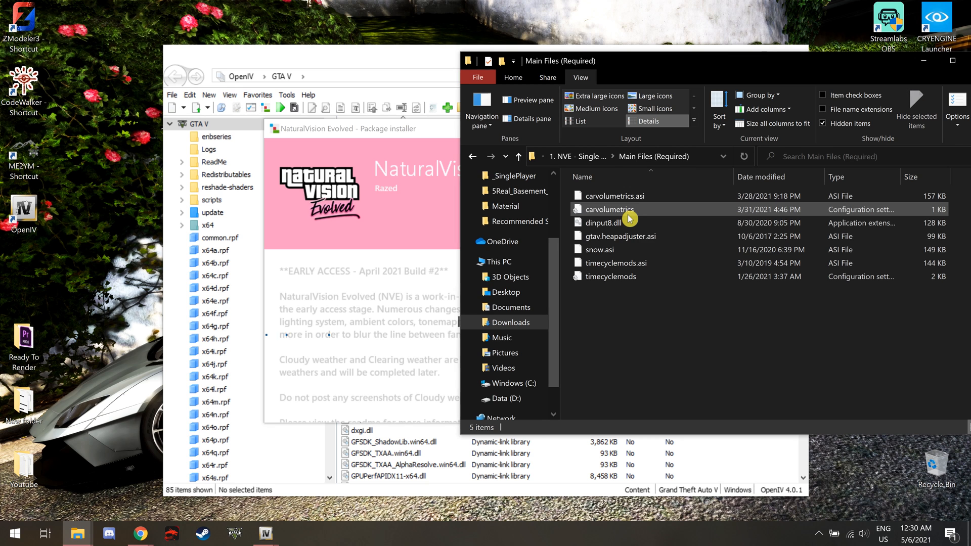
{"action": "left_click_drag", "start_coordinate": [621, 314], "coordinate": [667, 205]}
{"action": "left_click", "coordinate": [648, 338]}
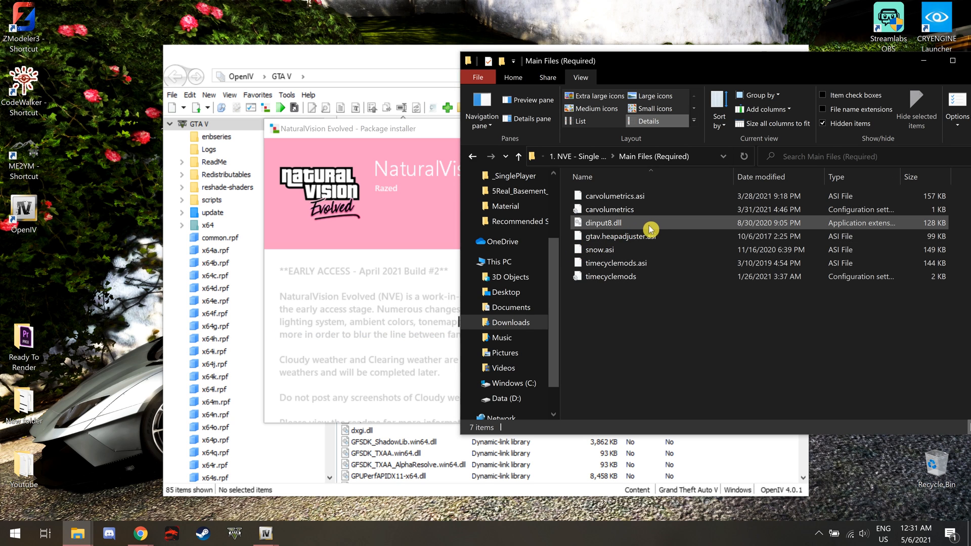
{"action": "mouse_move", "coordinate": [656, 229]}
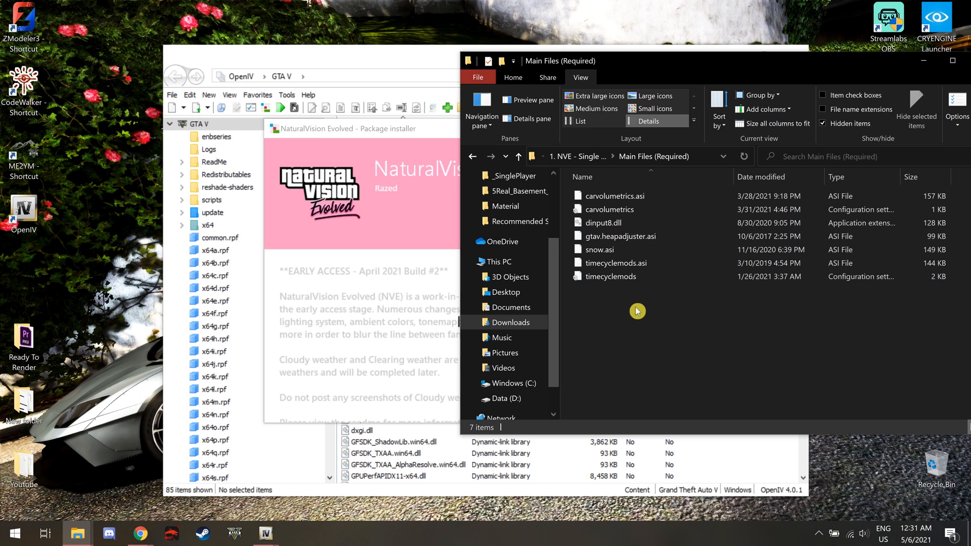
Copy snow.asi, timecyclemods.asi and the timecyclemods configuration file from the Main Files (Required) folder.
{"action": "left_click_drag", "start_coordinate": [637, 310], "coordinate": [655, 255]}
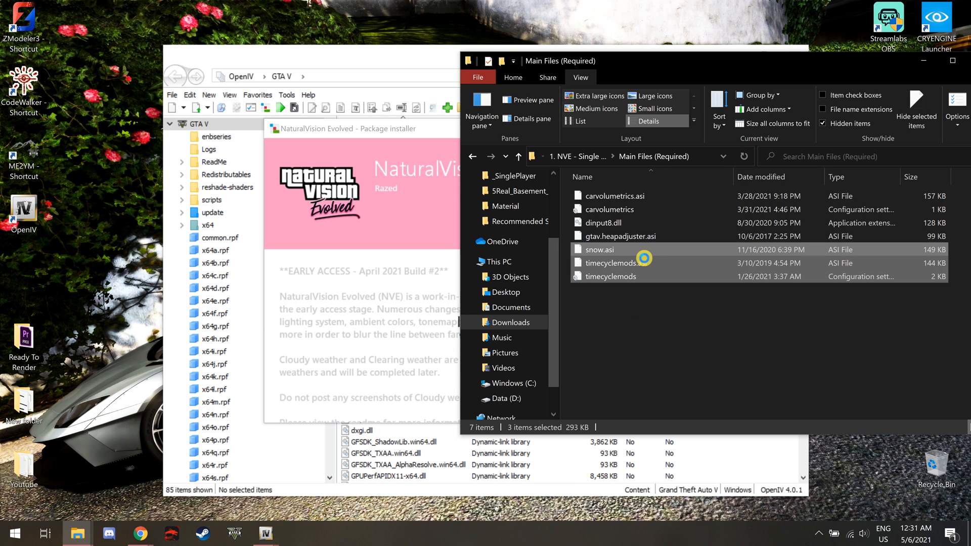
{"action": "right_click", "coordinate": [643, 258]}
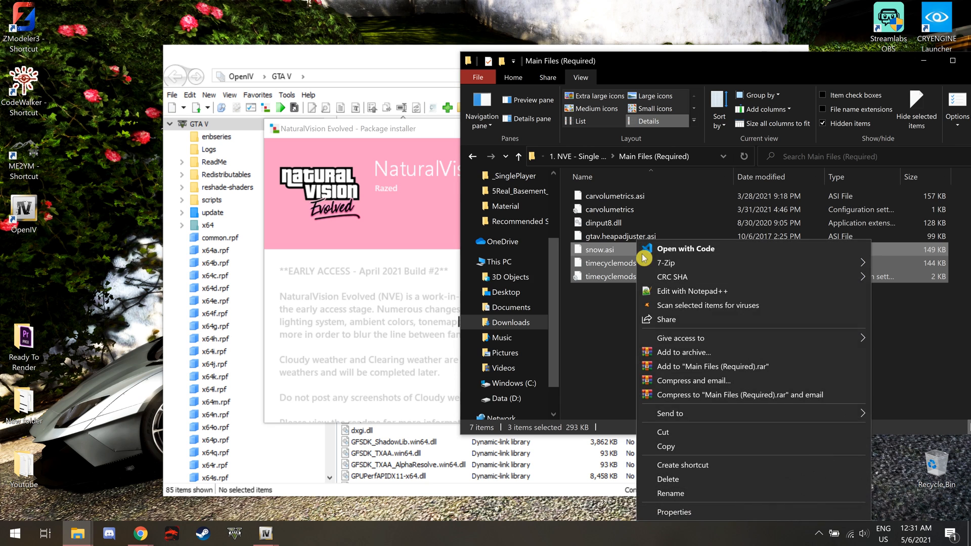
{"action": "left_click", "coordinate": [688, 447]}
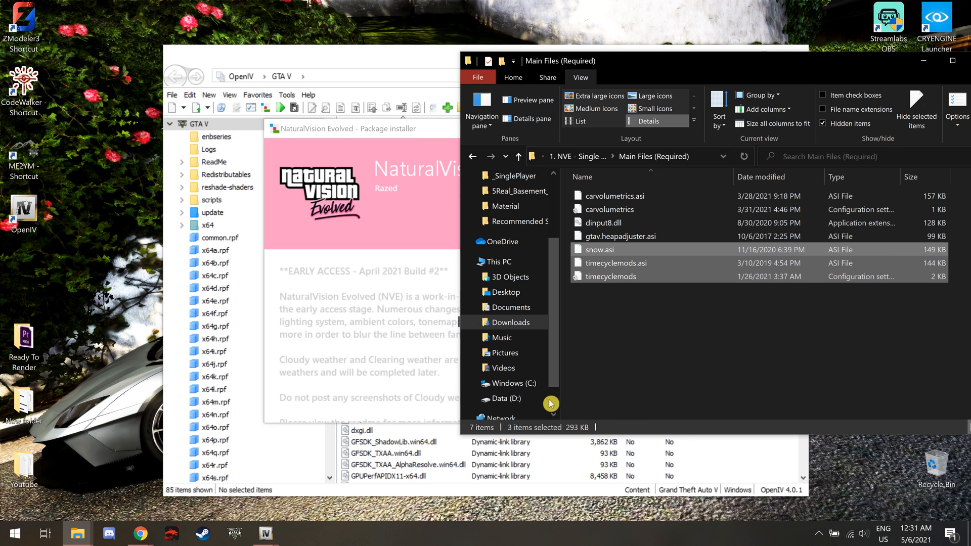
Paste the copied files into the Grand Theft Auto V folder under Program Files' Rockstar Games on drive C.
{"action": "left_click", "coordinate": [527, 391]}
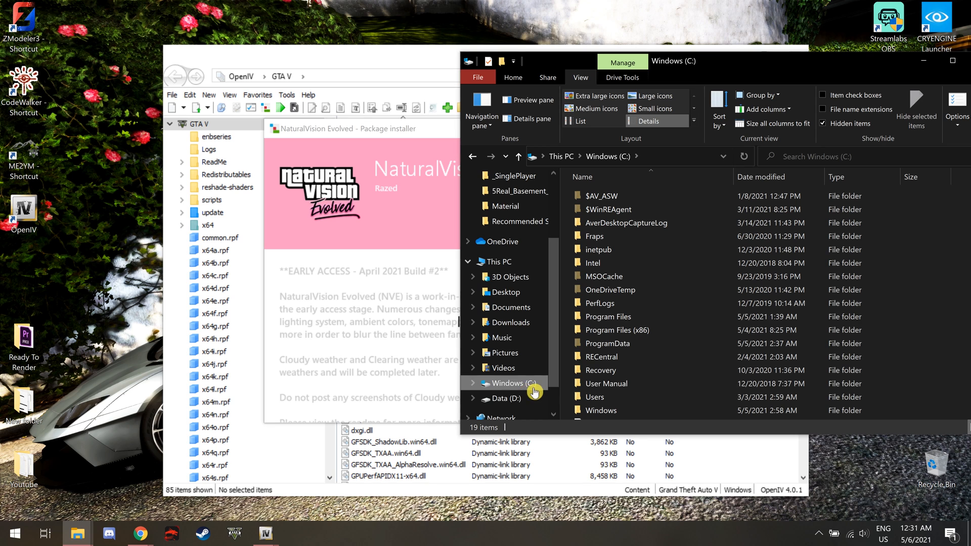
{"action": "double_click", "coordinate": [641, 317]}
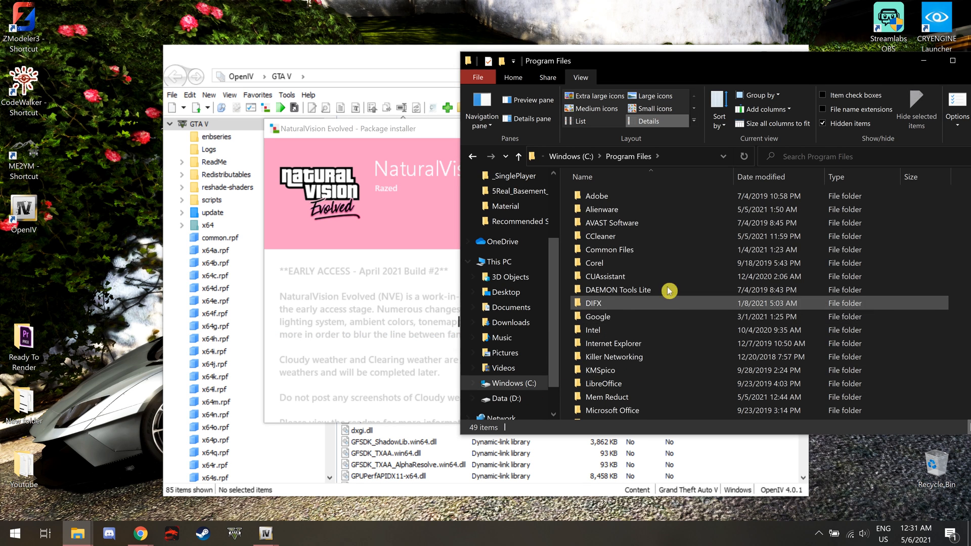
{"action": "scroll", "coordinate": [657, 324], "scroll_direction": "down", "scroll_amount": 3}
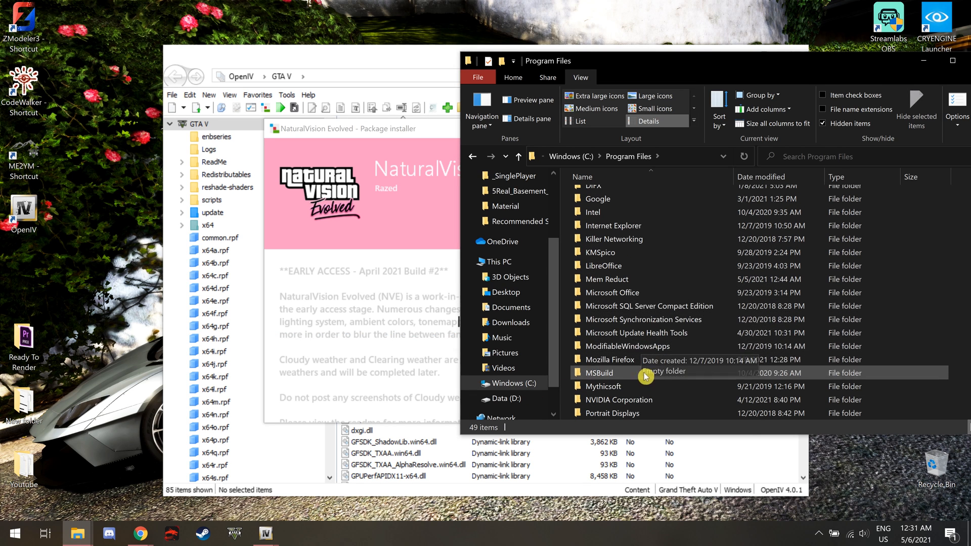
{"action": "scroll", "coordinate": [646, 377], "scroll_direction": "down", "scroll_amount": 3}
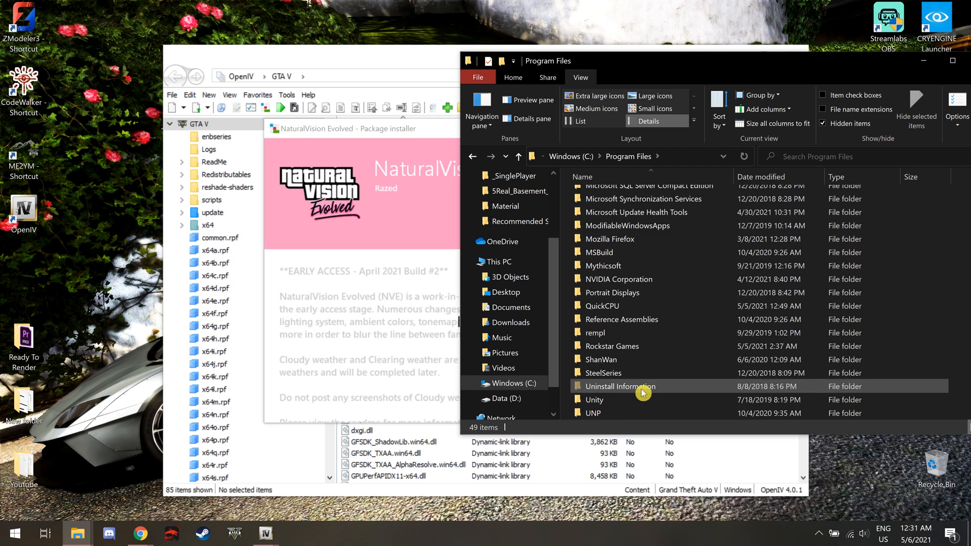
{"action": "double_click", "coordinate": [640, 348]}
{"action": "double_click", "coordinate": [643, 203]}
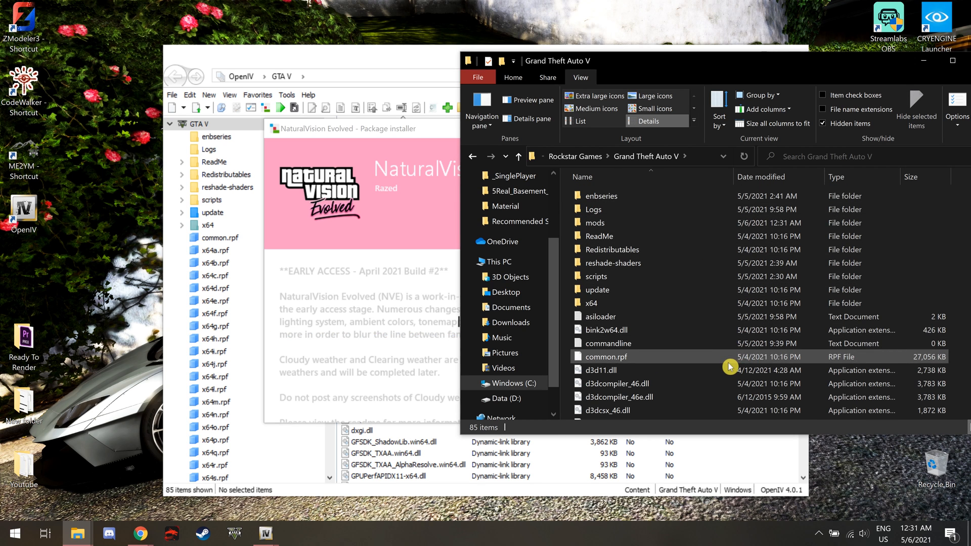
{"action": "right_click", "coordinate": [730, 365]}
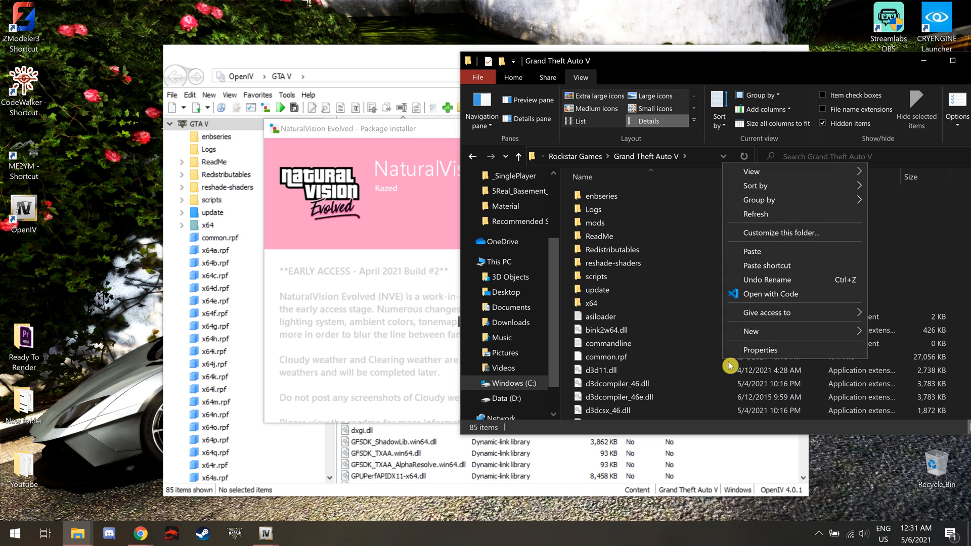
{"action": "left_click", "coordinate": [786, 254]}
{"action": "scroll", "coordinate": [787, 257], "scroll_direction": "down", "scroll_amount": 4}
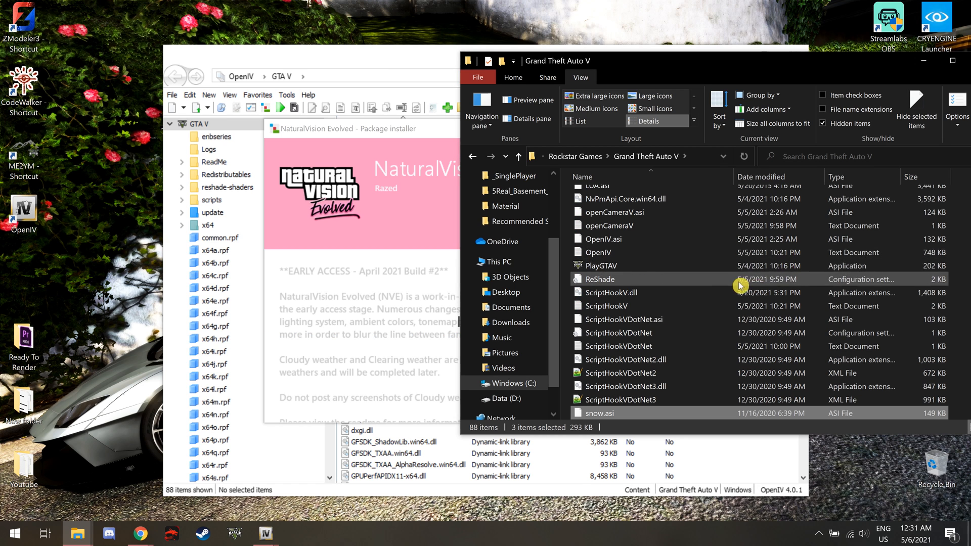
Reopen the 1. NVE - Single Player Package folder in Downloads and close OpenIV's finished NaturalVision Evolved package installer.
{"action": "left_click", "coordinate": [509, 322]}
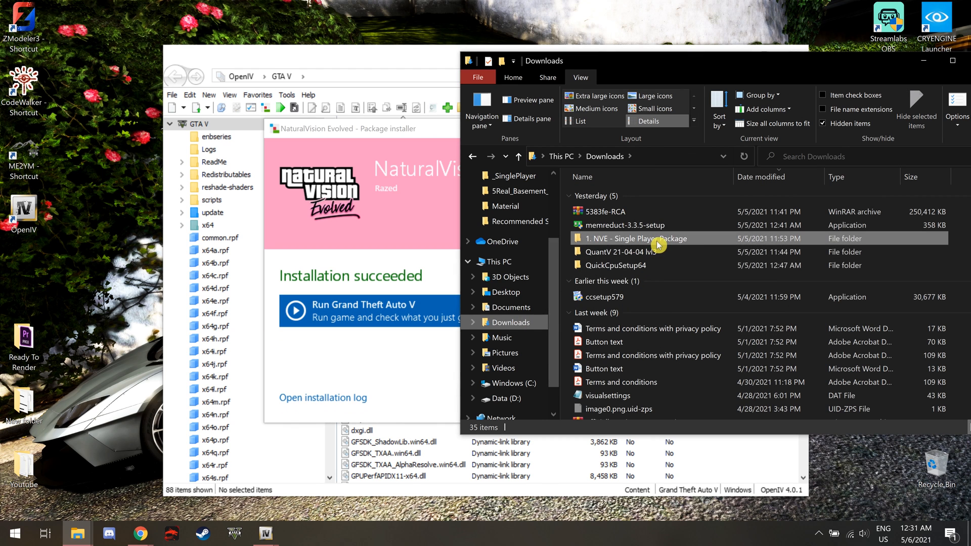
{"action": "double_click", "coordinate": [636, 238]}
{"action": "left_click", "coordinate": [418, 158]}
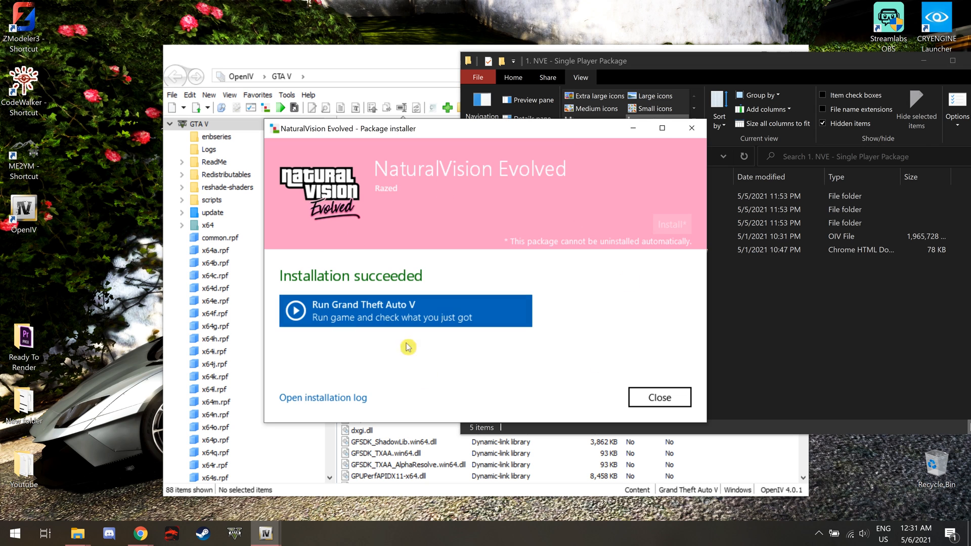
{"action": "left_click", "coordinate": [638, 397]}
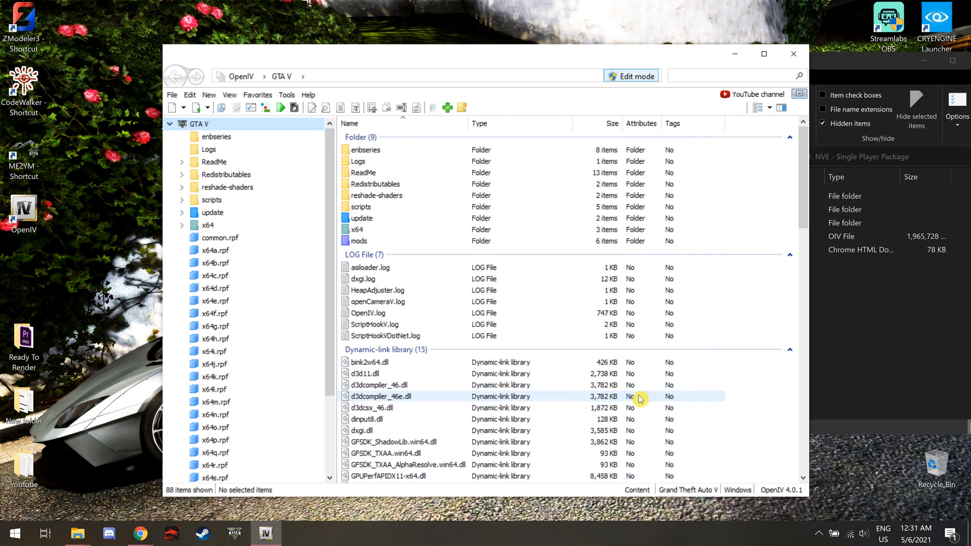
Switch to File Explorer and examine the files of the (2) Medium Settings Preset [RECOMMENDED] folder inside ENB (Required).
{"action": "left_click", "coordinate": [832, 360]}
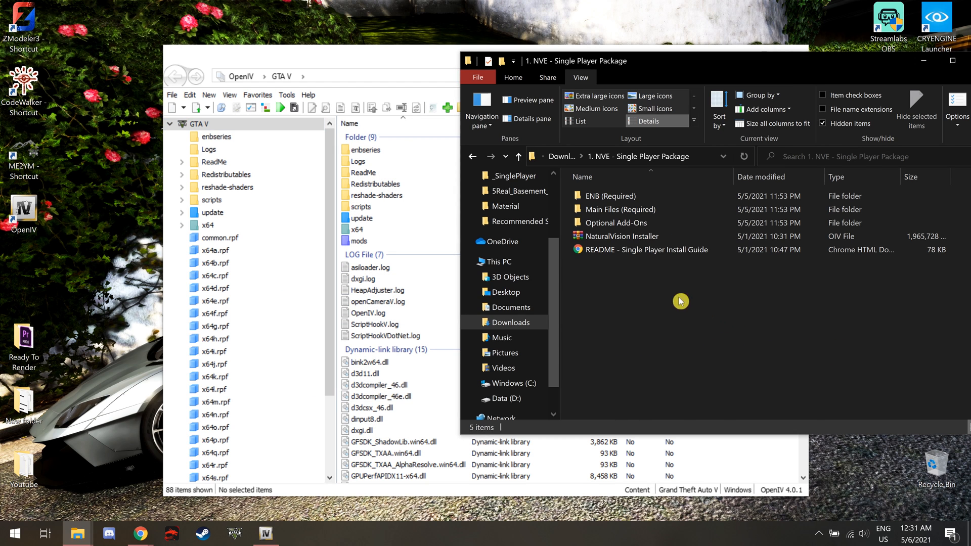
{"action": "double_click", "coordinate": [614, 202]}
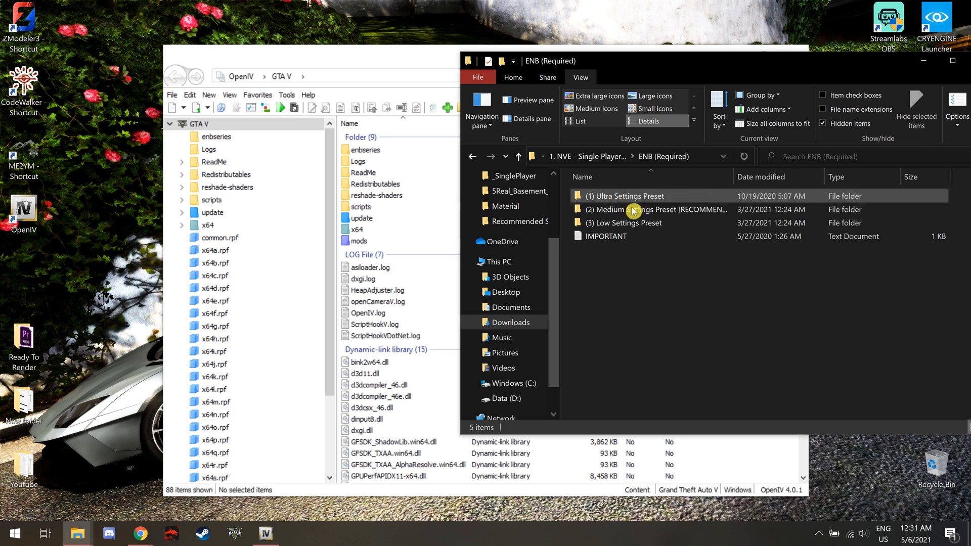
{"action": "double_click", "coordinate": [684, 208]}
{"action": "left_click_drag", "start_coordinate": [641, 292], "coordinate": [686, 204]}
{"action": "left_click", "coordinate": [655, 306]}
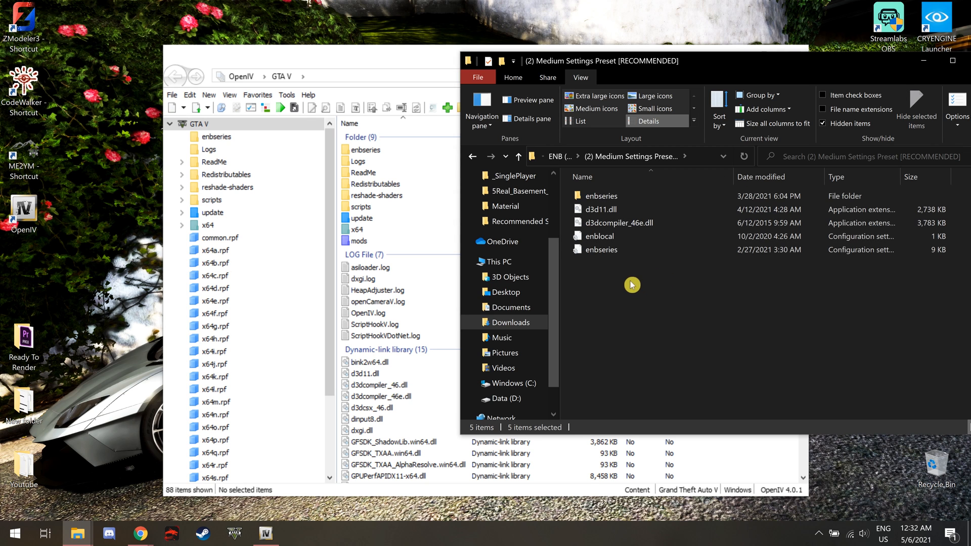
Examine the add-on folders in the NVE package's Optional Add-Ons folder and return to Downloads.
{"action": "left_click", "coordinate": [524, 161]}
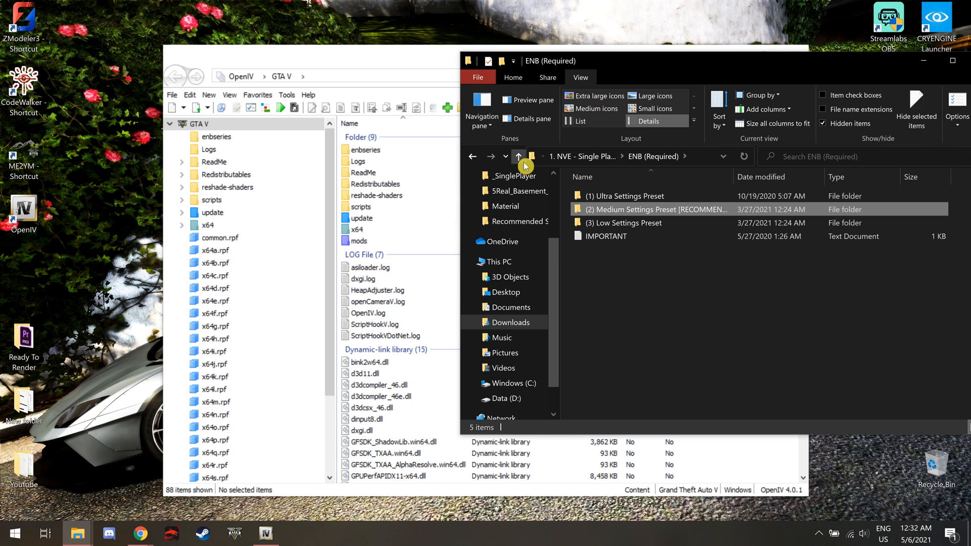
{"action": "left_click", "coordinate": [523, 161]}
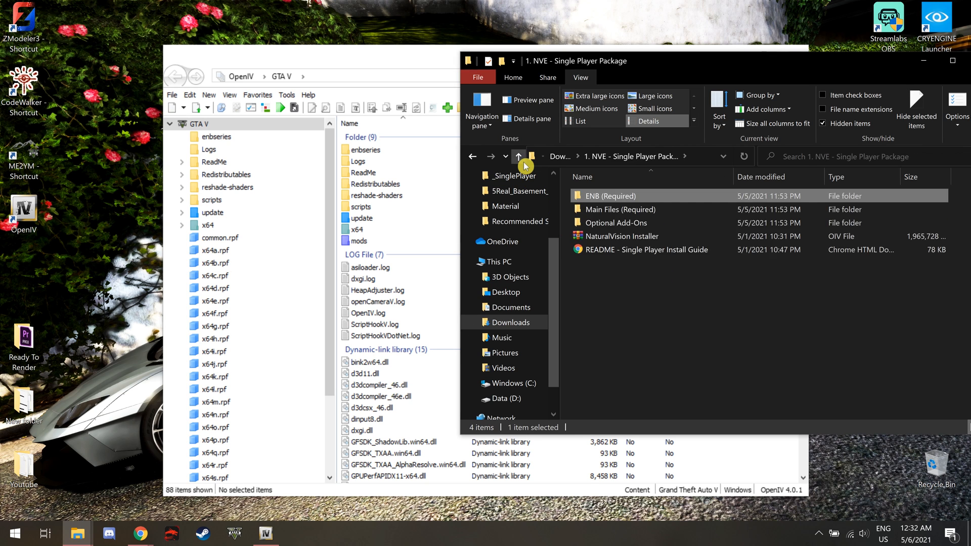
{"action": "double_click", "coordinate": [662, 222]}
{"action": "left_click_drag", "start_coordinate": [622, 357], "coordinate": [688, 203]}
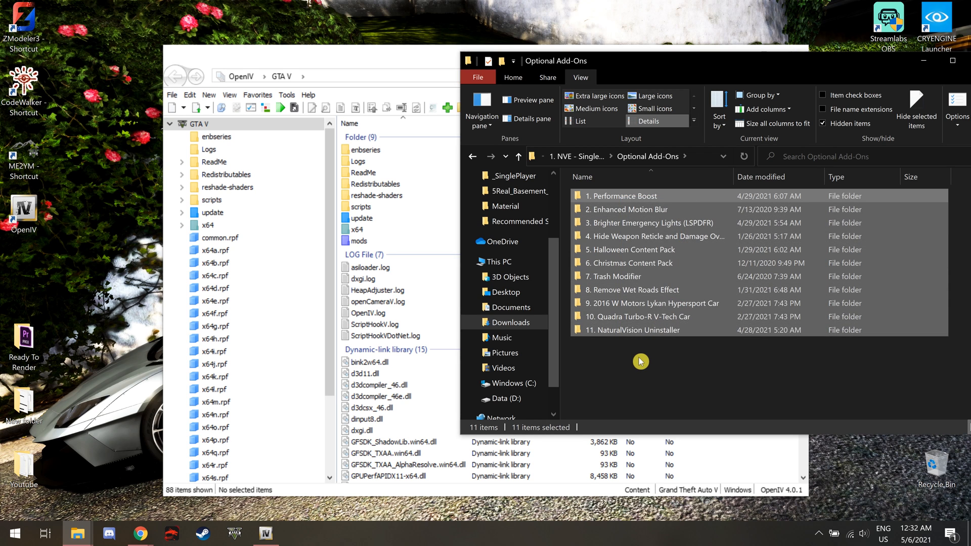
{"action": "left_click", "coordinate": [640, 361]}
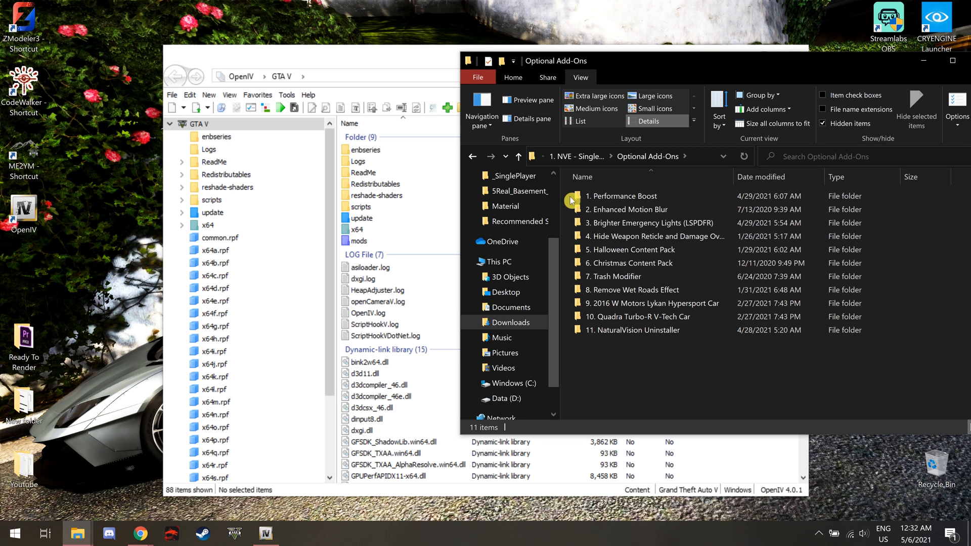
{"action": "left_click", "coordinate": [519, 157]}
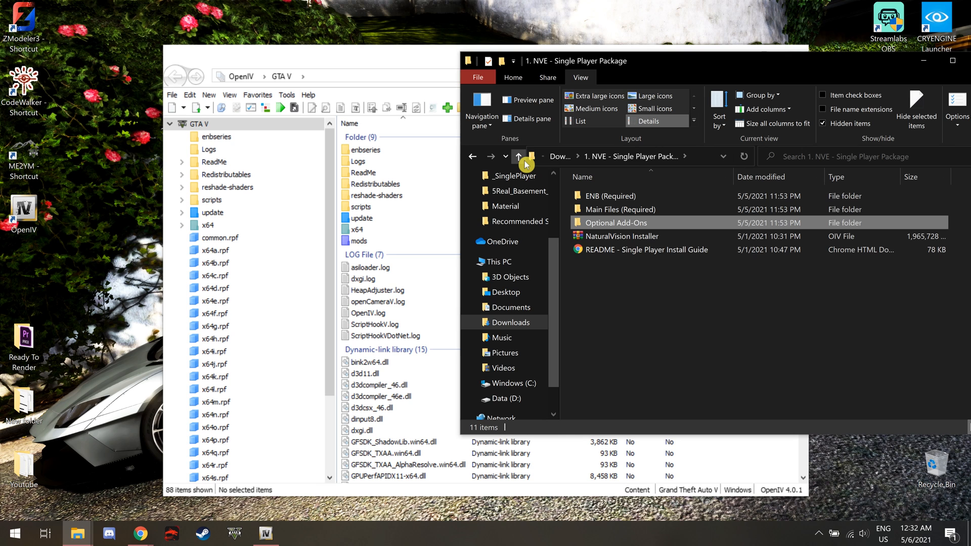
{"action": "left_click", "coordinate": [520, 157]}
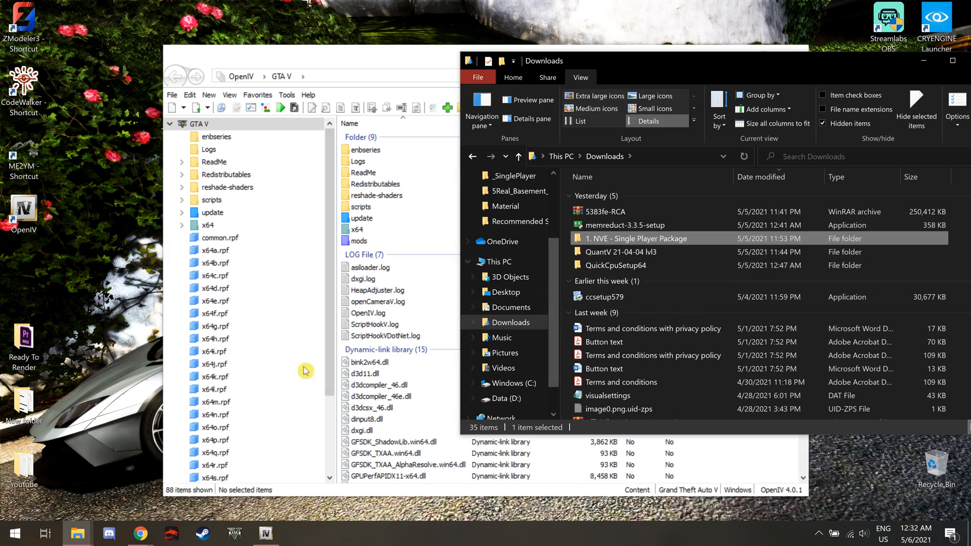
Switch to the 5Real_Basement_Pack folder and read the ReadMe in Addons' 1. LA Revo & NVE Fix folder.
{"action": "left_click", "coordinate": [78, 534]}
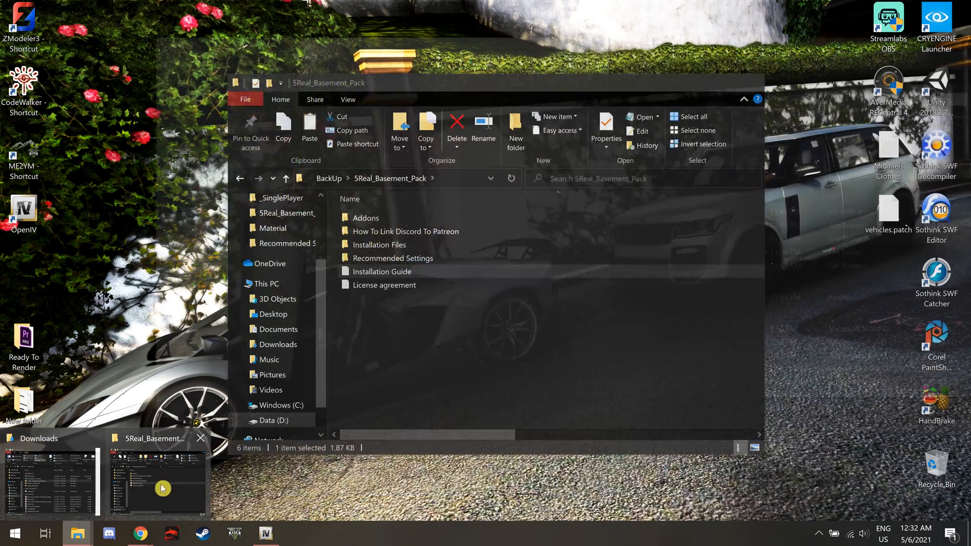
{"action": "left_click", "coordinate": [154, 480]}
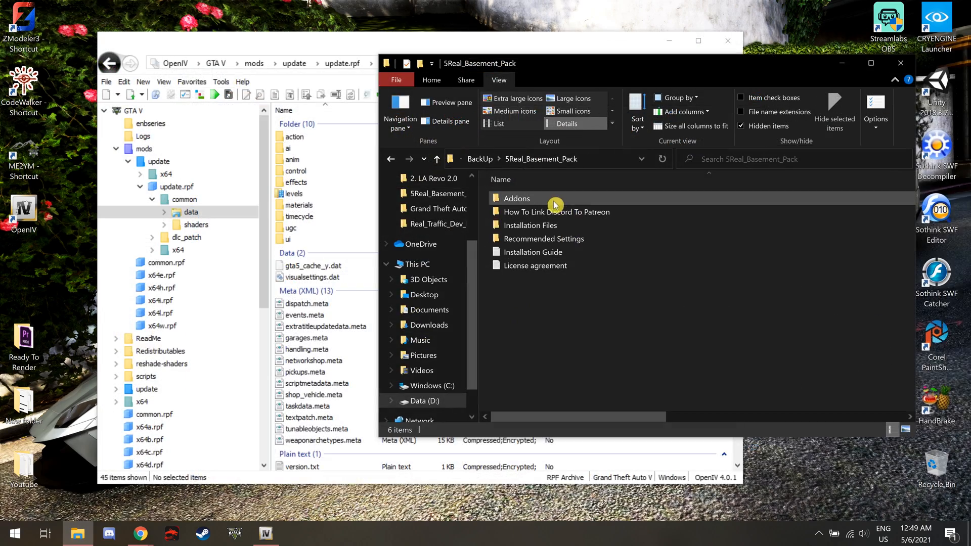
{"action": "double_click", "coordinate": [526, 199]}
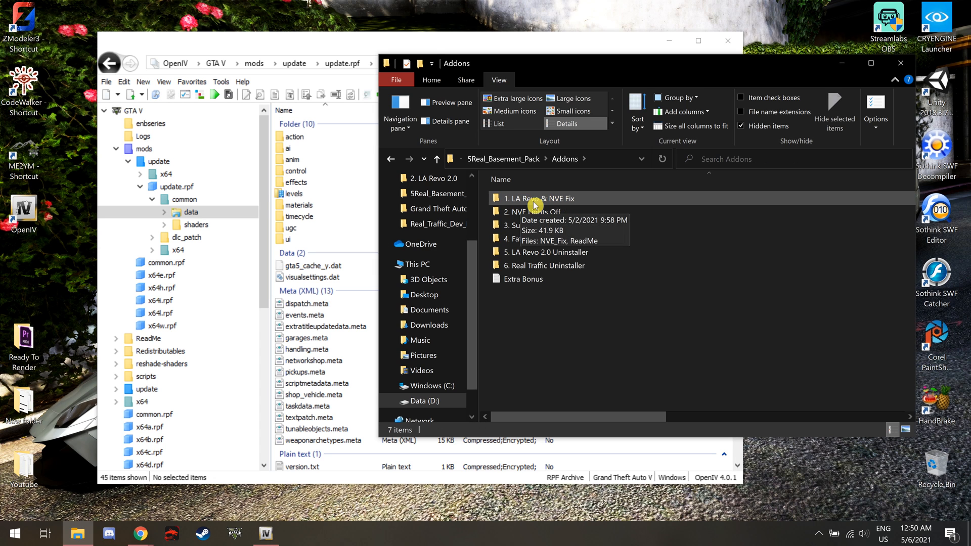
{"action": "double_click", "coordinate": [540, 200]}
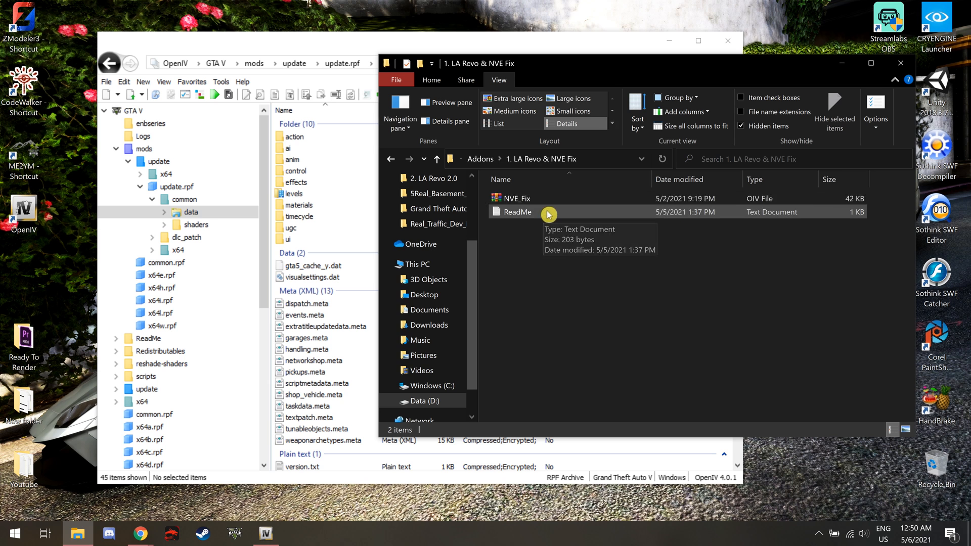
{"action": "double_click", "coordinate": [525, 213]}
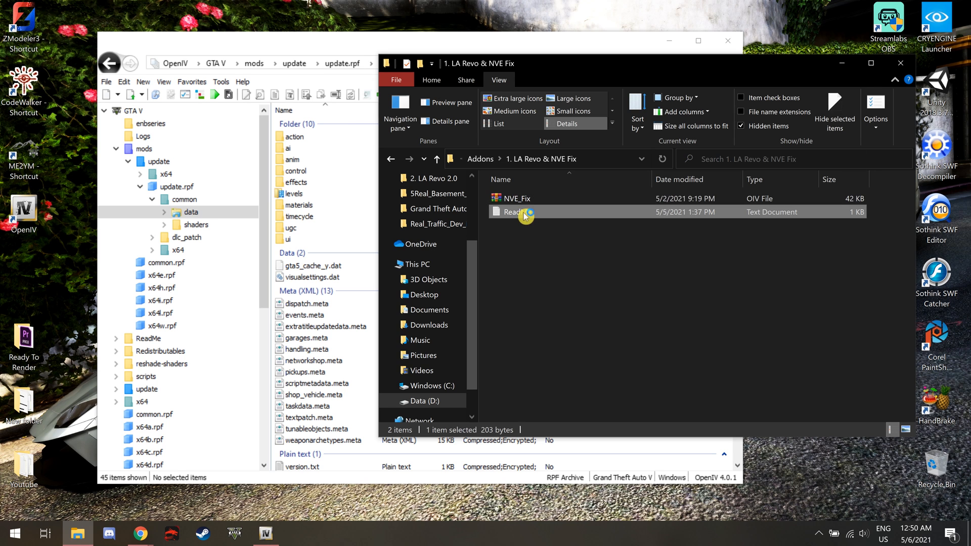
{"action": "left_click_drag", "start_coordinate": [322, 110], "coordinate": [777, 132]}
{"action": "left_click", "coordinate": [858, 83]}
Switch to OpenIV and load the NVE_Fix package from Addons' 1. LA Revo & NVE Fix folder into the package installer.
{"action": "left_click", "coordinate": [214, 95]}
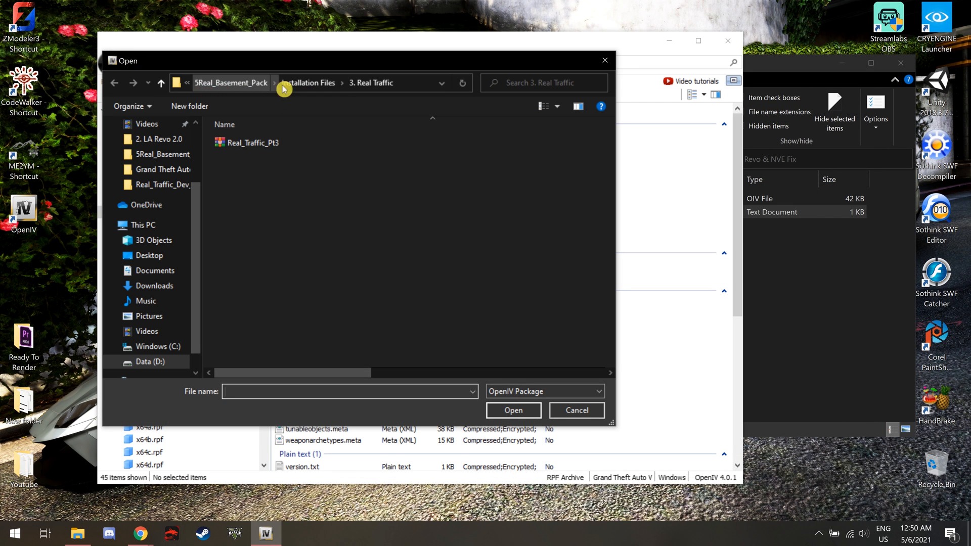
{"action": "left_click", "coordinate": [307, 84]}
{"action": "left_click", "coordinate": [286, 89]}
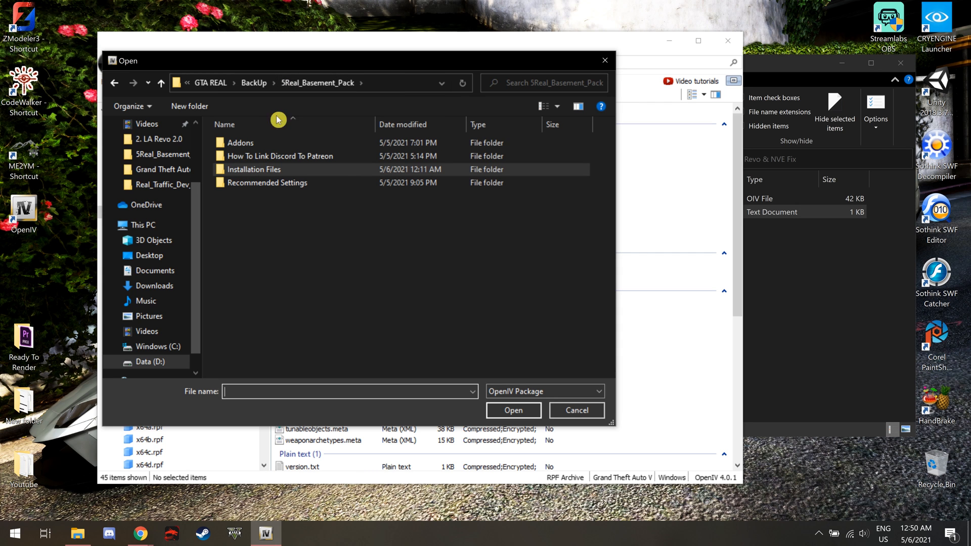
{"action": "left_click", "coordinate": [258, 148]}
{"action": "double_click", "coordinate": [258, 152]}
{"action": "double_click", "coordinate": [258, 145]}
{"action": "double_click", "coordinate": [249, 148]}
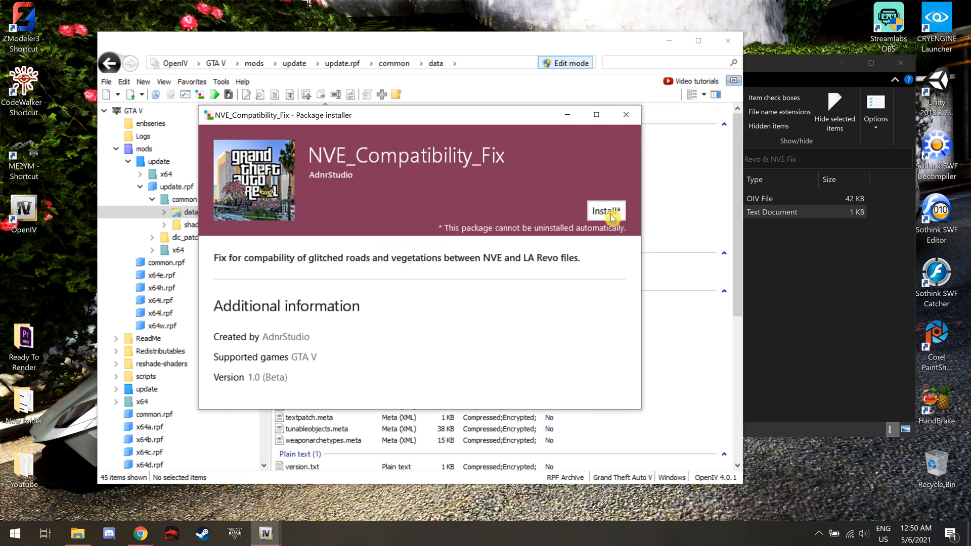
Install the NVE_Compatibility_Fix package into the "mods" folder and close the installer.
{"action": "left_click", "coordinate": [610, 213]}
{"action": "left_click", "coordinate": [354, 240]}
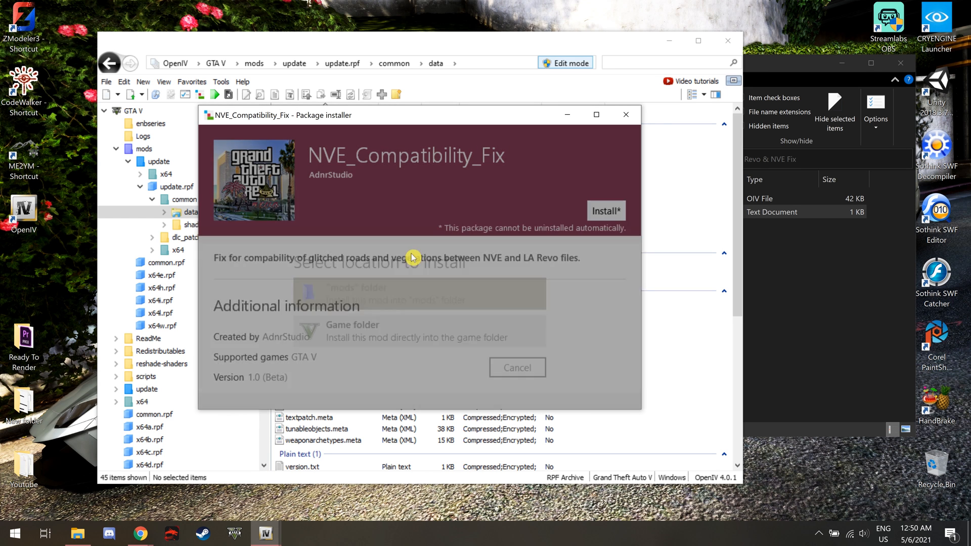
{"action": "left_click", "coordinate": [385, 306]}
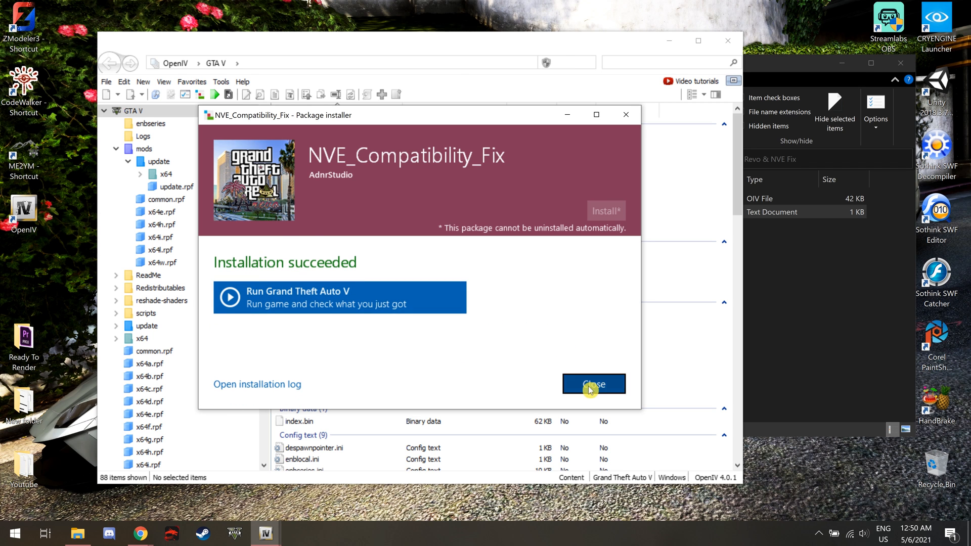
{"action": "left_click", "coordinate": [590, 387]}
Switch to File Explorer and read the ReadMe in Addons' 2. NVE Lights Off folder.
{"action": "left_click", "coordinate": [815, 325]}
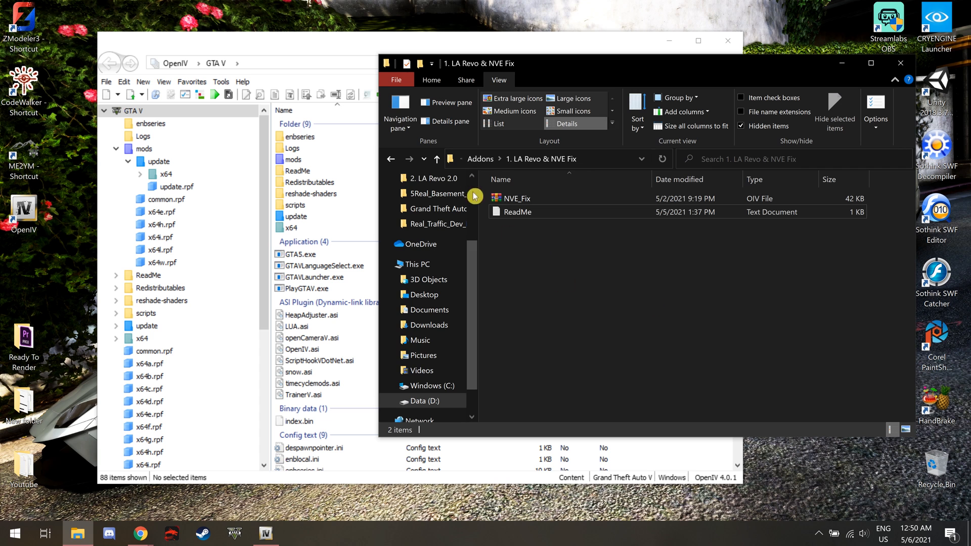
{"action": "left_click", "coordinate": [437, 159]}
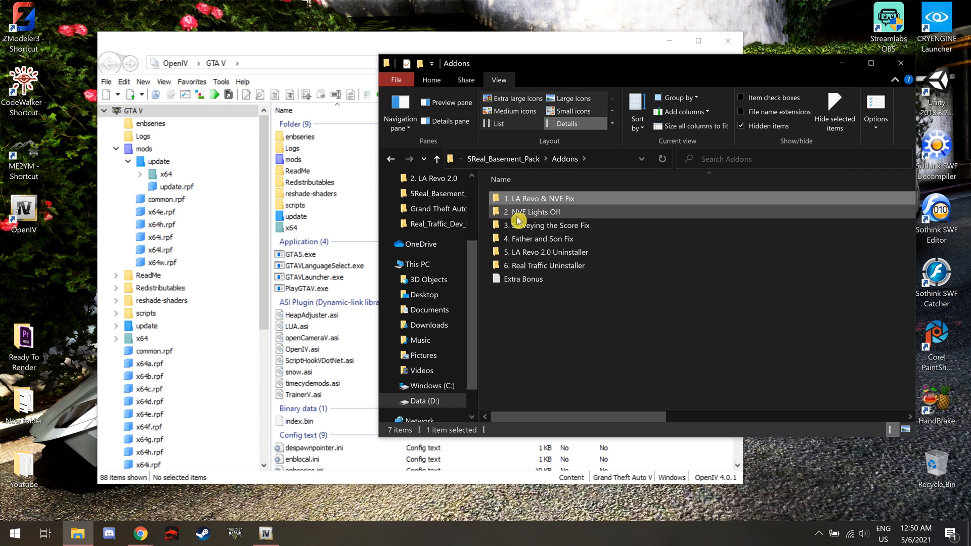
{"action": "double_click", "coordinate": [553, 215]}
{"action": "double_click", "coordinate": [532, 216]}
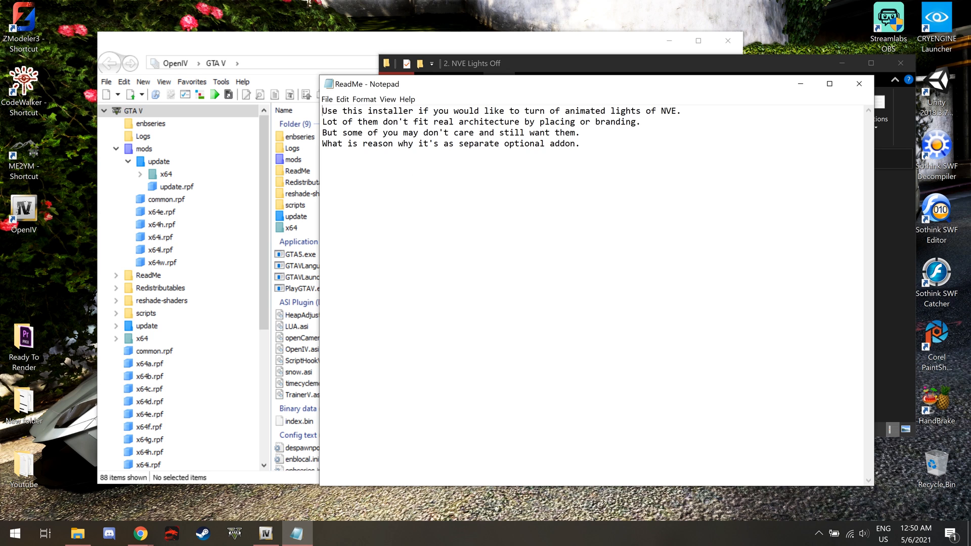
Read through the NVE Lights Off ReadMe's notes on turning off NVE's animated lights, and close the file.
{"action": "key", "text": "shift+Right"}
{"action": "key", "text": "shift+Right"}
{"action": "key", "text": "shift+Right"}
{"action": "key", "text": "shift+Right"}
{"action": "key", "text": "shift+Right"}
{"action": "key", "text": "shift+Right"}
{"action": "key", "text": "shift+Right"}
{"action": "key", "text": "shift+Right"}
{"action": "key", "text": "shift+Right"}
{"action": "key", "text": "shift+Right"}
{"action": "key", "text": "shift+Right"}
{"action": "key", "text": "shift+Right"}
{"action": "key", "text": "shift+Right"}
{"action": "key", "text": "shift+Right"}
{"action": "key", "text": "shift+Right"}
{"action": "key", "text": "shift+Right"}
{"action": "key", "text": "shift+Right"}
{"action": "key", "text": "shift+Right"}
{"action": "key", "text": "shift+Right"}
{"action": "key", "text": "shift+Right"}
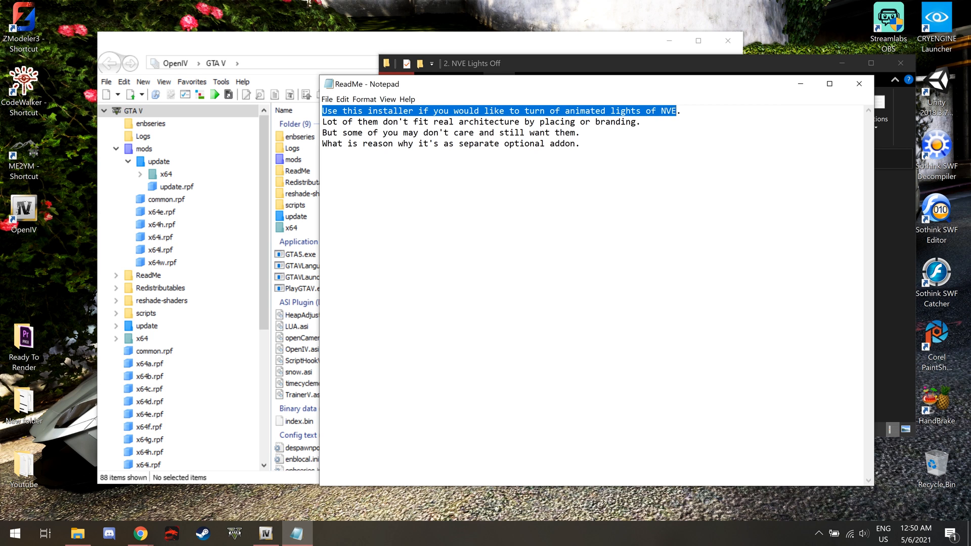
{"action": "key", "text": "shift+Down"}
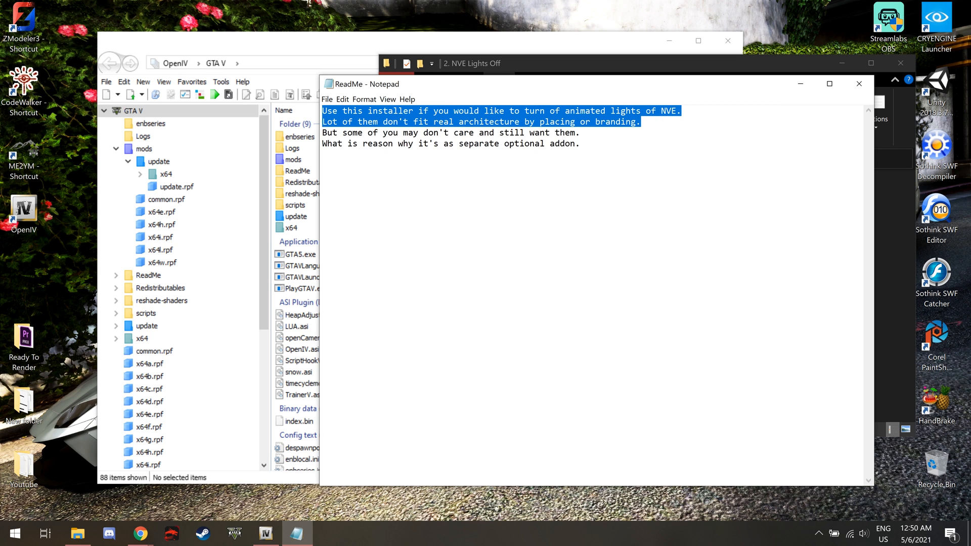
{"action": "key", "text": "shift+Down"}
{"action": "key", "text": "shift+Down"}
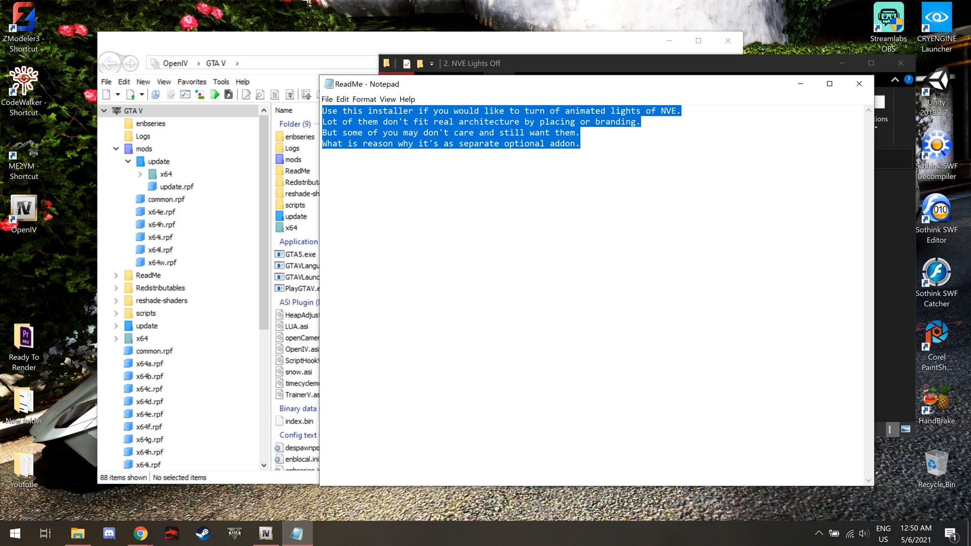
{"action": "left_click", "coordinate": [858, 84]}
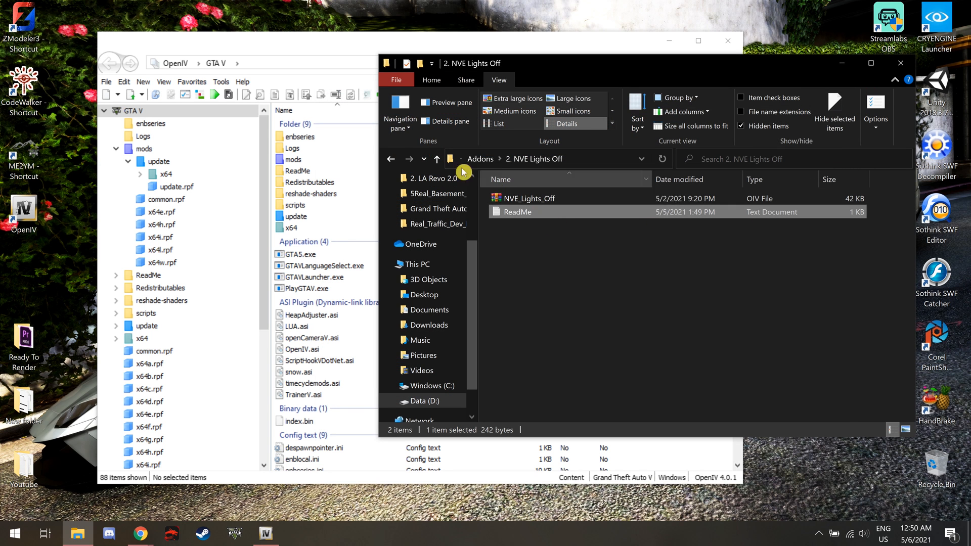
Switch to OpenIV, load the NVE_Lights_Off package from Addons' 2. NVE Lights Off folder, and close the package installer.
{"action": "left_click", "coordinate": [215, 95]}
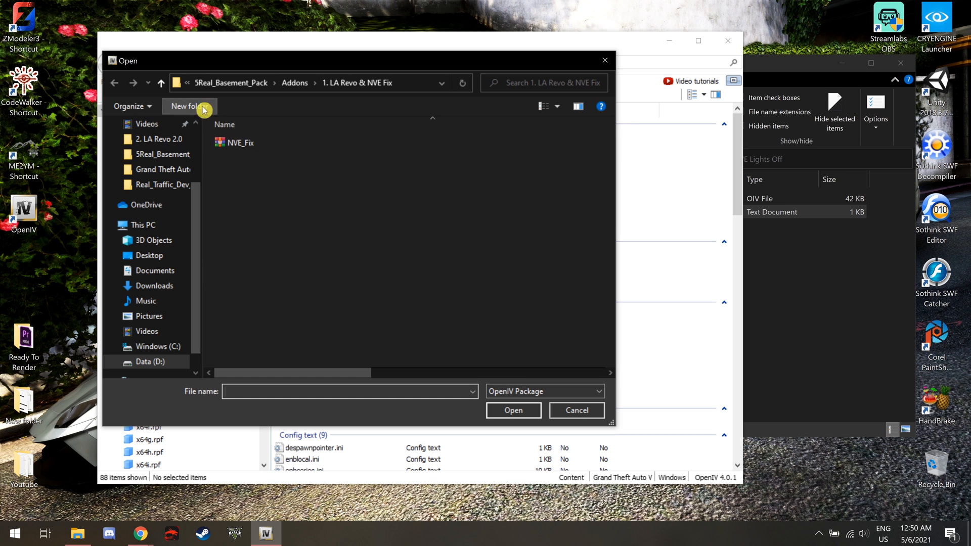
{"action": "left_click", "coordinate": [168, 89]}
{"action": "double_click", "coordinate": [279, 156]}
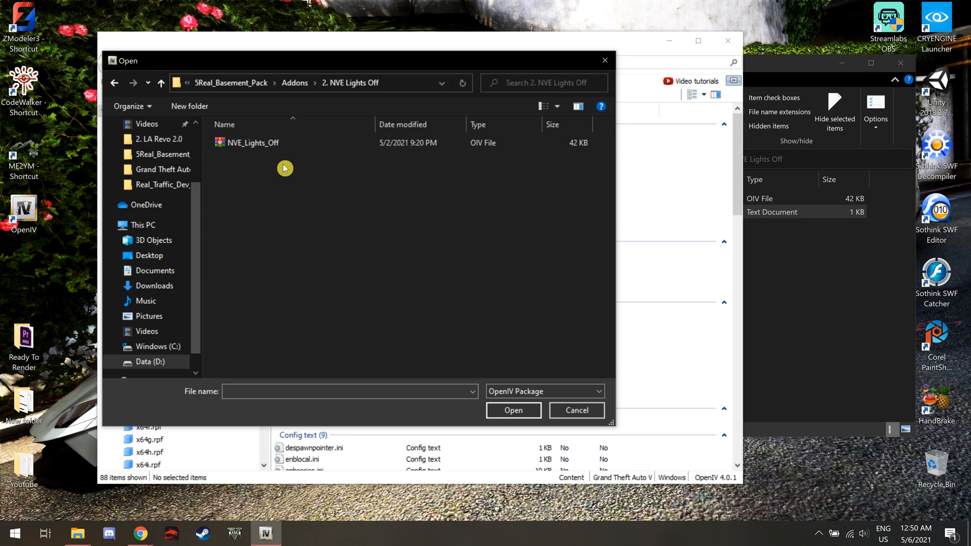
{"action": "double_click", "coordinate": [270, 151]}
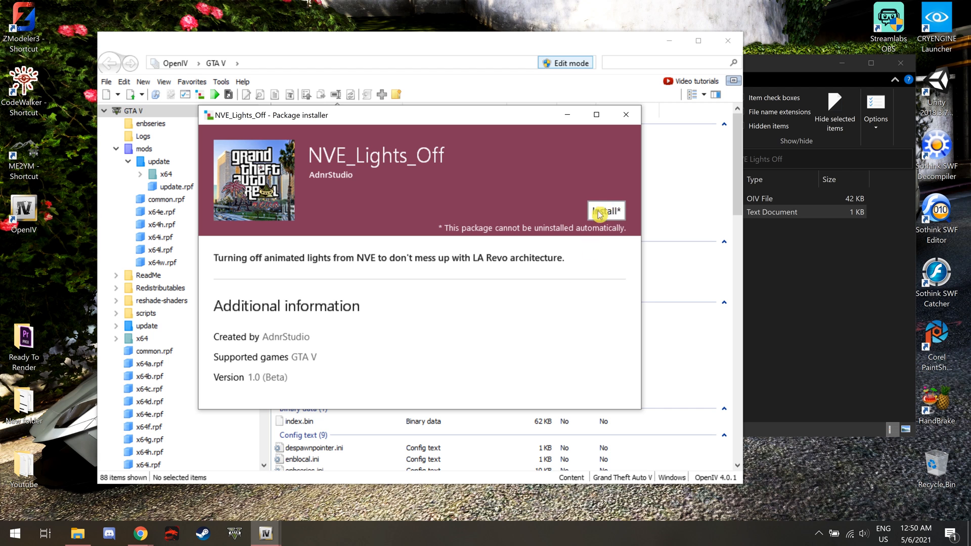
{"action": "left_click", "coordinate": [626, 115]}
{"action": "left_click", "coordinate": [800, 294]}
{"action": "left_click", "coordinate": [801, 295]}
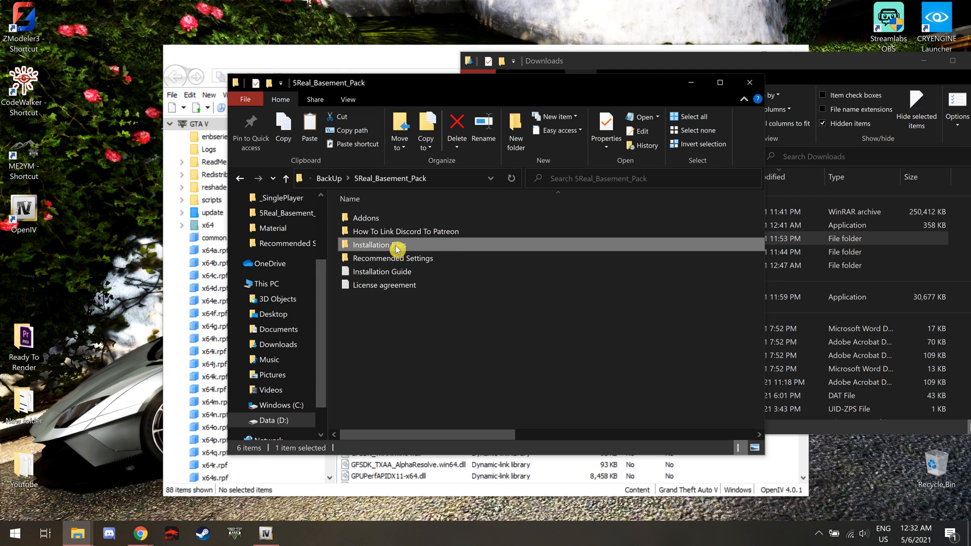
In 5Real_Basement_Pack, open the Link here !!! note from Installation Files' 1. RCA folder and read its RCA requirement and download link.
{"action": "double_click", "coordinate": [396, 252]}
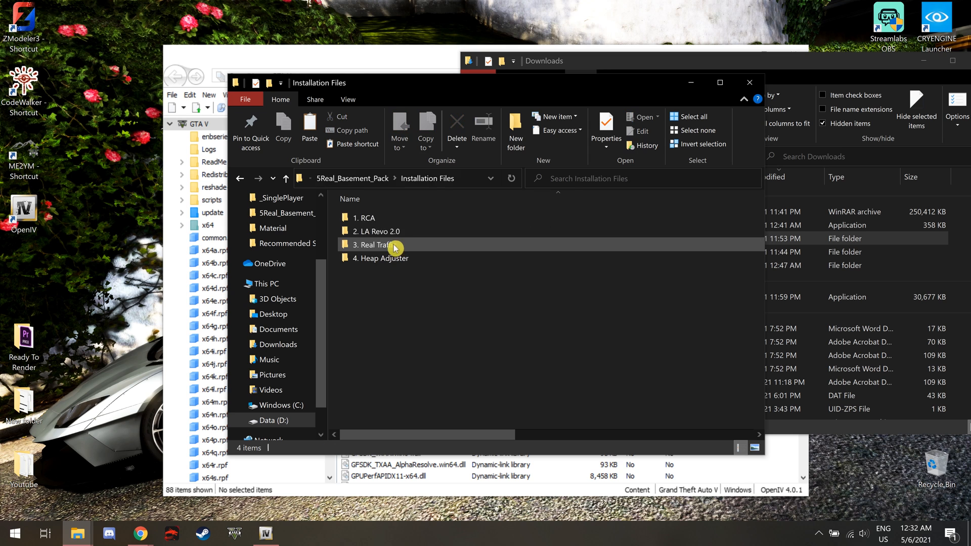
{"action": "double_click", "coordinate": [385, 219]}
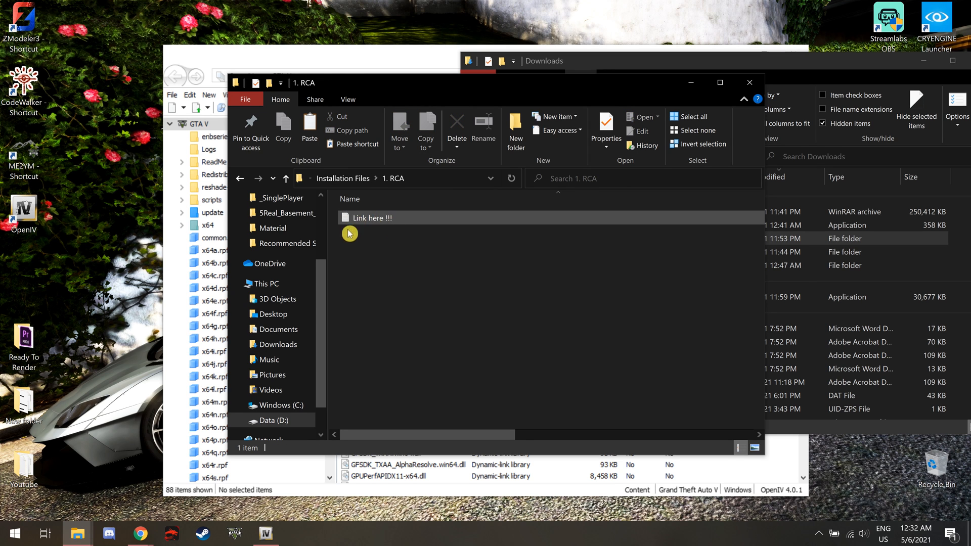
{"action": "double_click", "coordinate": [369, 220]}
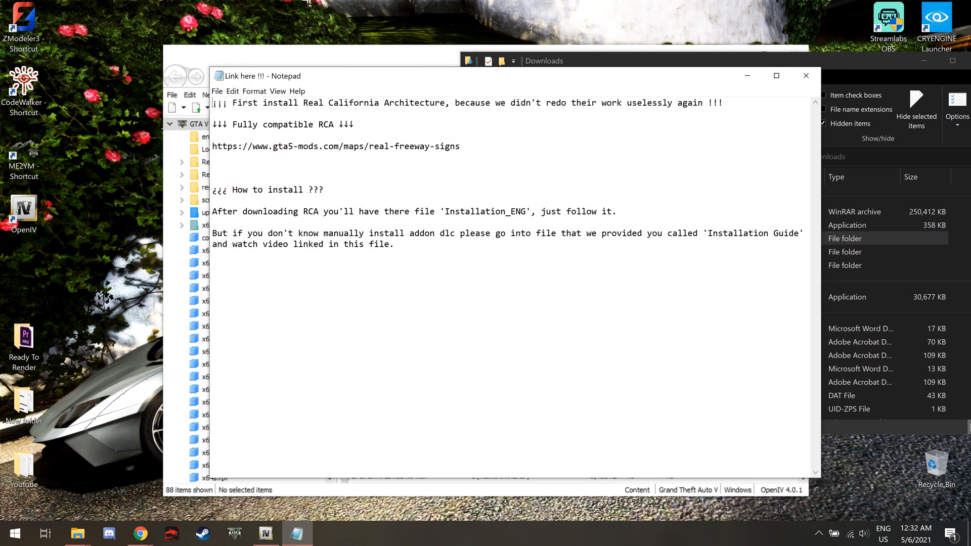
{"action": "left_click_drag", "start_coordinate": [267, 102], "coordinate": [703, 103]}
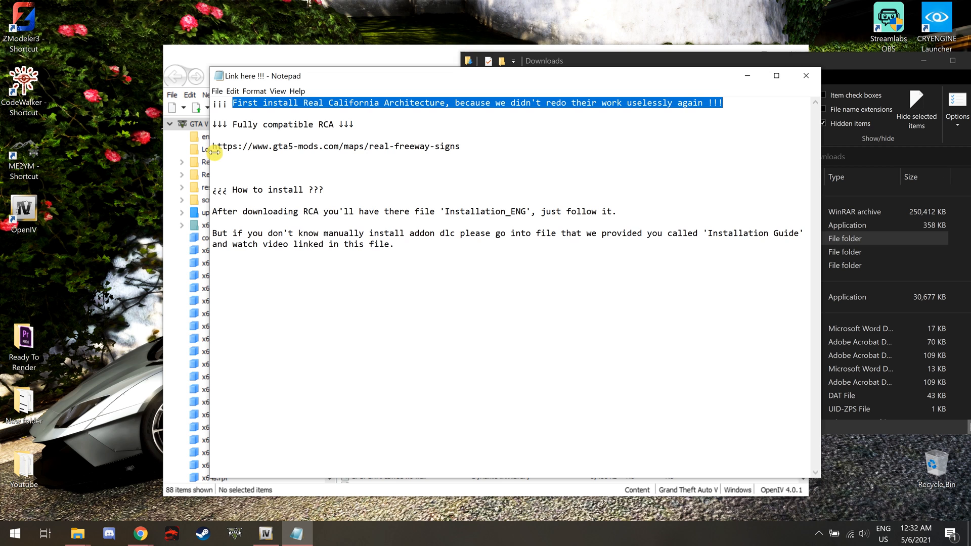
{"action": "left_click_drag", "start_coordinate": [212, 146], "coordinate": [459, 146]}
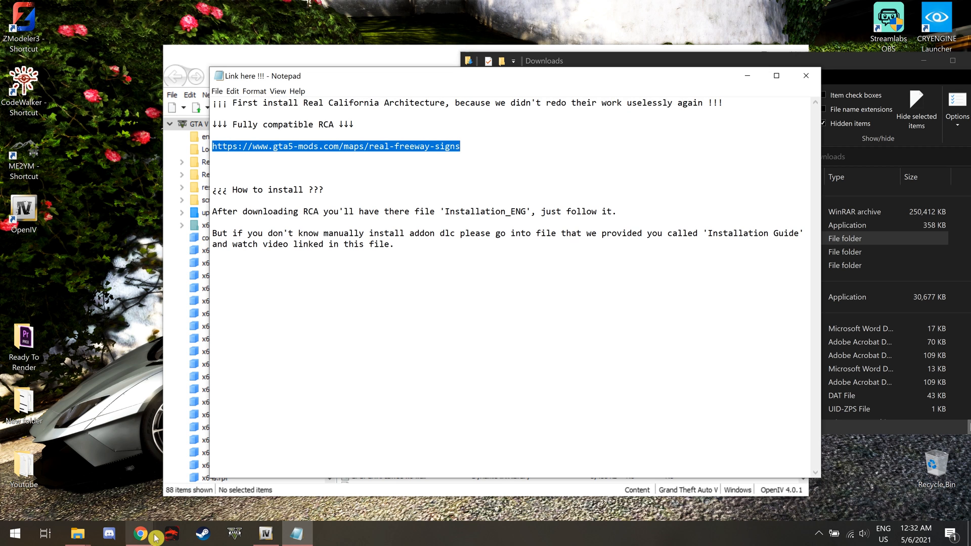
Switch to Chrome, view the Real California Architecture download page on GTA5-Mods, and minimize the browser.
{"action": "mouse_move", "coordinate": [140, 534]}
{"action": "left_click", "coordinate": [185, 496]}
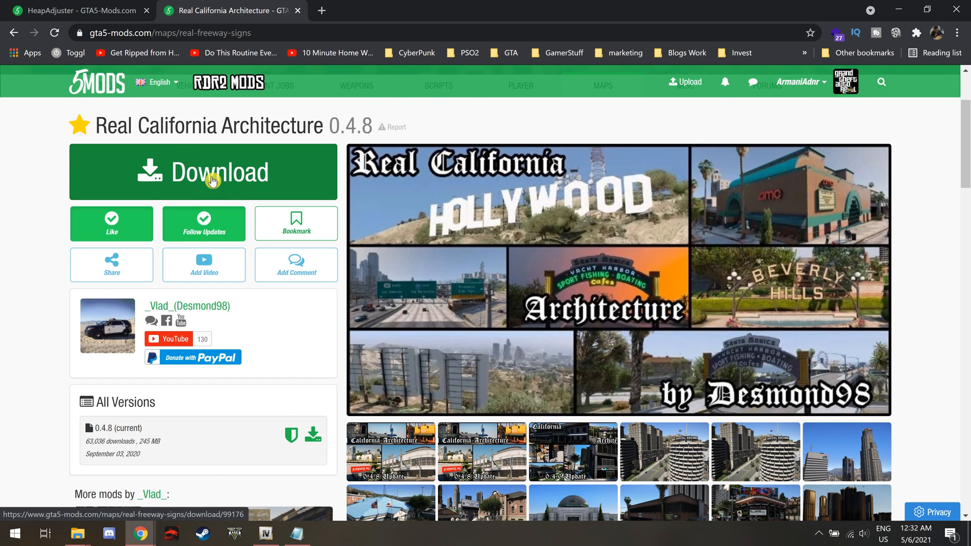
{"action": "left_click", "coordinate": [898, 9]}
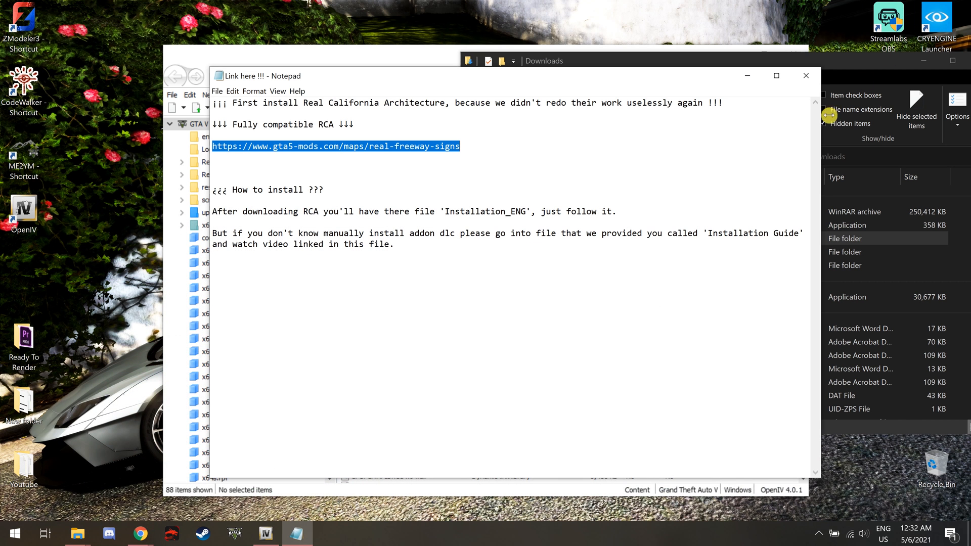
Switch to the Downloads folder, extract the 5383fe-RCA archive into its own folder, and open that folder.
{"action": "left_click", "coordinate": [852, 72]}
{"action": "left_click", "coordinate": [627, 217]}
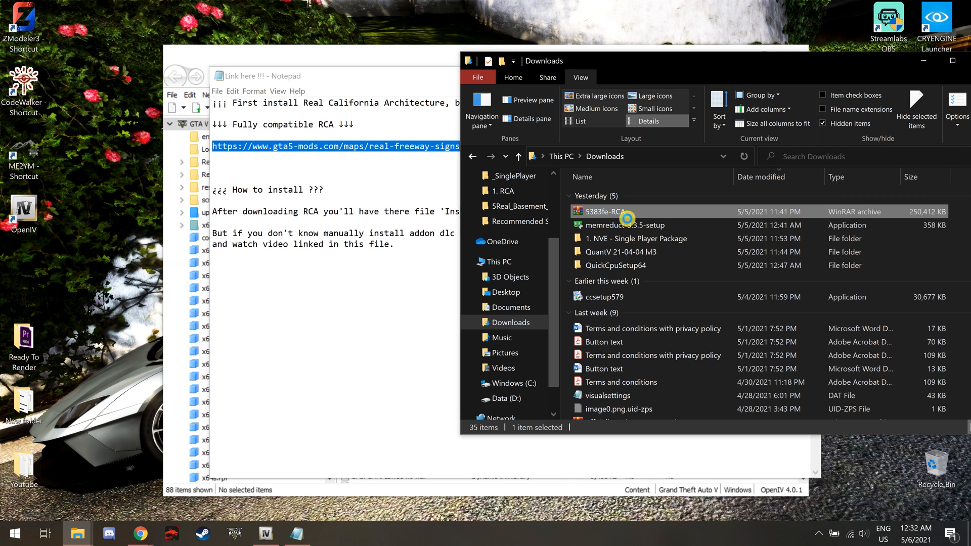
{"action": "right_click", "coordinate": [627, 218]}
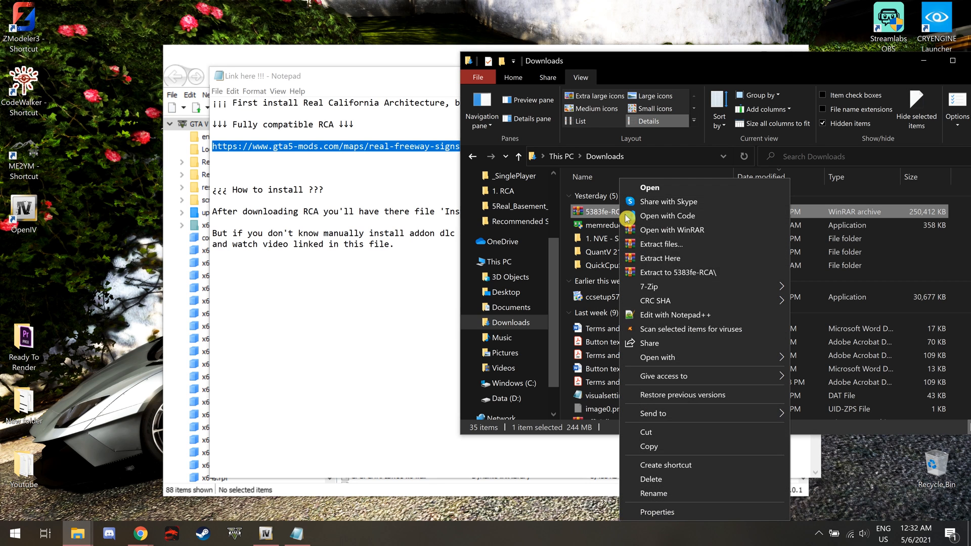
{"action": "left_click", "coordinate": [711, 275]}
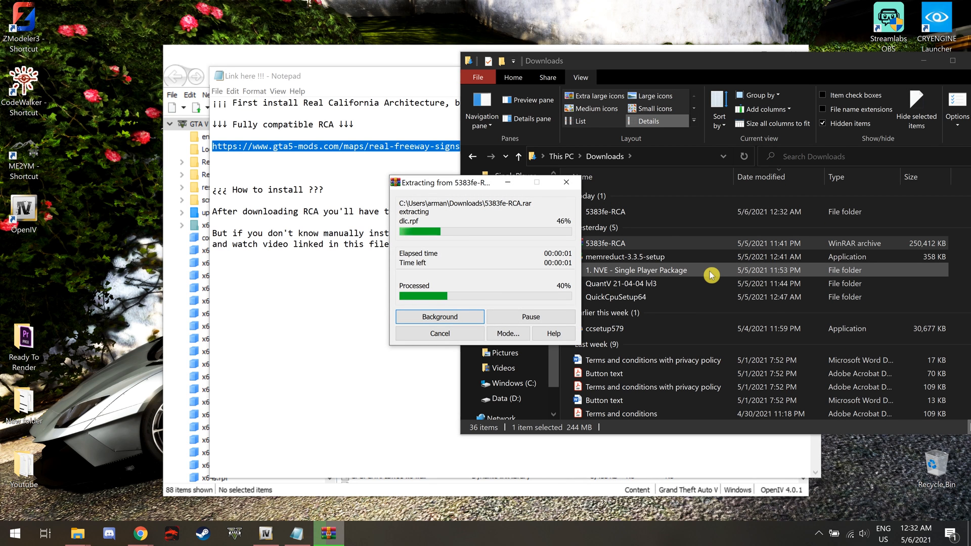
{"action": "double_click", "coordinate": [618, 212]}
Return to the Link here !!! note, read its instruction about the Installation_ENG file, and close the note.
{"action": "left_click", "coordinate": [425, 85]}
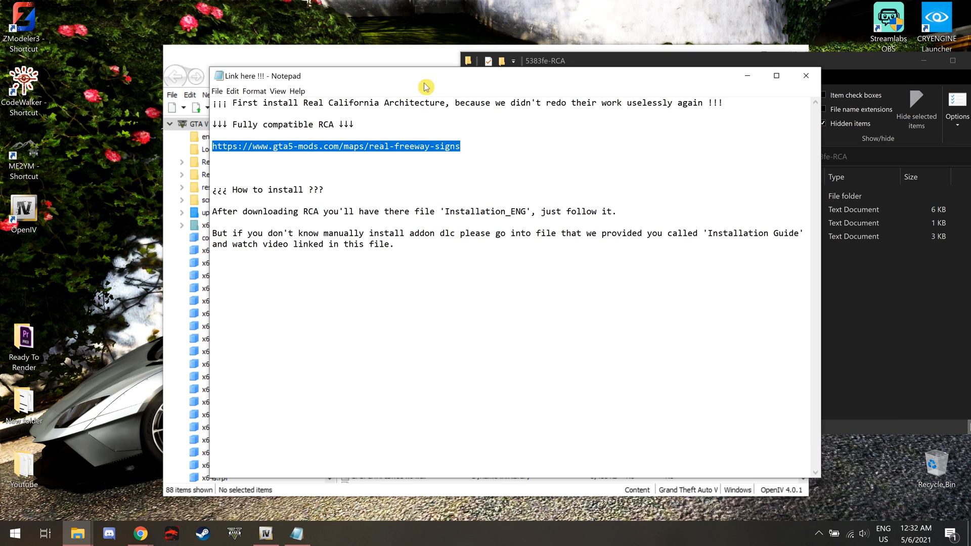
{"action": "left_click_drag", "start_coordinate": [217, 218], "coordinate": [636, 211]}
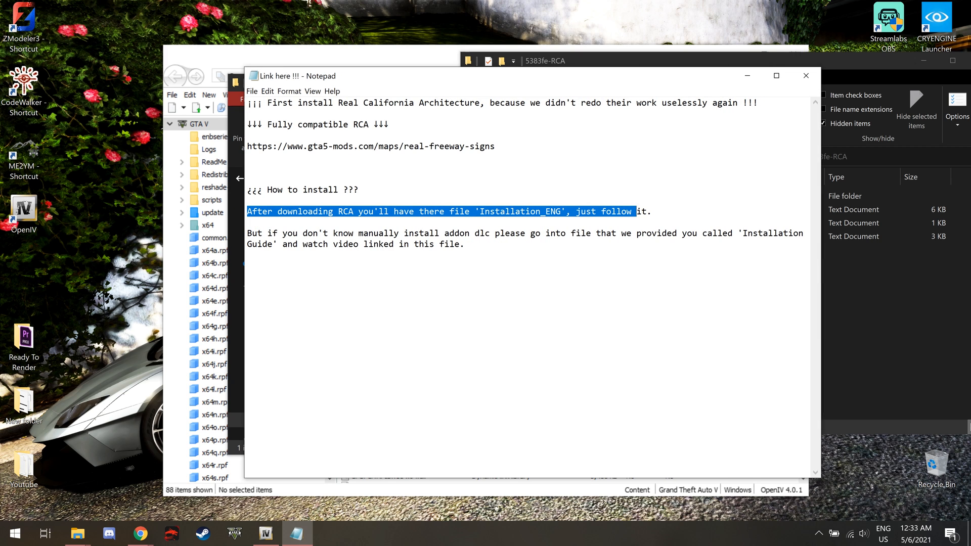
{"action": "left_click", "coordinate": [622, 211]}
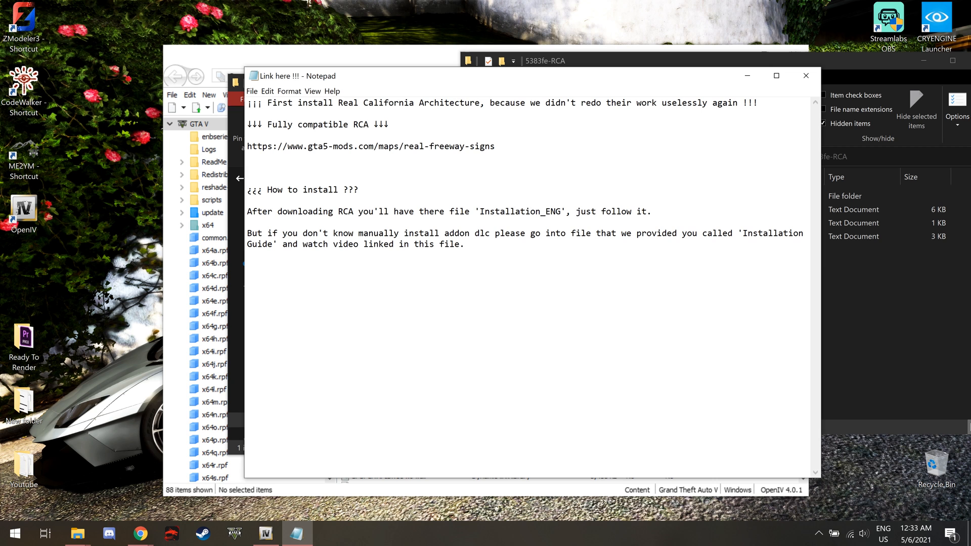
{"action": "left_click_drag", "start_coordinate": [476, 212], "coordinate": [555, 211]}
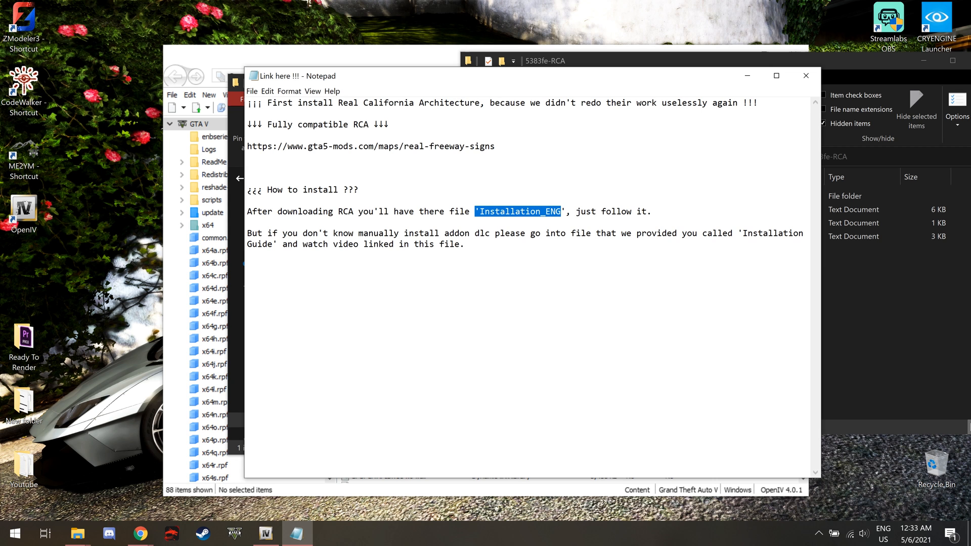
{"action": "left_click", "coordinate": [806, 75]}
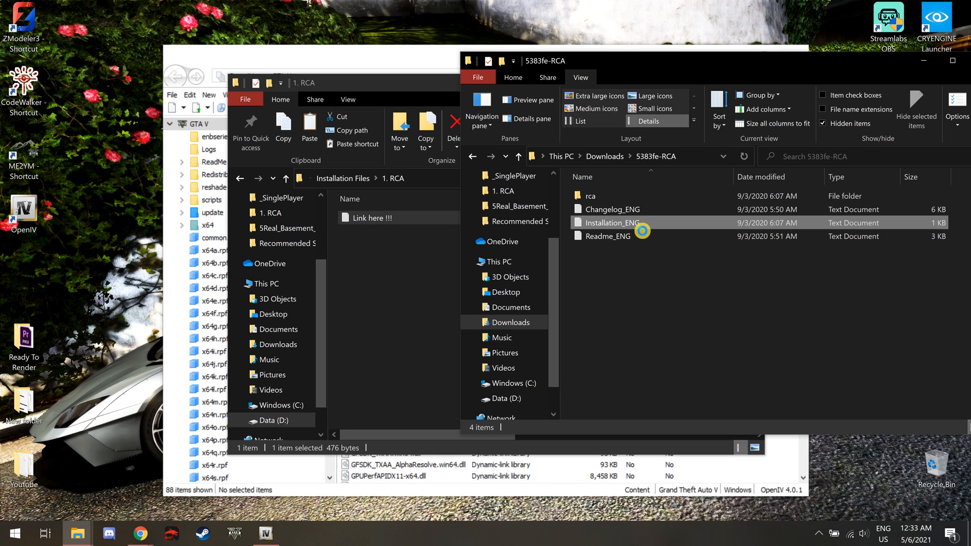
Open Installation_ENG from the 5383fe-RCA folder and read its unzip and dlcpacks instructions.
{"action": "double_click", "coordinate": [641, 230]}
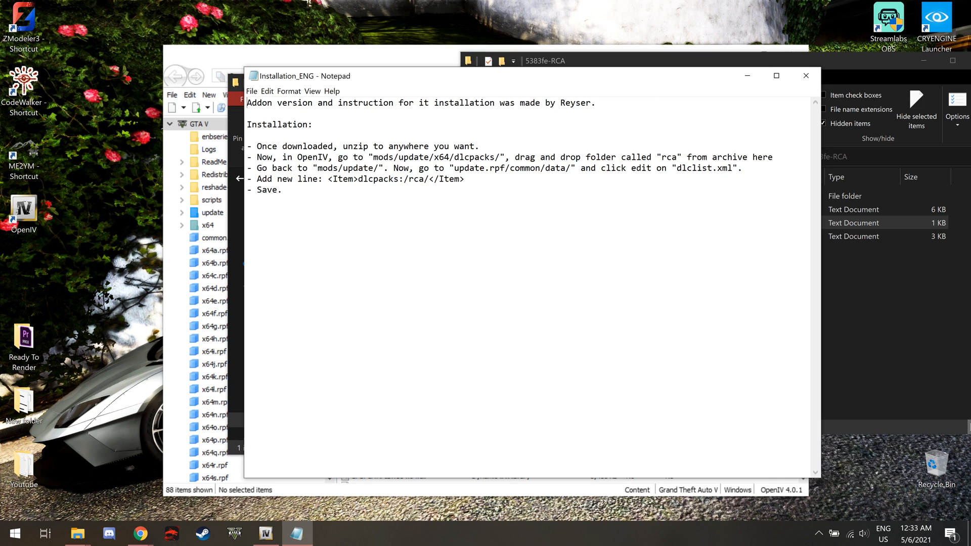
{"action": "left_click_drag", "start_coordinate": [247, 124], "coordinate": [479, 146]}
{"action": "left_click", "coordinate": [403, 146]}
{"action": "left_click_drag", "start_coordinate": [388, 146], "coordinate": [722, 157]}
{"action": "left_click", "coordinate": [277, 158]}
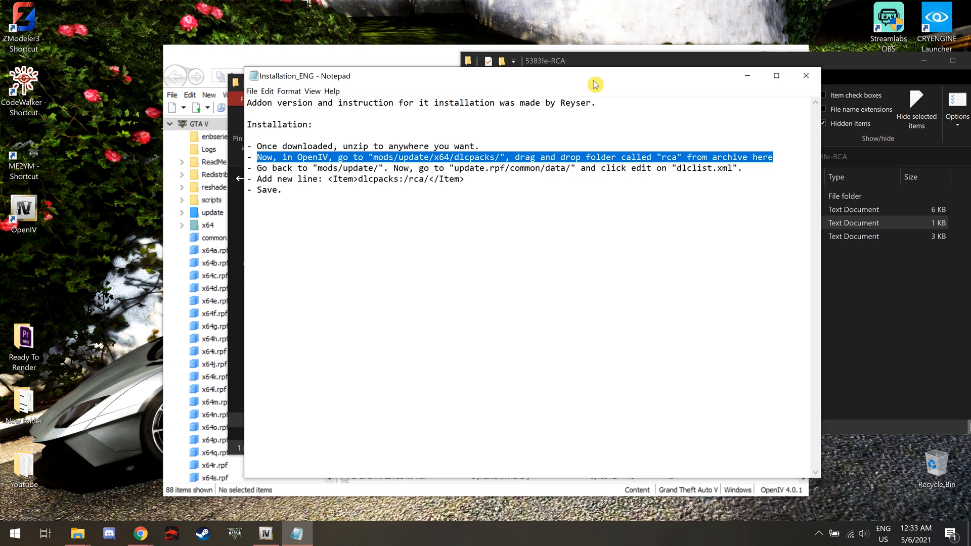
{"action": "left_click_drag", "start_coordinate": [595, 85], "coordinate": [648, 93]}
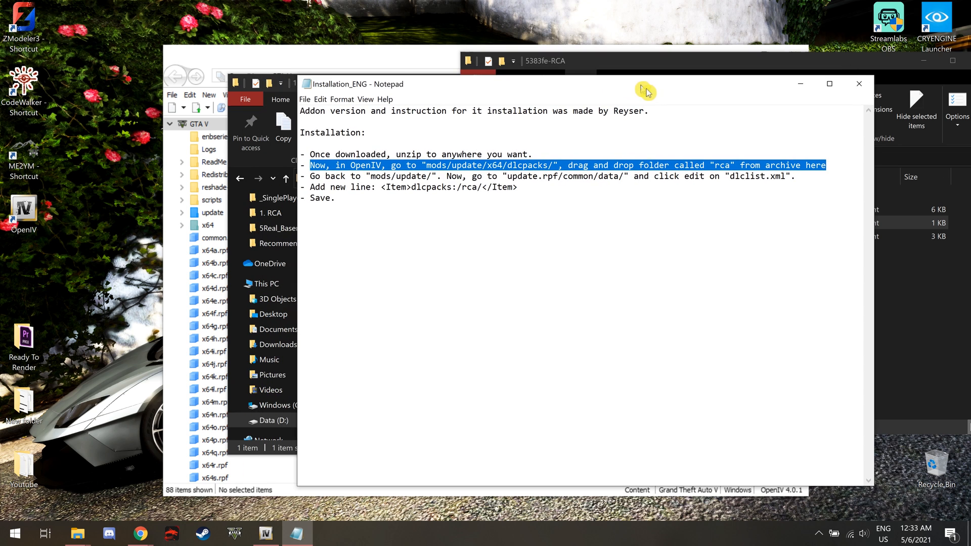
Switch to OpenIV and open the mods/update/x64/dlcpacks folder, checking the NVE folders inside.
{"action": "left_click", "coordinate": [394, 61]}
{"action": "double_click", "coordinate": [348, 243]}
{"action": "left_click_drag", "start_coordinate": [333, 289], "coordinate": [327, 309]}
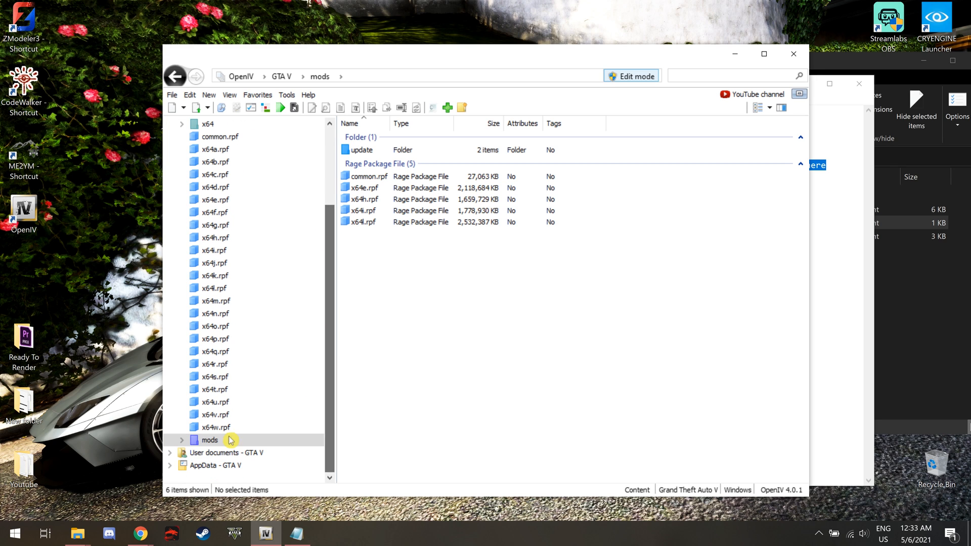
{"action": "double_click", "coordinate": [197, 441]}
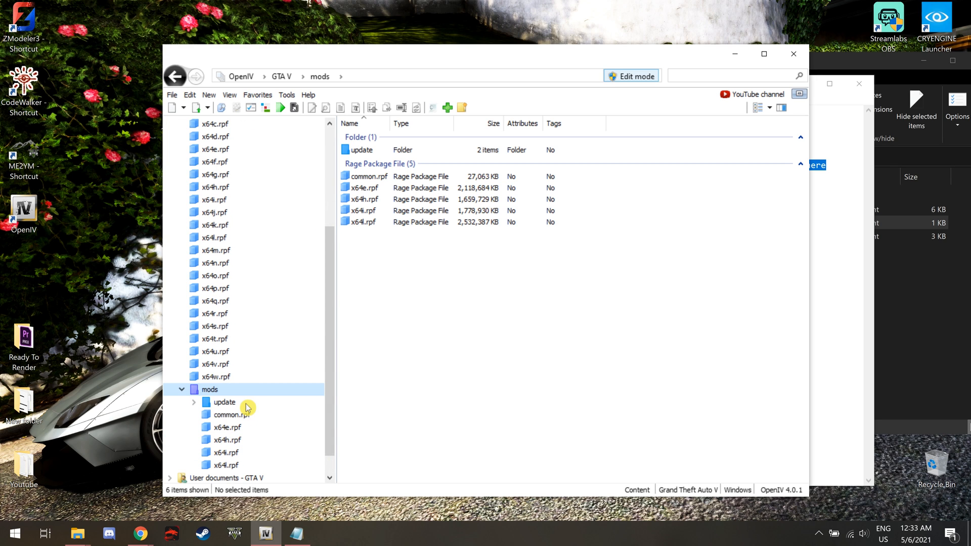
{"action": "double_click", "coordinate": [229, 405]}
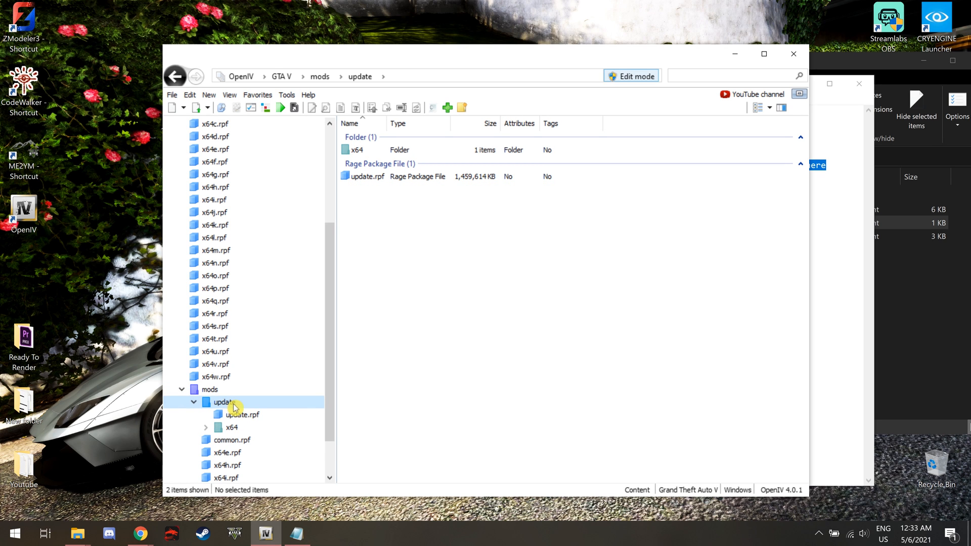
{"action": "double_click", "coordinate": [245, 430]}
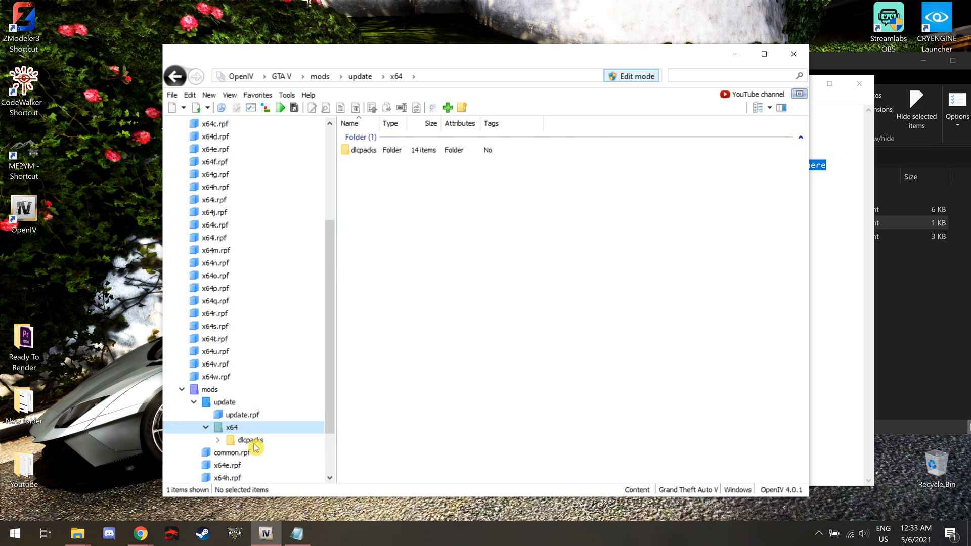
{"action": "double_click", "coordinate": [251, 440]}
{"action": "left_click_drag", "start_coordinate": [393, 389], "coordinate": [403, 336]}
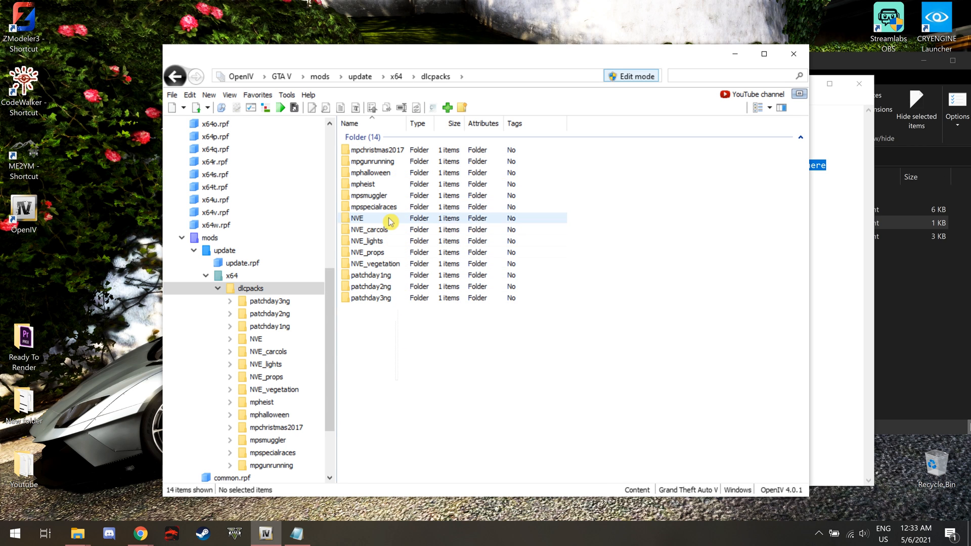
{"action": "left_click_drag", "start_coordinate": [580, 214], "coordinate": [429, 267]}
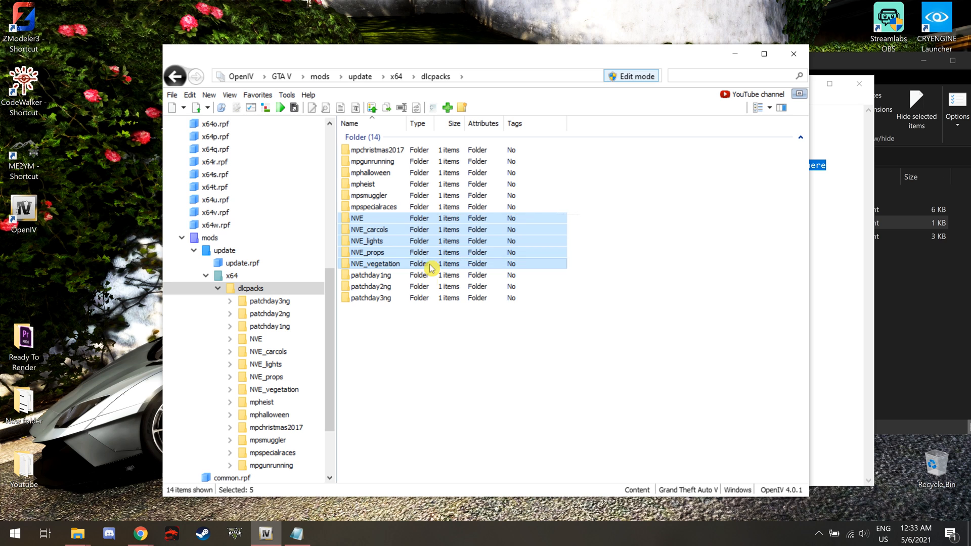
{"action": "left_click", "coordinate": [408, 364]}
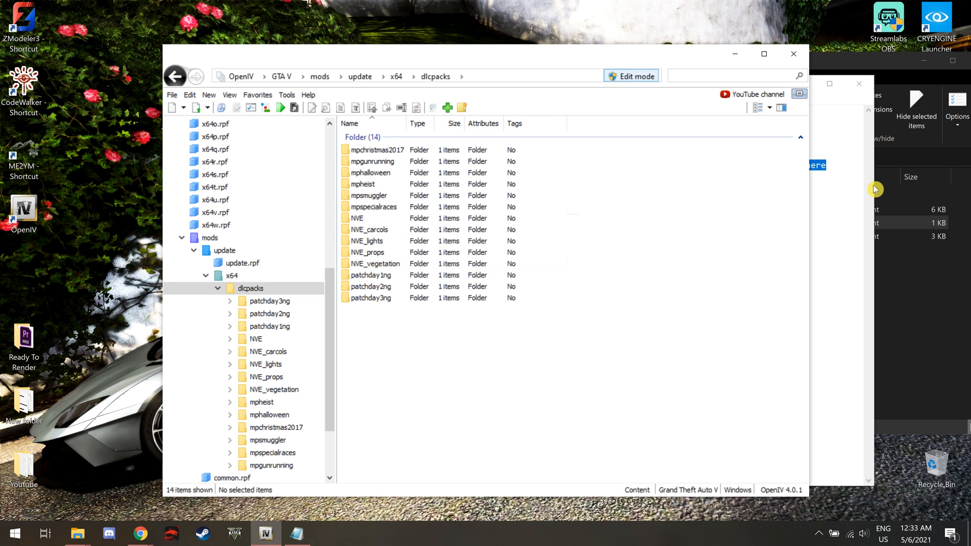
Following the Installation_ENG note, copy the rca folder from 5383fe-RCA into mods/update/x64/dlcpacks in OpenIV.
{"action": "key", "text": "alt+Tab"}
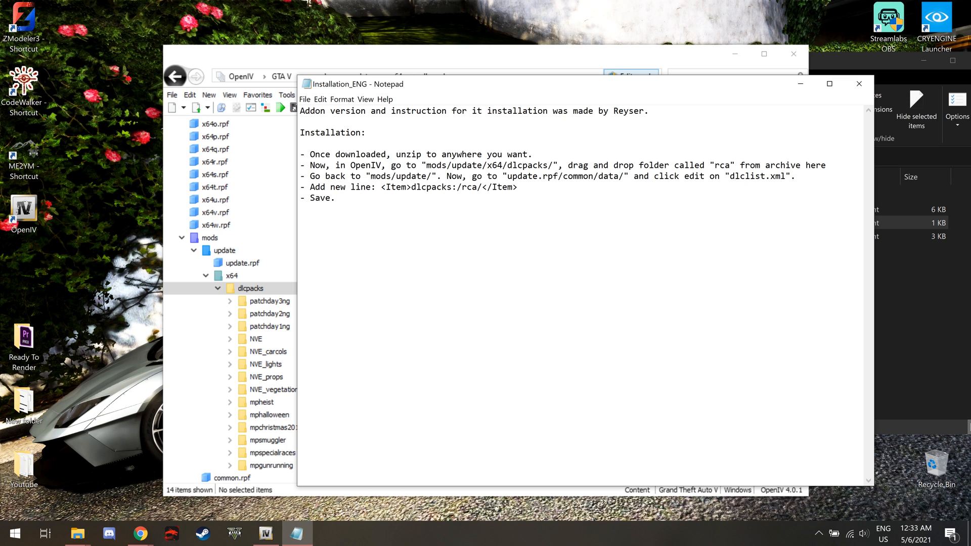
{"action": "left_click_drag", "start_coordinate": [568, 165], "coordinate": [806, 165]}
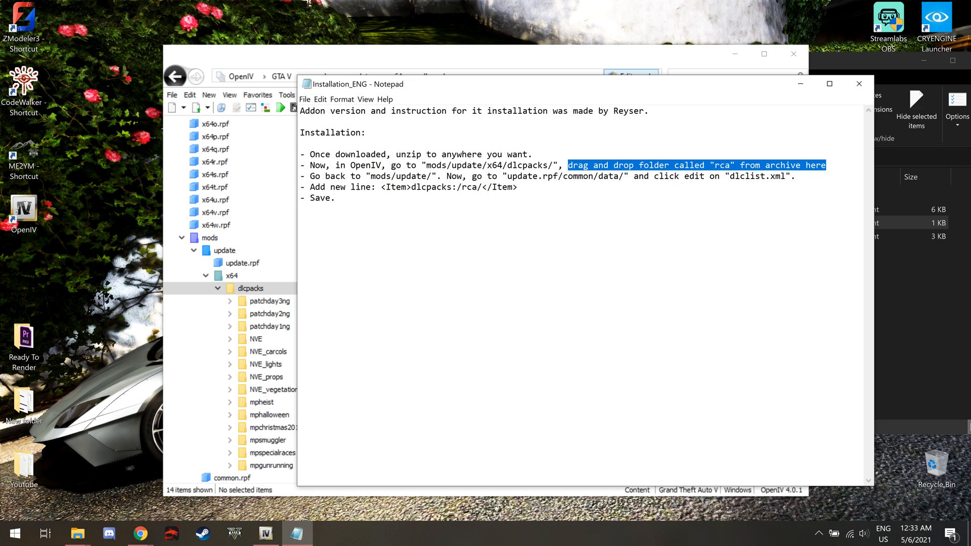
{"action": "left_click", "coordinate": [669, 62]}
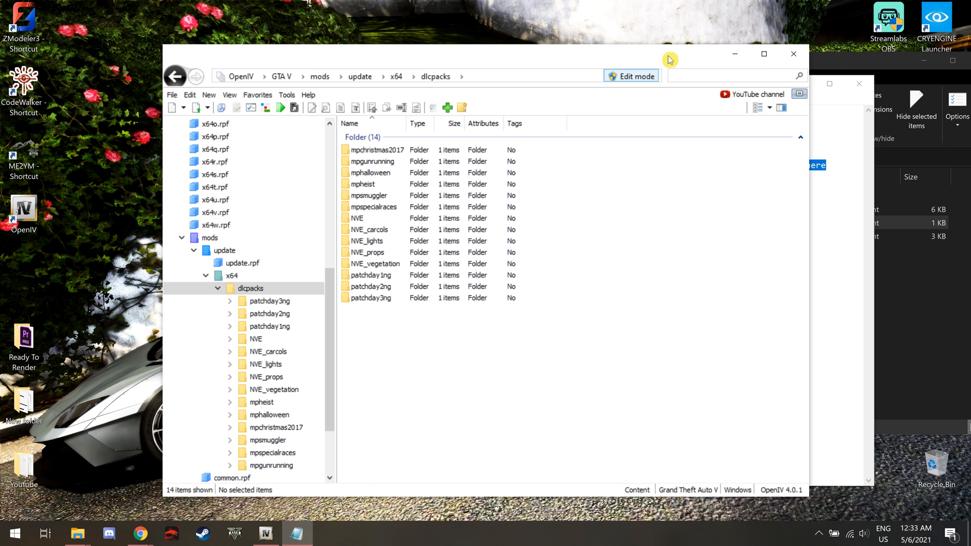
{"action": "left_click", "coordinate": [840, 69]}
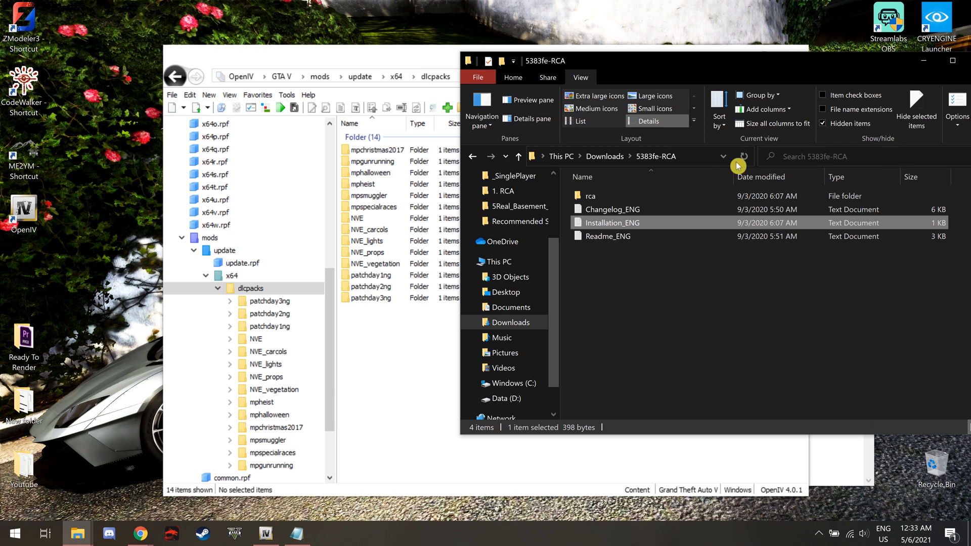
{"action": "double_click", "coordinate": [603, 198]}
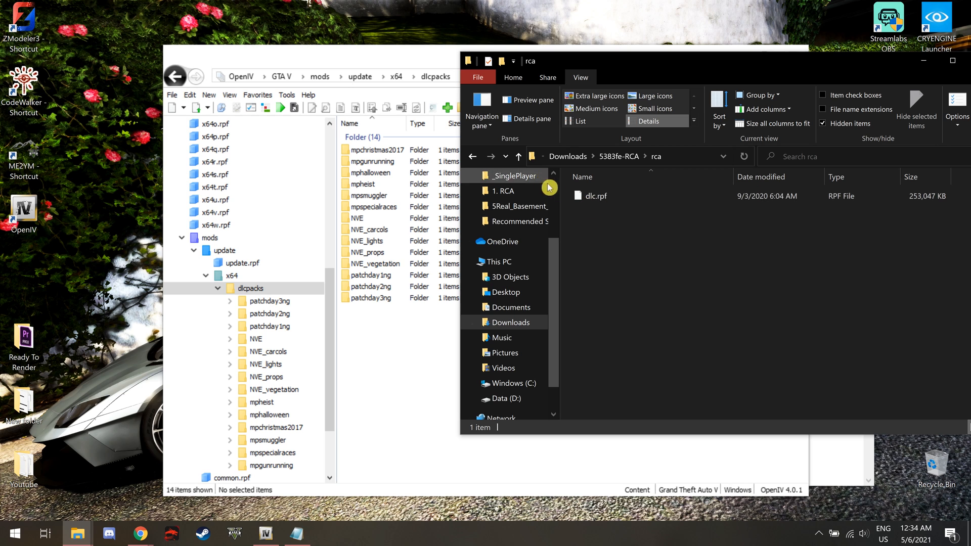
{"action": "left_click", "coordinate": [521, 158]}
{"action": "left_click_drag", "start_coordinate": [582, 198], "coordinate": [396, 351]}
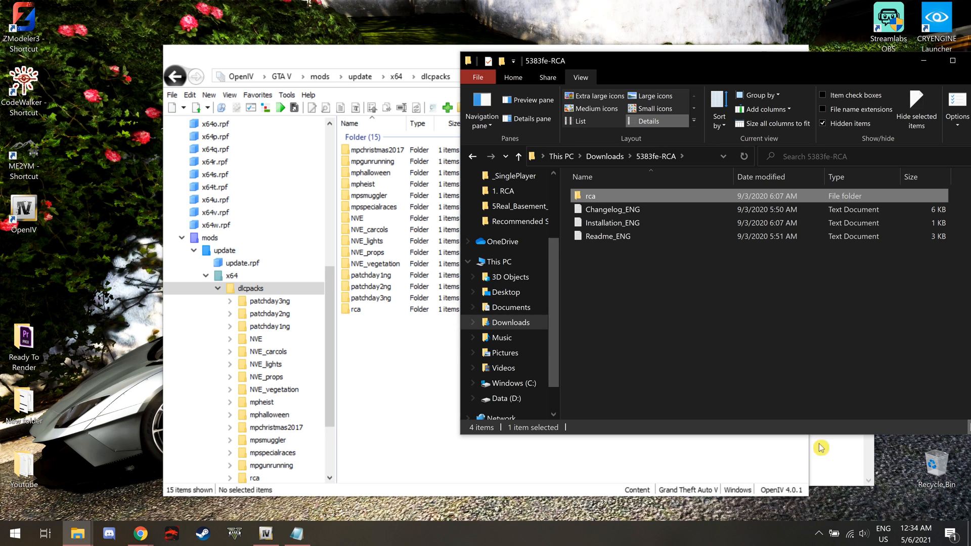
Read the note's next instruction and open mods/update/update.rpf/common/data in OpenIV.
{"action": "left_click", "coordinate": [837, 461]}
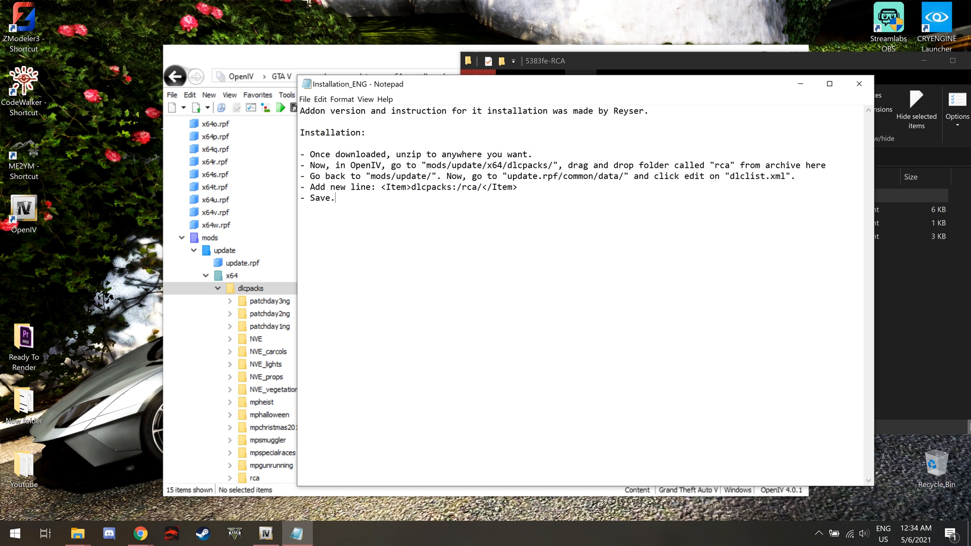
{"action": "left_click_drag", "start_coordinate": [305, 176], "coordinate": [435, 176]}
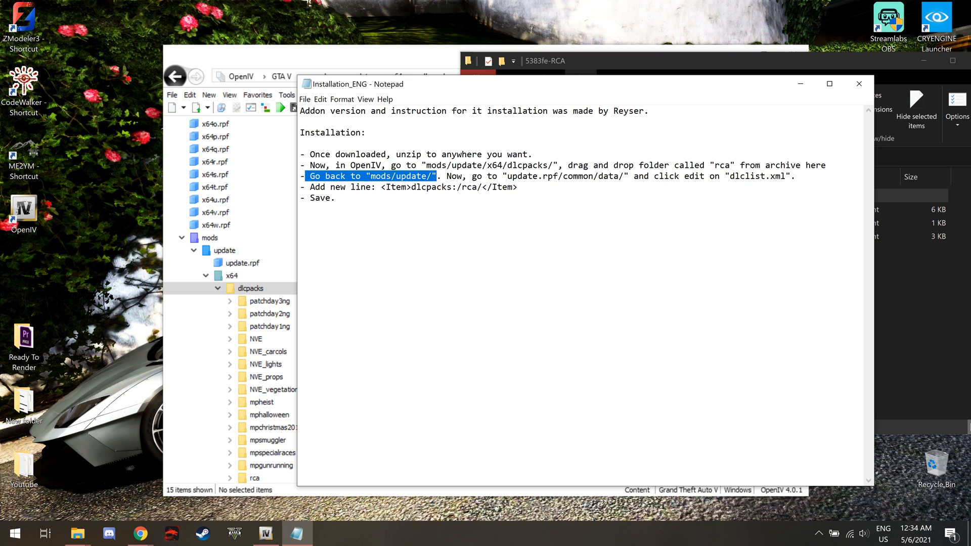
{"action": "left_click", "coordinate": [428, 58]}
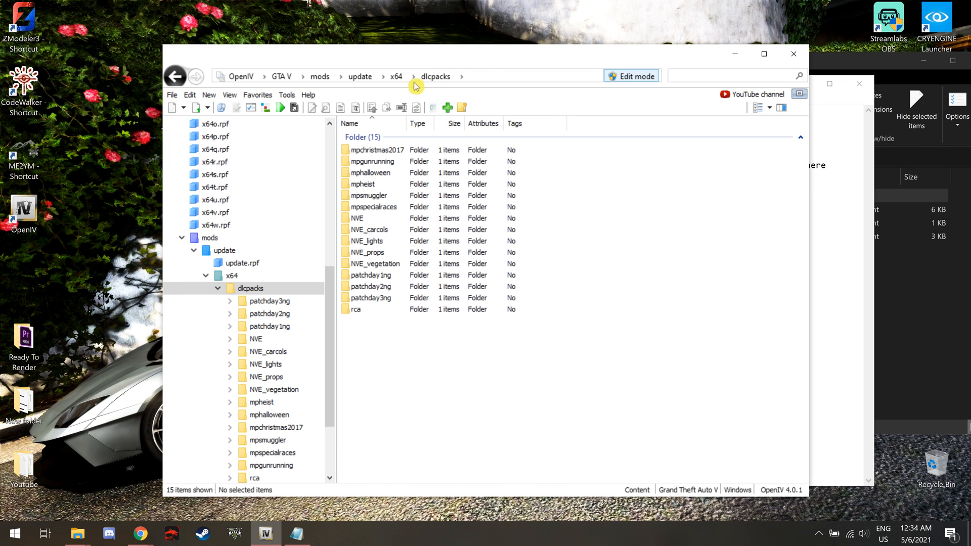
{"action": "left_click", "coordinate": [209, 278]}
{"action": "double_click", "coordinate": [234, 264]}
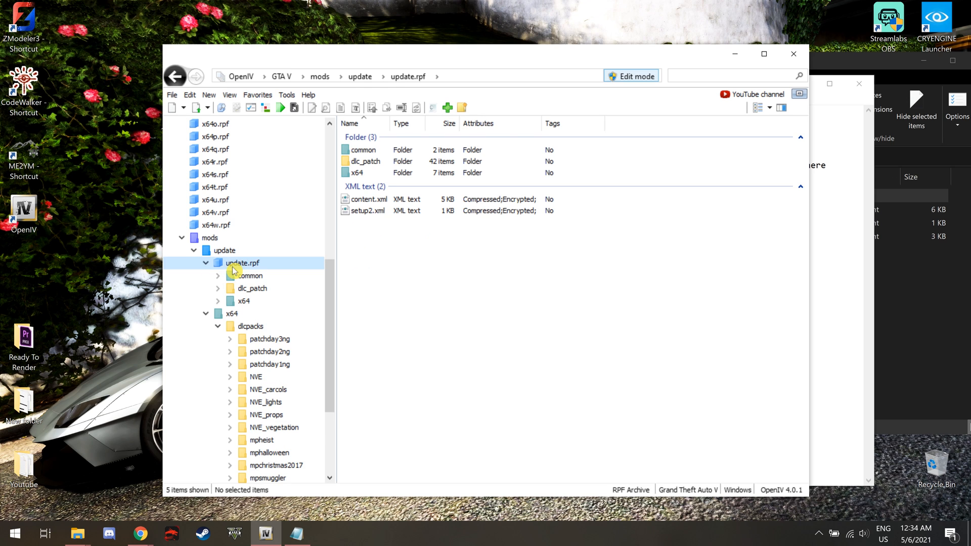
{"action": "double_click", "coordinate": [253, 277]}
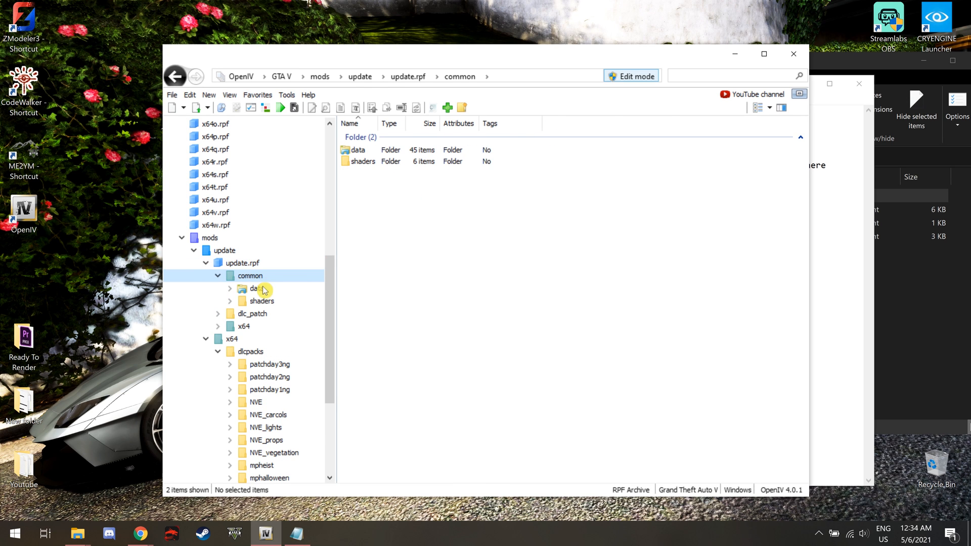
{"action": "double_click", "coordinate": [260, 289]}
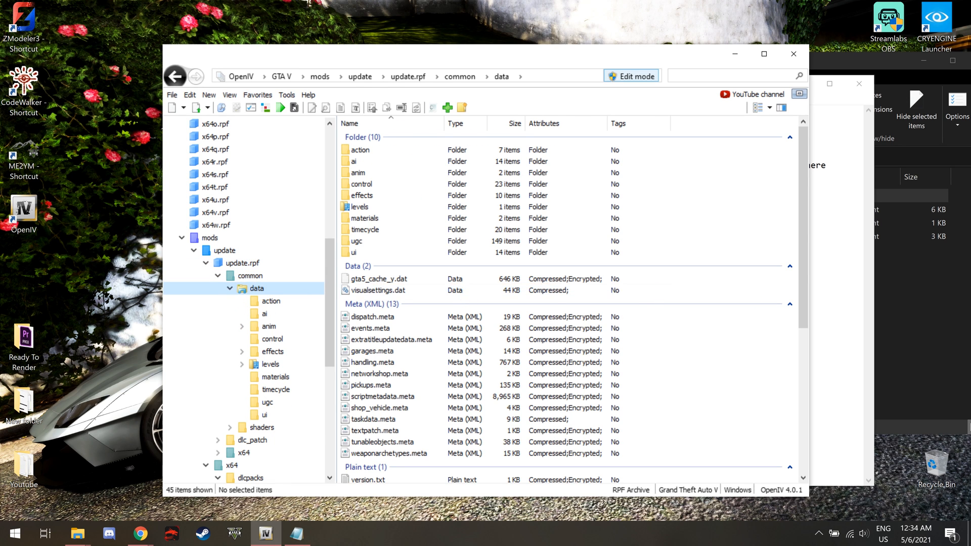
Check the data path and file name in the Installation_ENG note and locate dlclist.xml in OpenIV's data folder.
{"action": "left_click", "coordinate": [837, 296]}
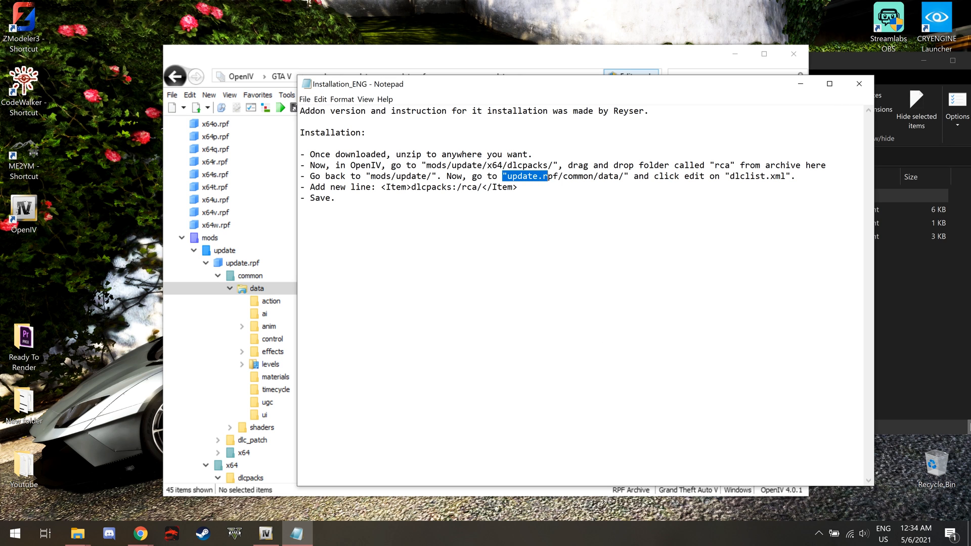
{"action": "left_click_drag", "start_coordinate": [547, 176], "coordinate": [609, 176]}
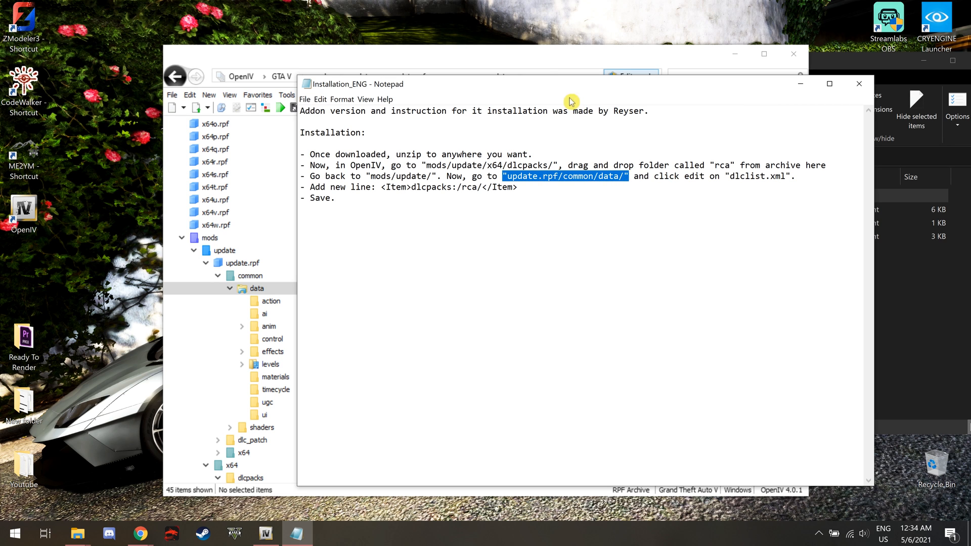
{"action": "left_click", "coordinate": [534, 63]}
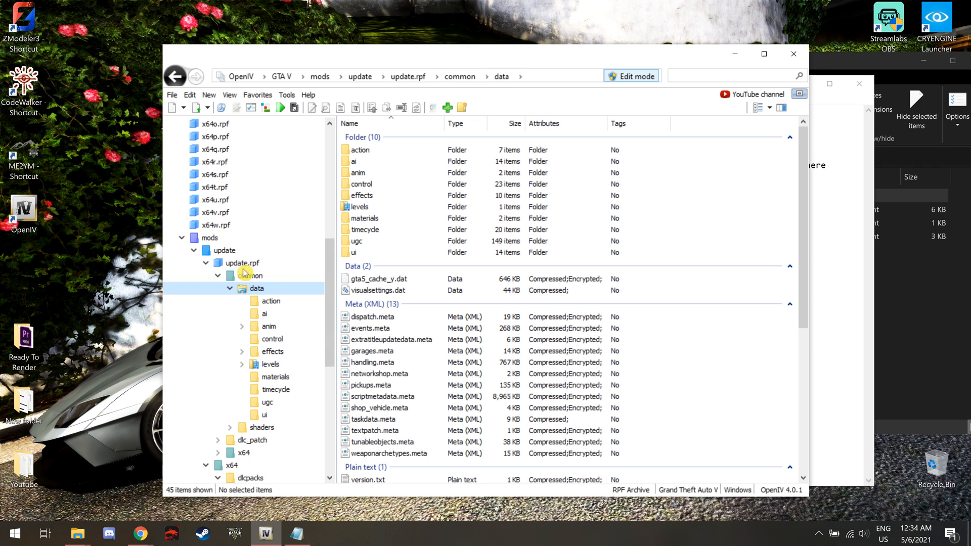
{"action": "left_click", "coordinate": [819, 306]}
{"action": "left_click_drag", "start_coordinate": [719, 176], "coordinate": [786, 177]}
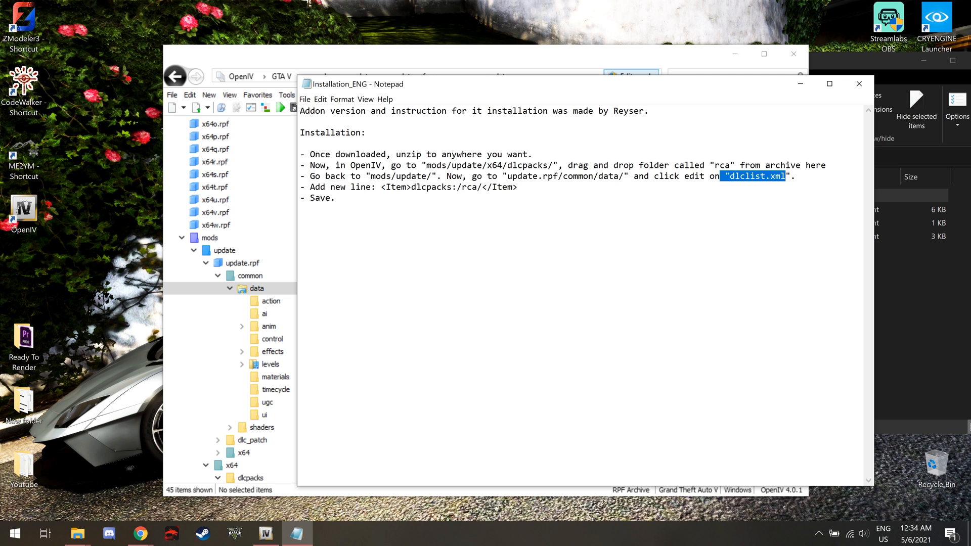
{"action": "left_click", "coordinate": [672, 71]}
{"action": "scroll", "coordinate": [382, 354], "scroll_direction": "down", "scroll_amount": 3}
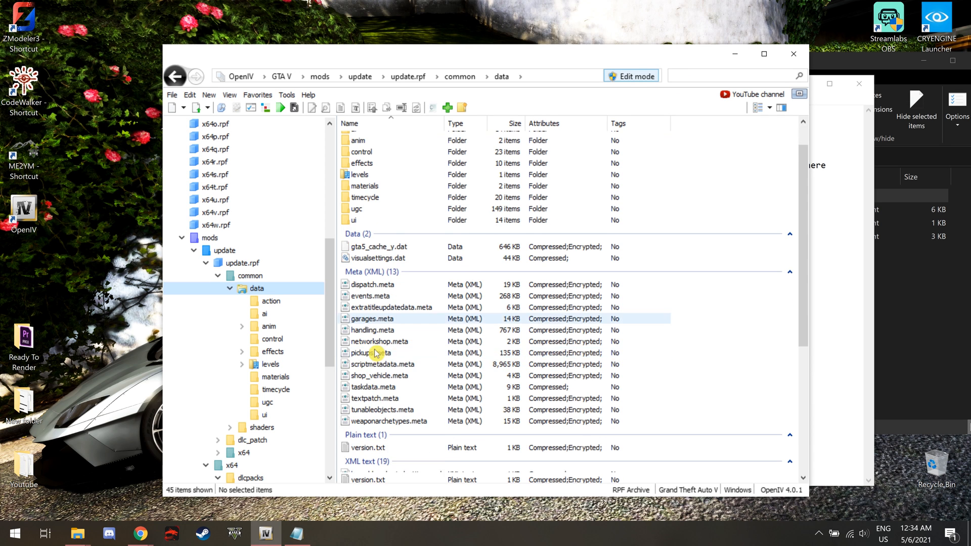
{"action": "scroll", "coordinate": [381, 366], "scroll_direction": "down", "scroll_amount": 2}
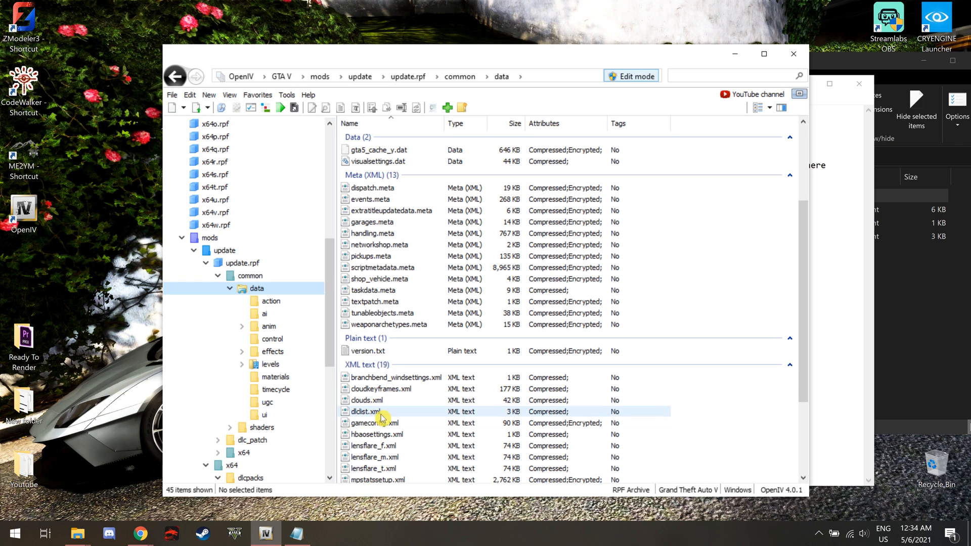
Copy the line <Item>dlcpacks:/rca/</Item> from the Installation_ENG note and close the note.
{"action": "left_click", "coordinate": [836, 316]}
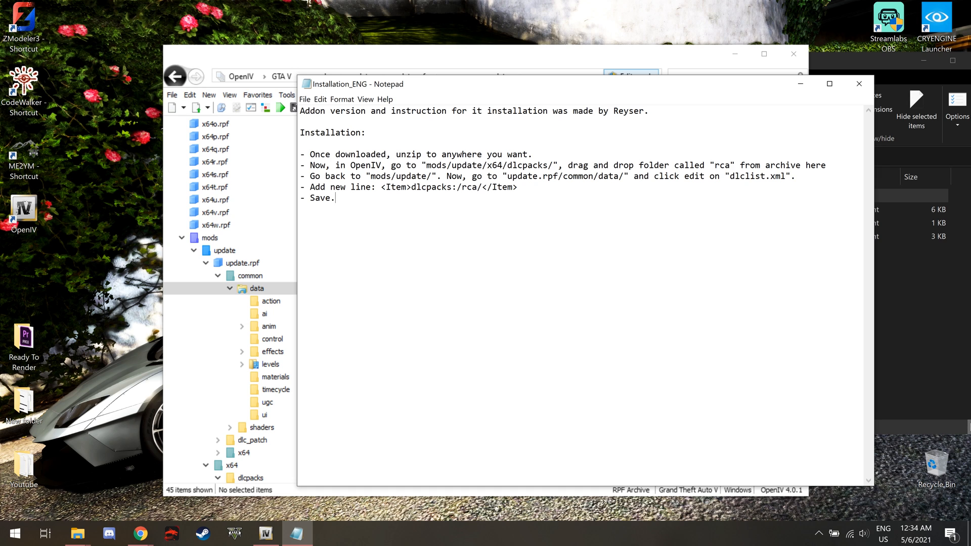
{"action": "left_click_drag", "start_coordinate": [381, 187], "coordinate": [517, 187]}
{"action": "right_click", "coordinate": [511, 195]}
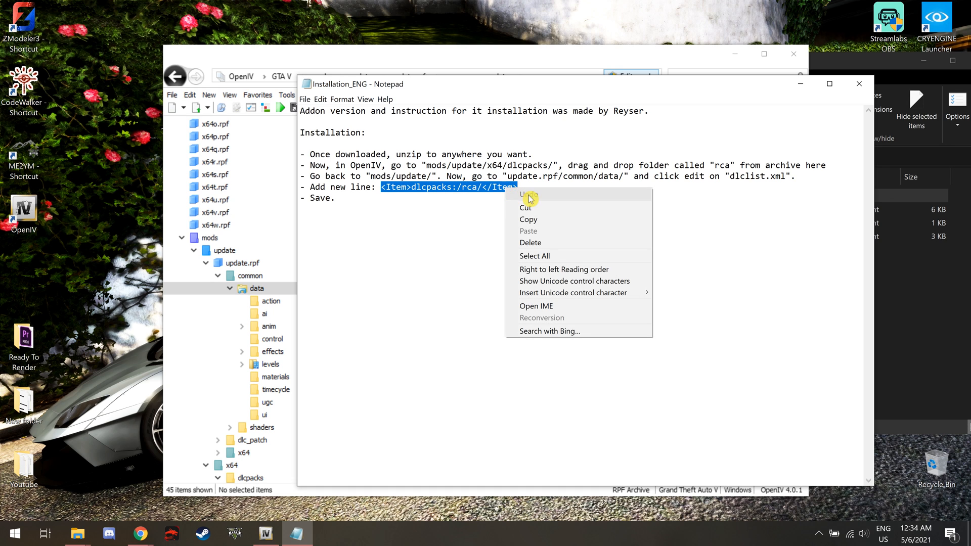
{"action": "left_click", "coordinate": [544, 219]}
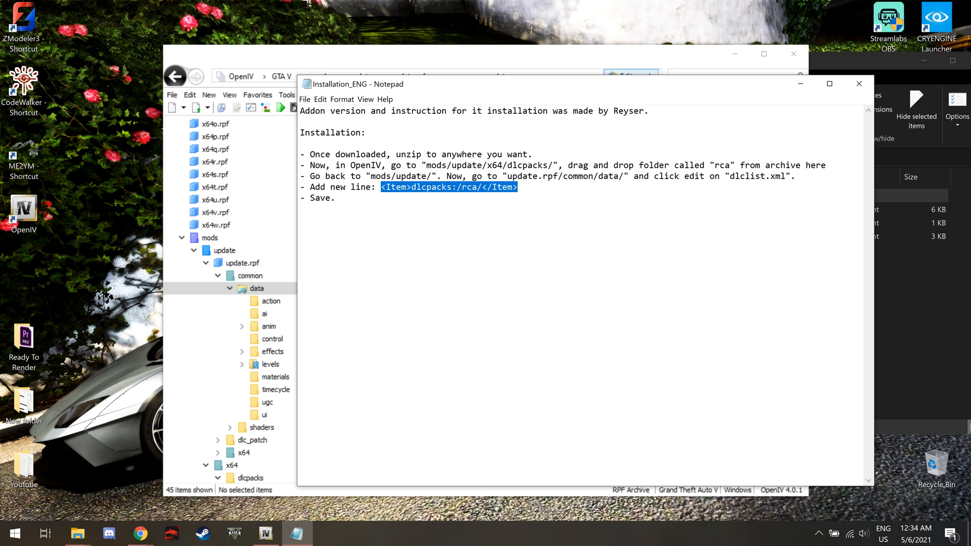
{"action": "left_click", "coordinate": [859, 84]}
{"action": "left_click", "coordinate": [380, 413]}
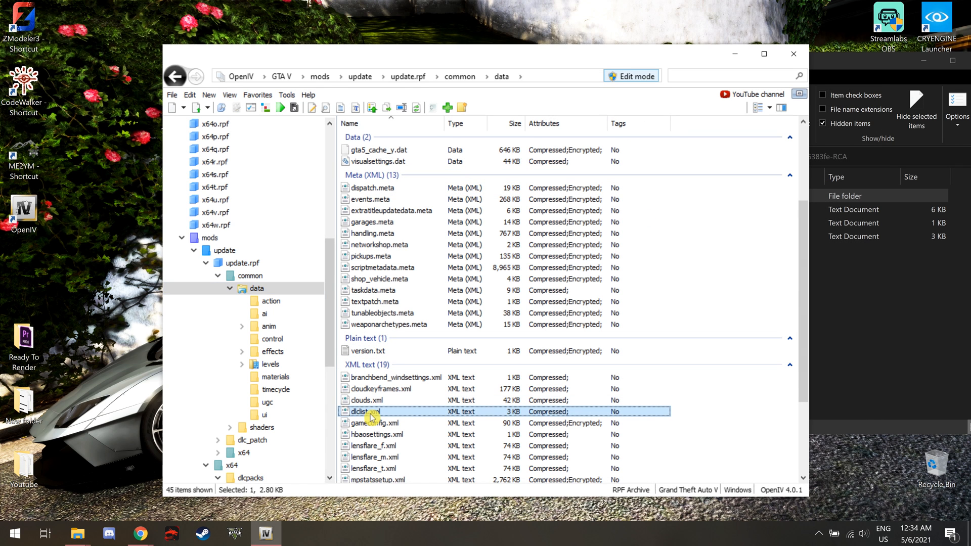
{"action": "double_click", "coordinate": [383, 414]}
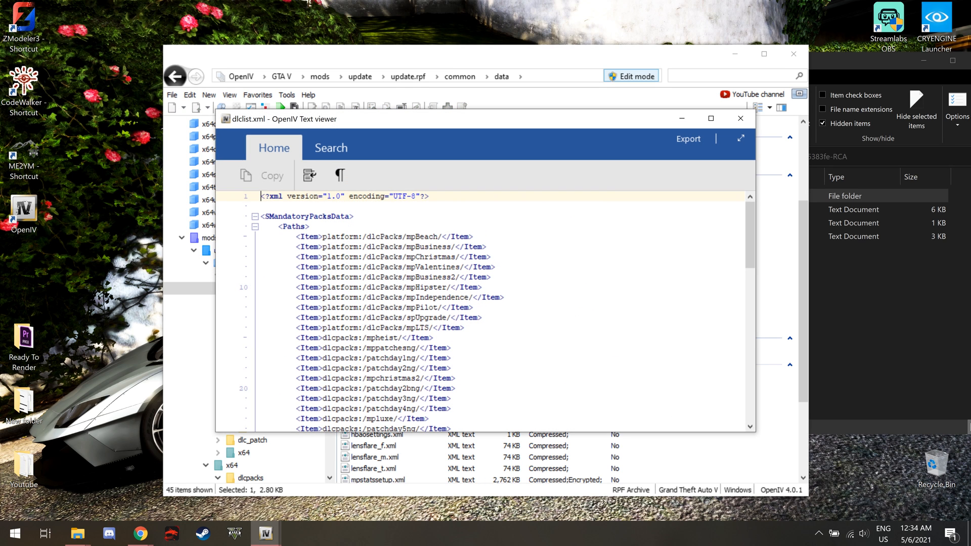
{"action": "scroll", "coordinate": [480, 311], "scroll_direction": "down", "scroll_amount": 18}
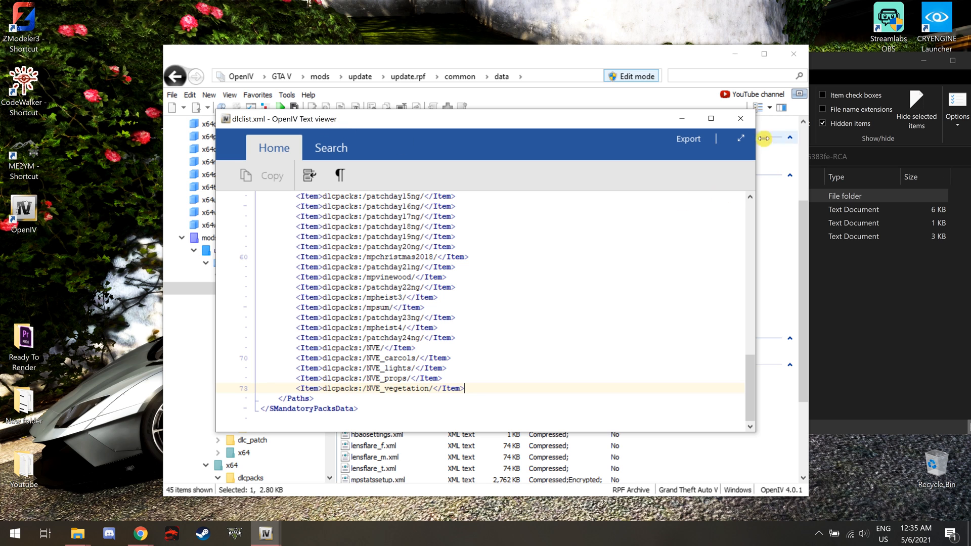
{"action": "left_click", "coordinate": [741, 121]}
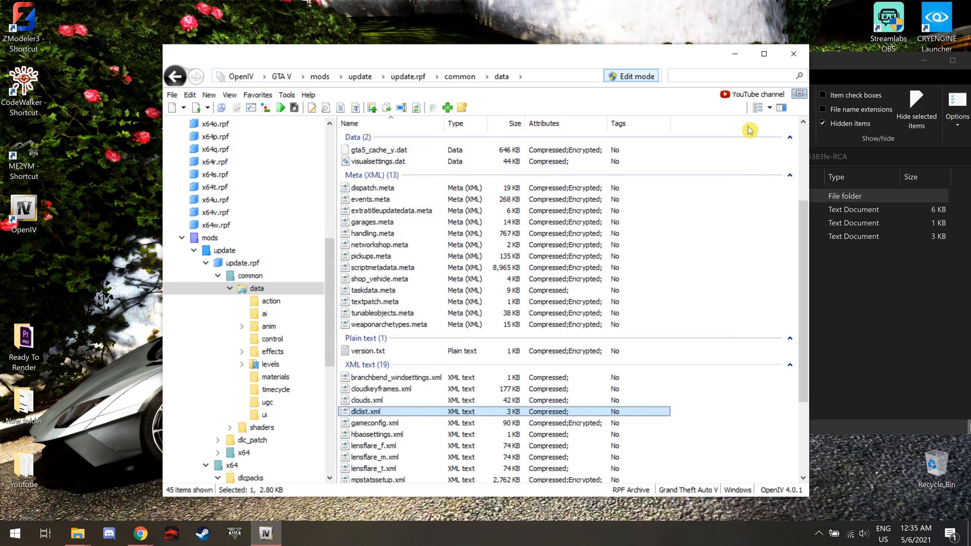
Open dlclist.xml for editing and add the copied line <Item>dlcpacks:/rca/</Item> on a new line below the NVE_vegetation entry.
{"action": "right_click", "coordinate": [364, 417]}
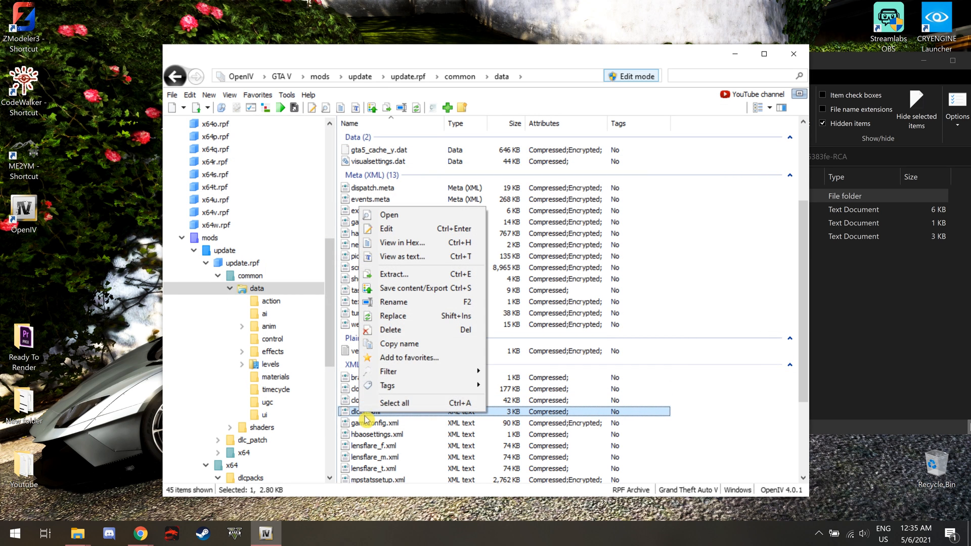
{"action": "left_click", "coordinate": [411, 233]}
{"action": "left_click_drag", "start_coordinate": [749, 222], "coordinate": [758, 354]}
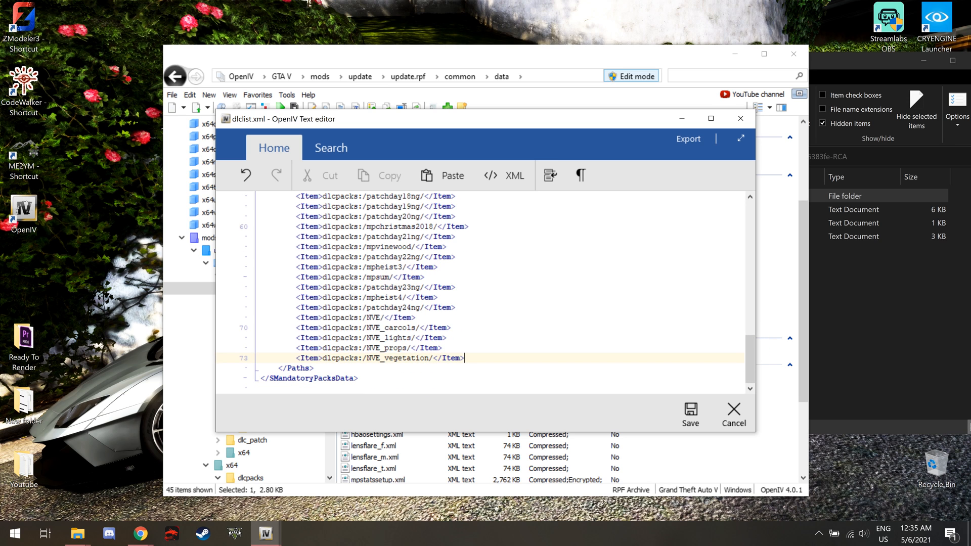
{"action": "key", "text": "Return"}
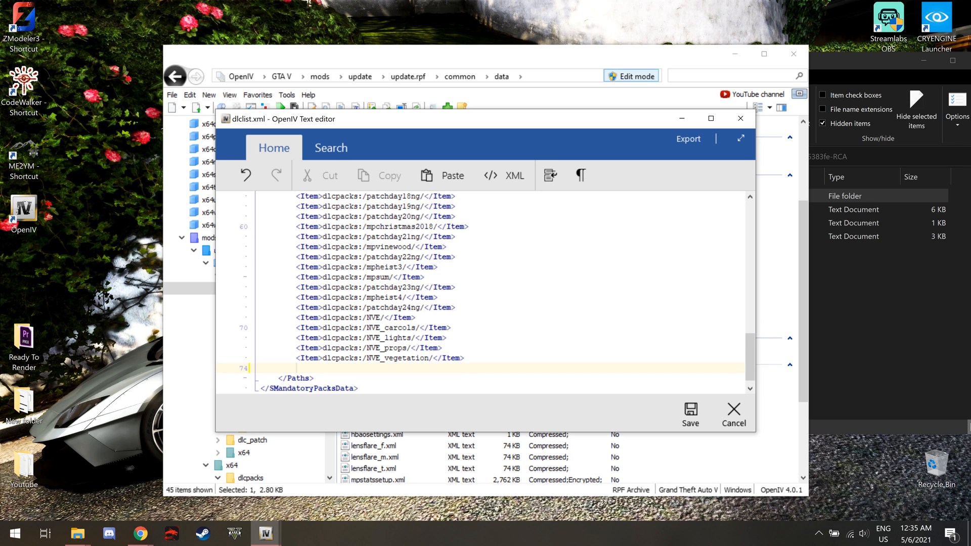
{"action": "left_click", "coordinate": [453, 175]}
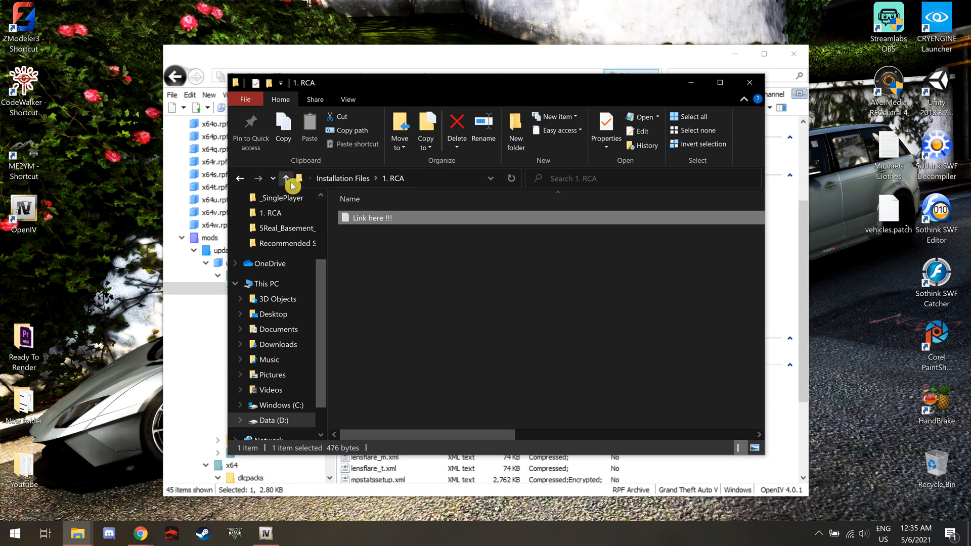
Go up to the Installation Files folder in File Explorer and look inside the 2. LA Revo 2.0 folder.
{"action": "left_click", "coordinate": [288, 180]}
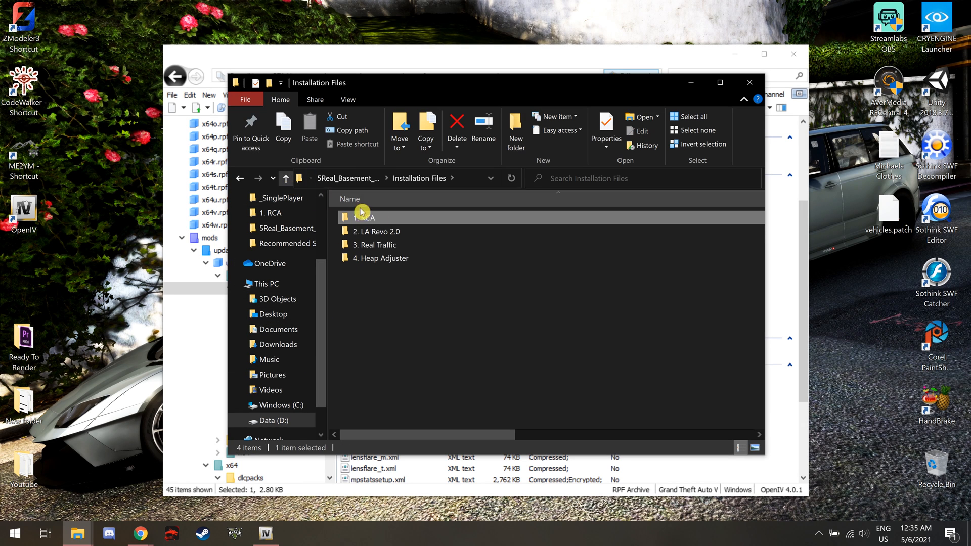
{"action": "double_click", "coordinate": [416, 234]}
{"action": "left_click_drag", "start_coordinate": [407, 303], "coordinate": [438, 228]}
{"action": "left_click", "coordinate": [427, 327]}
Switch to OpenIV and load the package LA_Revo_2.0_Pt1 from 5Real_Basement_Pack > Installation Files > 2. LA Revo 2.0 on Data (D:).
{"action": "left_click", "coordinate": [480, 65]}
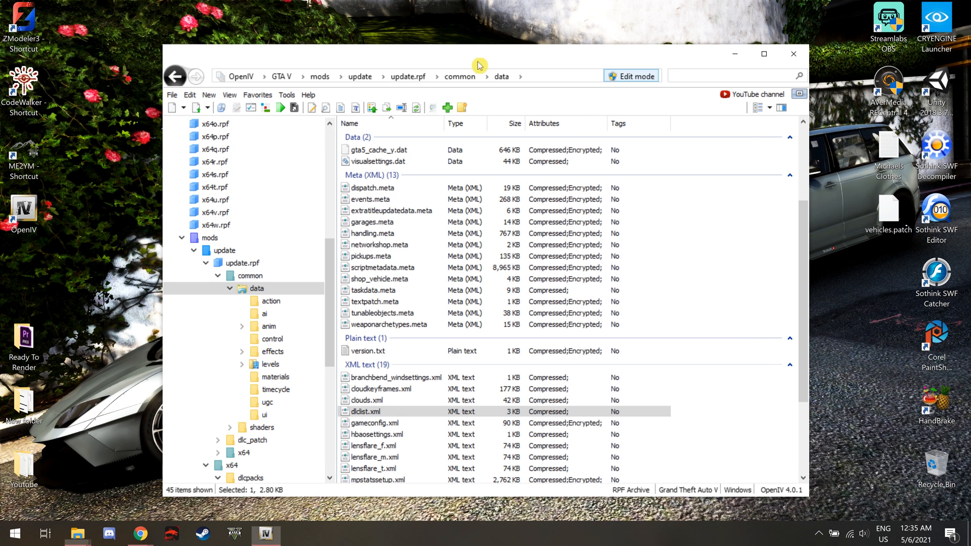
{"action": "left_click", "coordinate": [281, 108]}
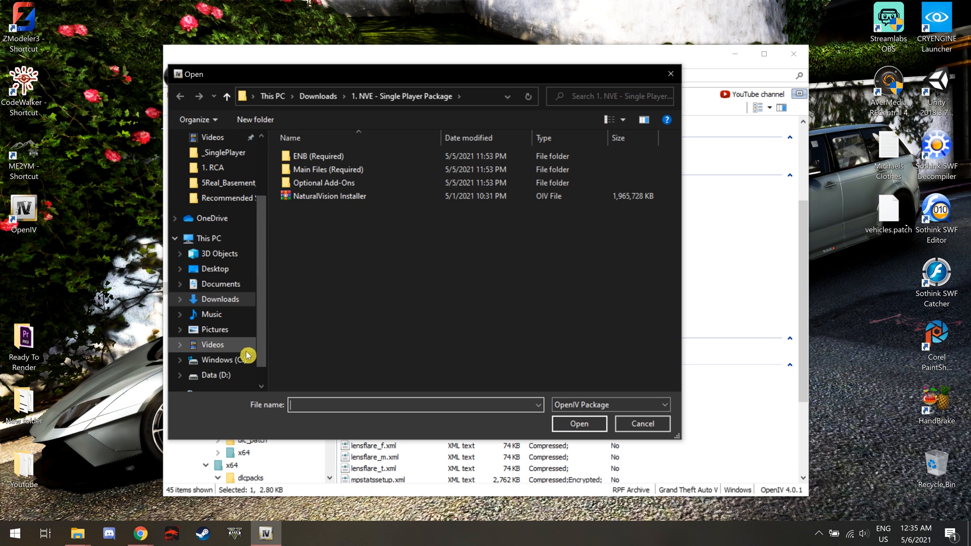
{"action": "left_click", "coordinate": [238, 374]}
{"action": "double_click", "coordinate": [332, 197]}
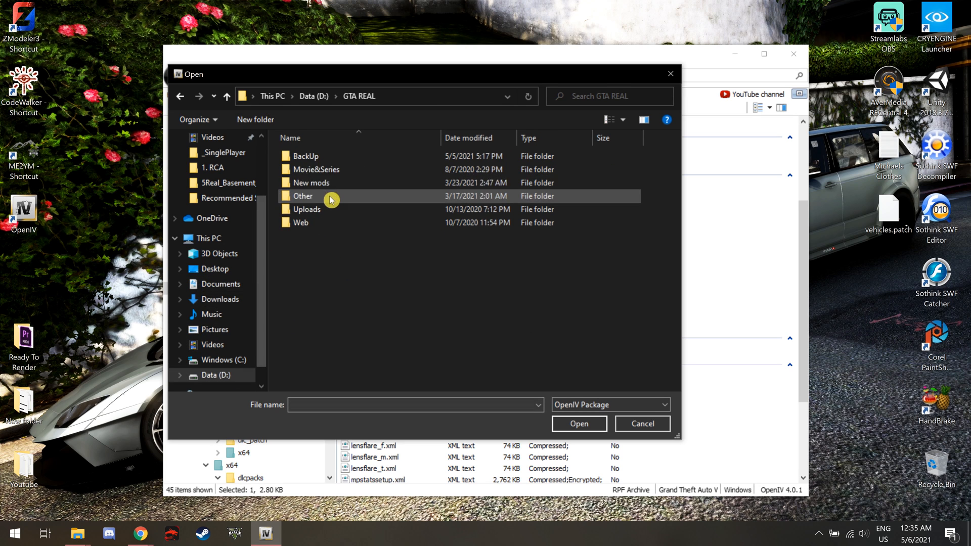
{"action": "double_click", "coordinate": [332, 157]}
{"action": "double_click", "coordinate": [335, 160]}
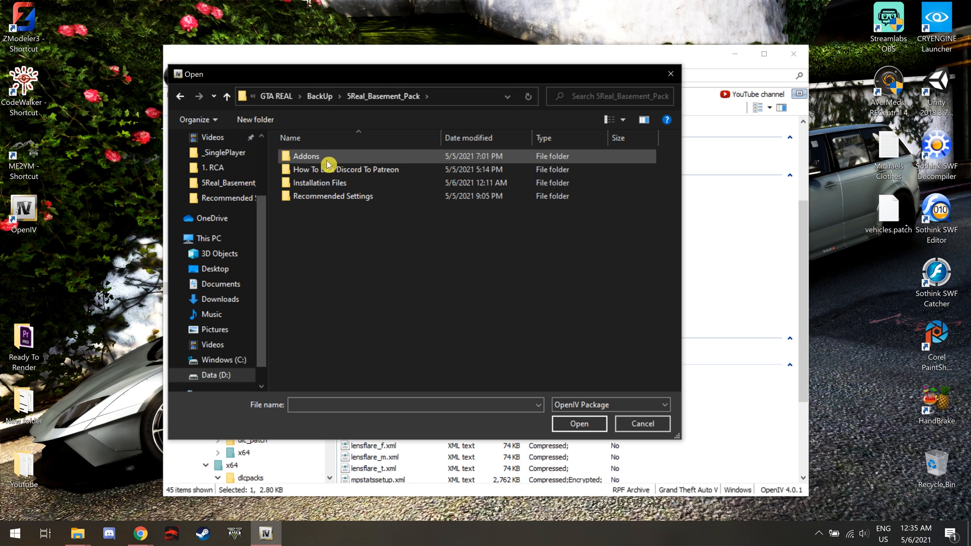
{"action": "double_click", "coordinate": [336, 184]}
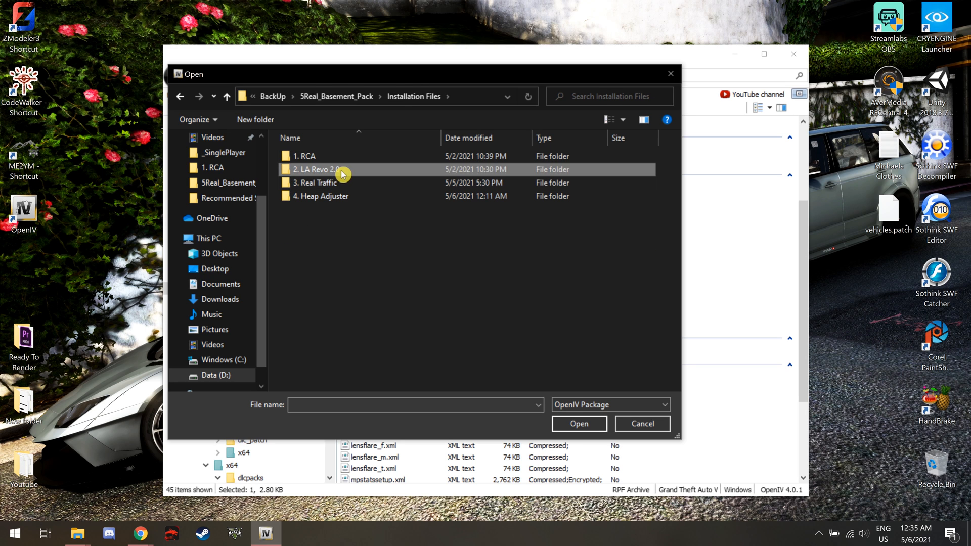
{"action": "double_click", "coordinate": [342, 171]}
{"action": "left_click", "coordinate": [354, 161]}
{"action": "double_click", "coordinate": [354, 162]}
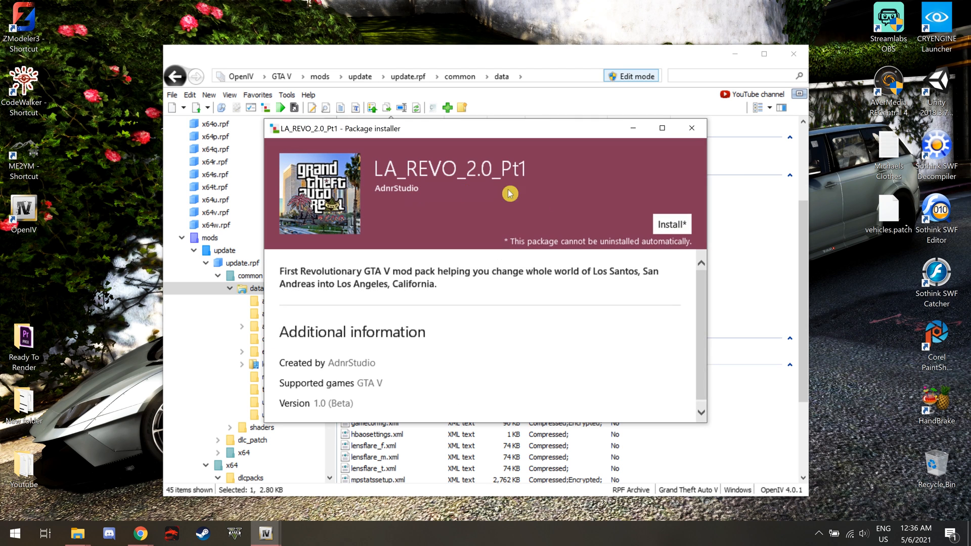
Install the LA_REVO_2.0_Pt1 package into the "mods" folder and close the package installer.
{"action": "left_click", "coordinate": [672, 224]}
{"action": "left_click", "coordinate": [530, 266]}
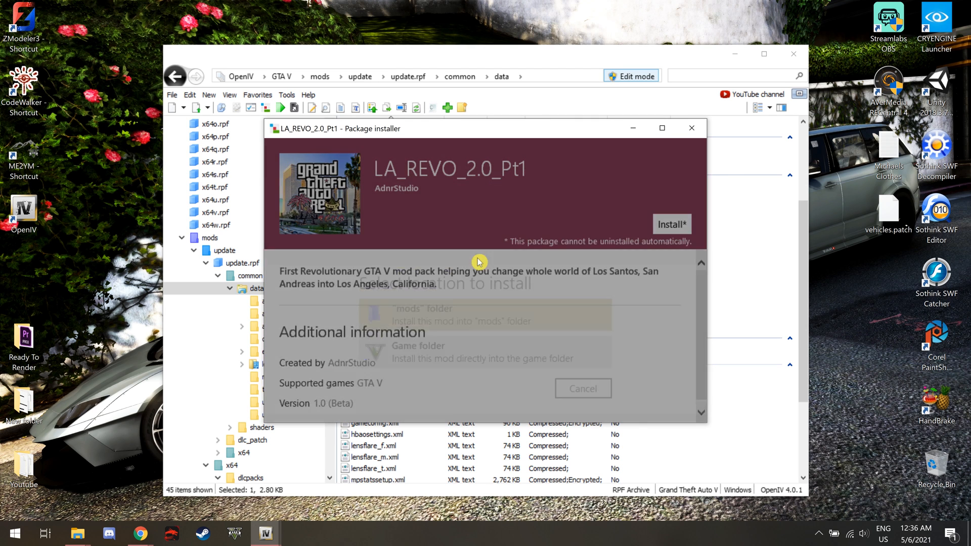
{"action": "left_click", "coordinate": [497, 337]}
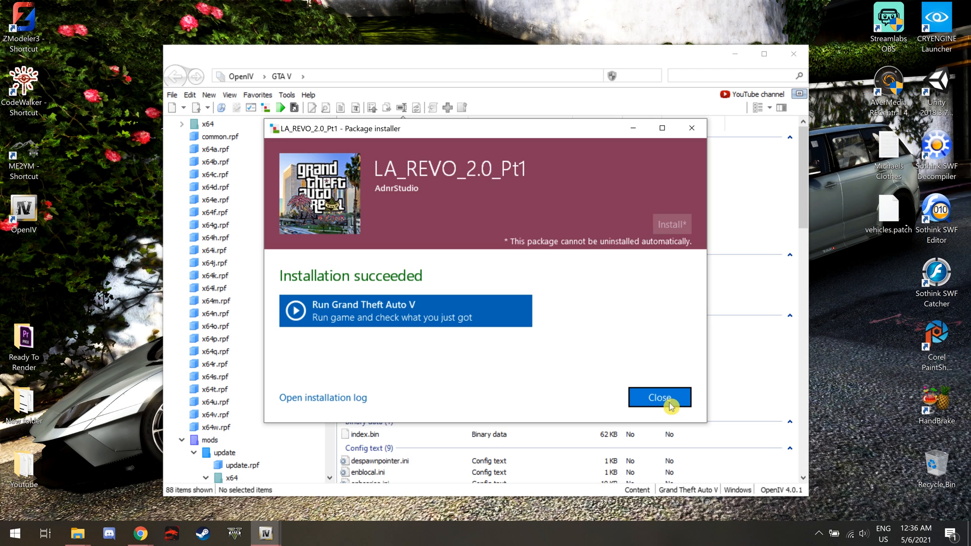
{"action": "left_click", "coordinate": [659, 397]}
Load the LA_Revo_2.0_Pt2 package, install it into the "mods" folder and close the installer.
{"action": "left_click", "coordinate": [266, 108]}
{"action": "double_click", "coordinate": [325, 169]}
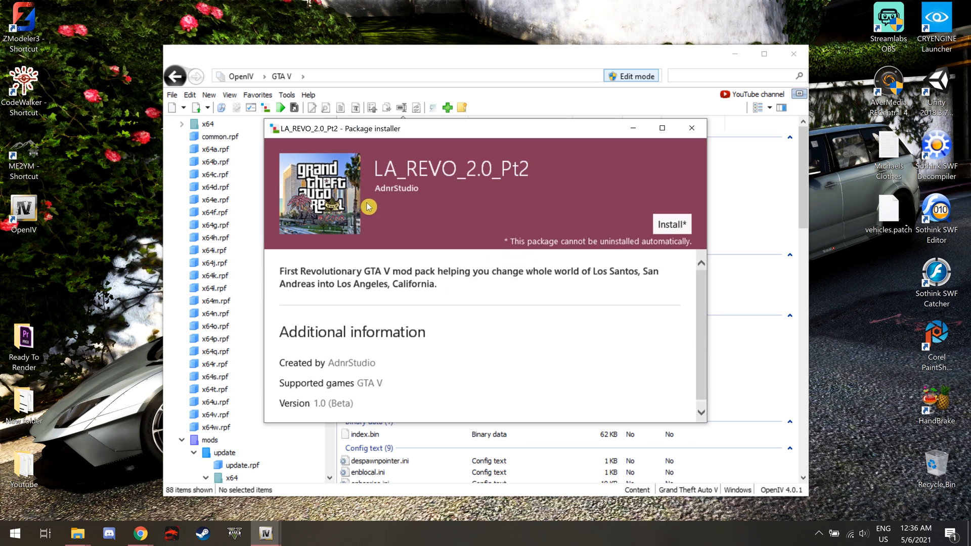
{"action": "left_click", "coordinate": [671, 224]}
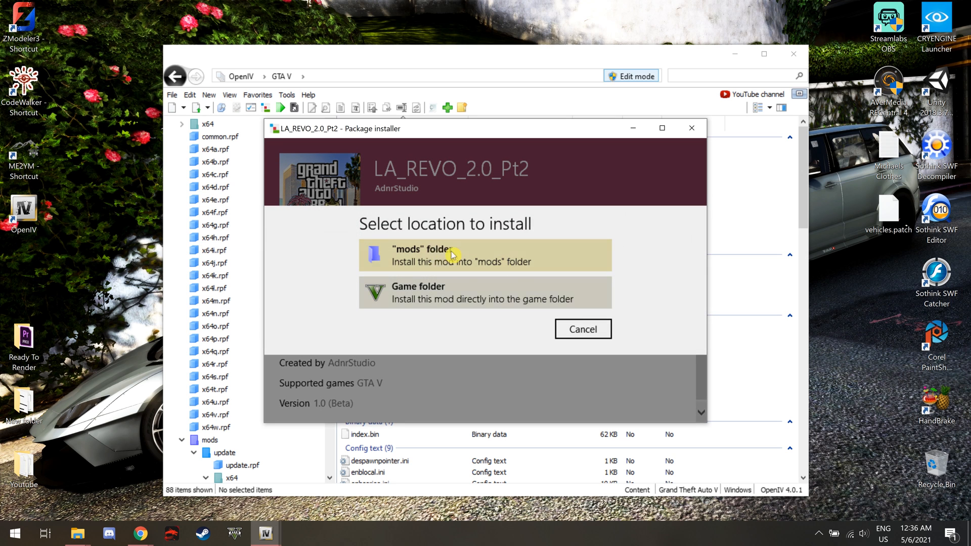
{"action": "left_click", "coordinate": [399, 260]}
{"action": "left_click", "coordinate": [434, 318]}
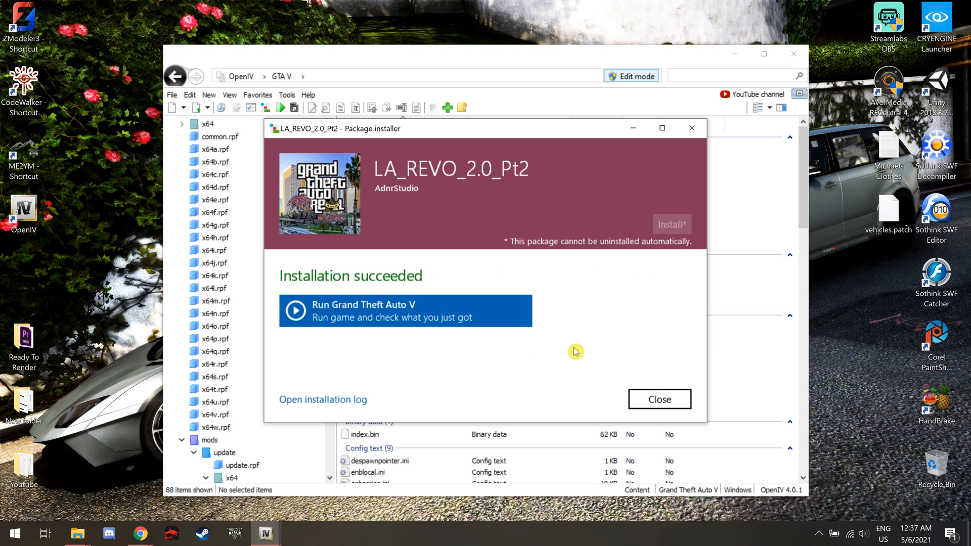
{"action": "left_click", "coordinate": [672, 398]}
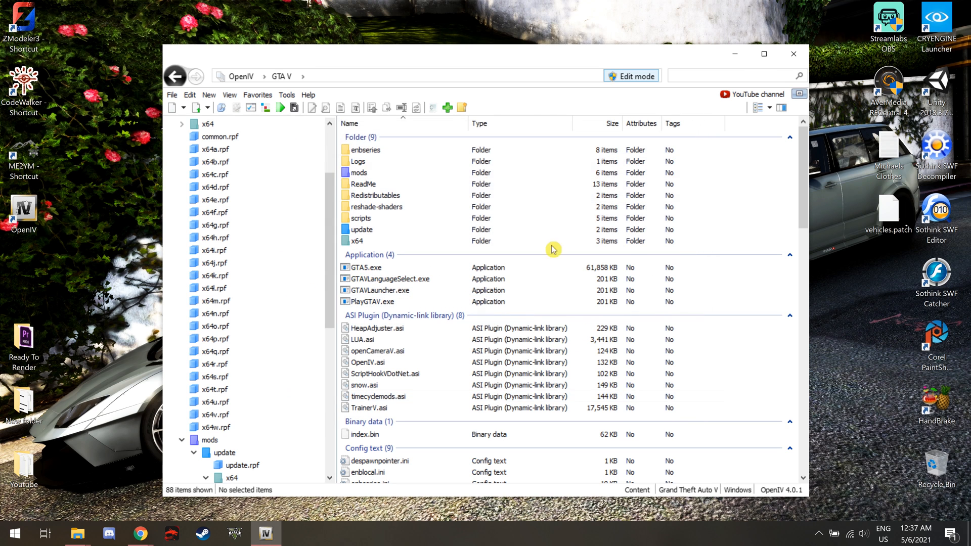
Load the LA_Revo_2.0_Pt3 package, install it into the "mods" folder and close the installer.
{"action": "left_click", "coordinate": [270, 111]}
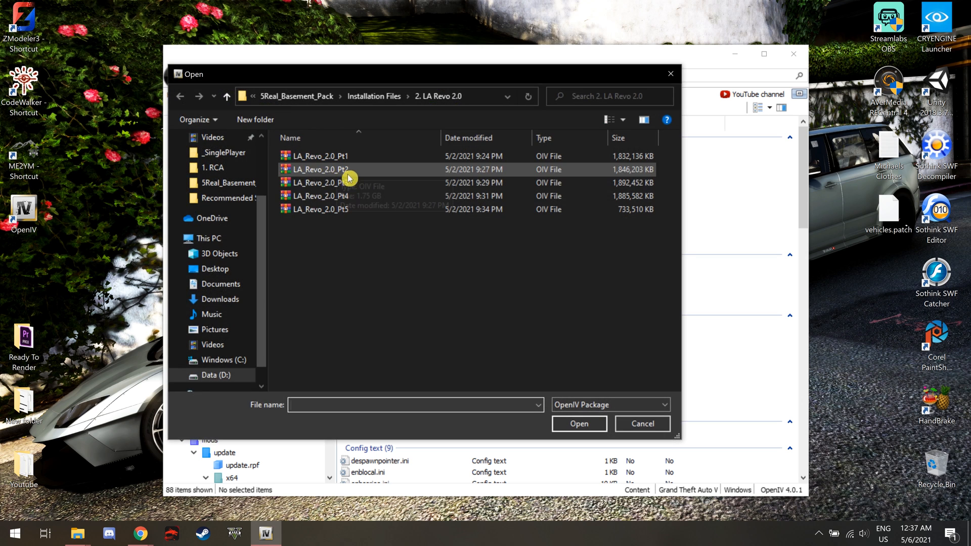
{"action": "double_click", "coordinate": [356, 185]}
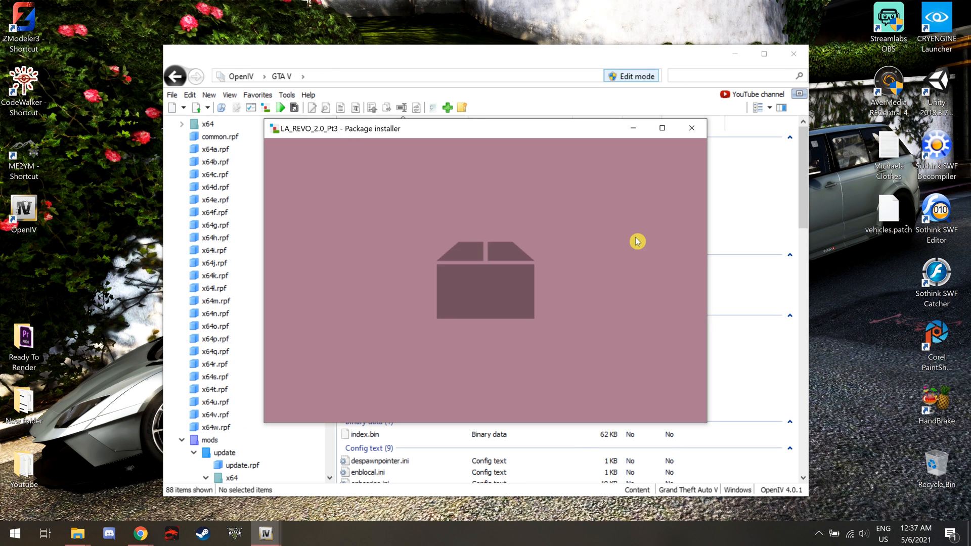
{"action": "left_click", "coordinate": [671, 225]}
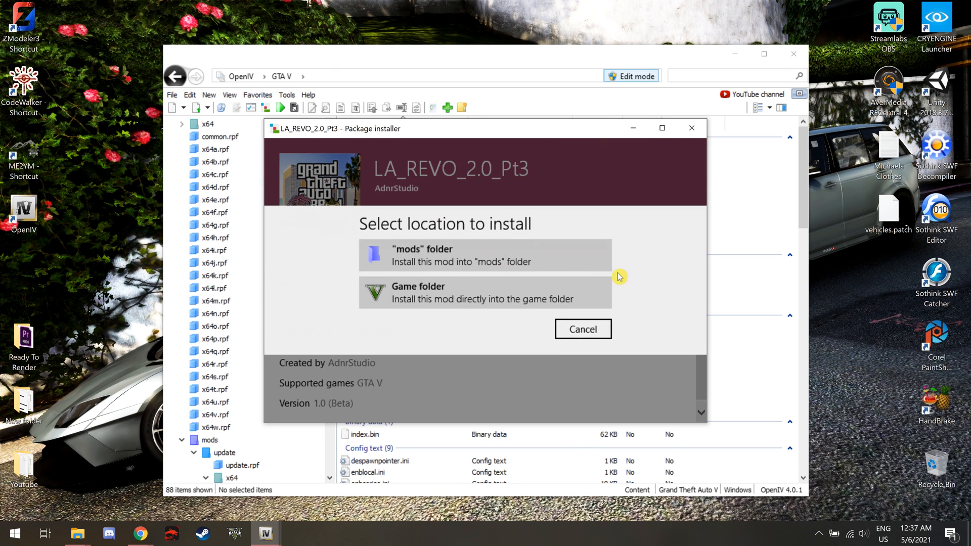
{"action": "left_click", "coordinate": [514, 263]}
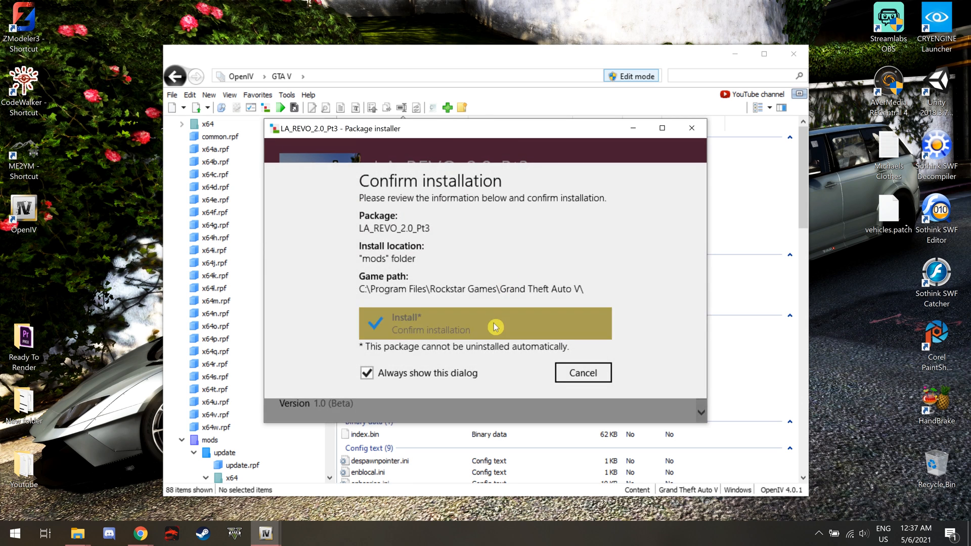
{"action": "left_click", "coordinate": [494, 320]}
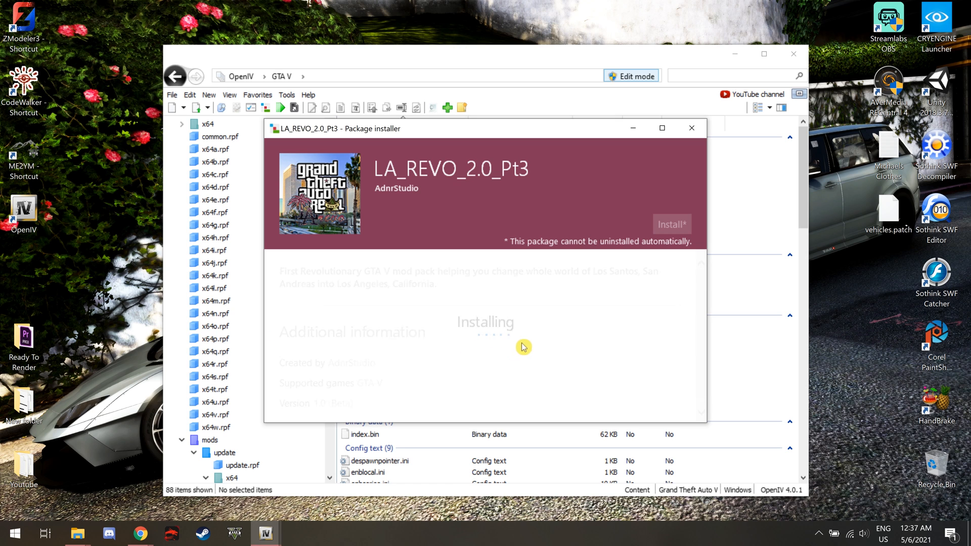
{"action": "left_click", "coordinate": [658, 395]}
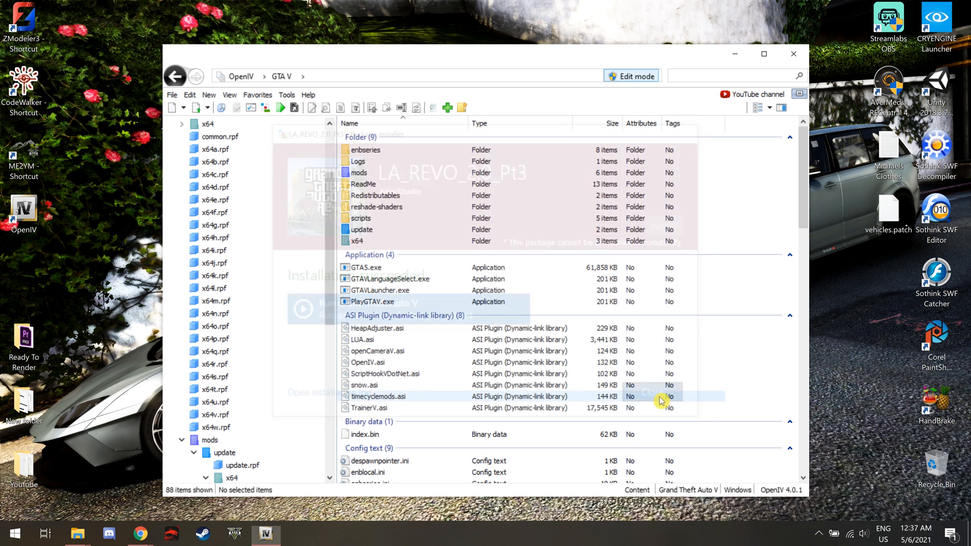
Load the LA_Revo_2.0_Pt4 package, install it into the "mods" folder and close the installer.
{"action": "left_click", "coordinate": [279, 107]}
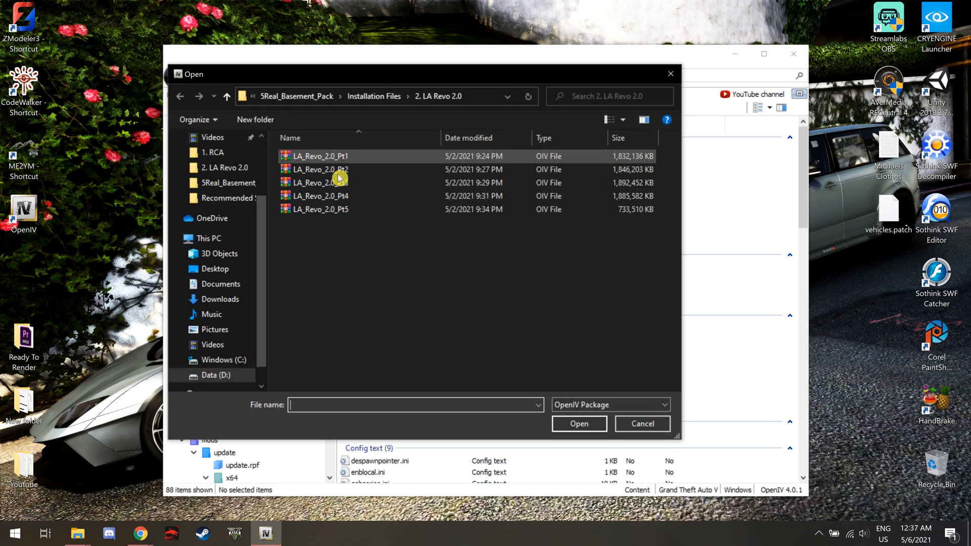
{"action": "double_click", "coordinate": [364, 201]}
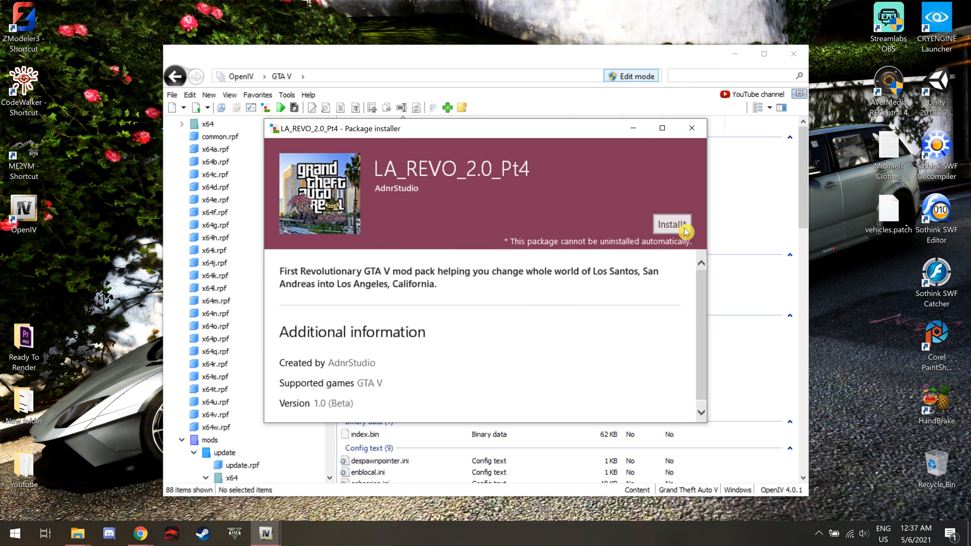
{"action": "left_click", "coordinate": [684, 229]}
{"action": "left_click", "coordinate": [464, 260]}
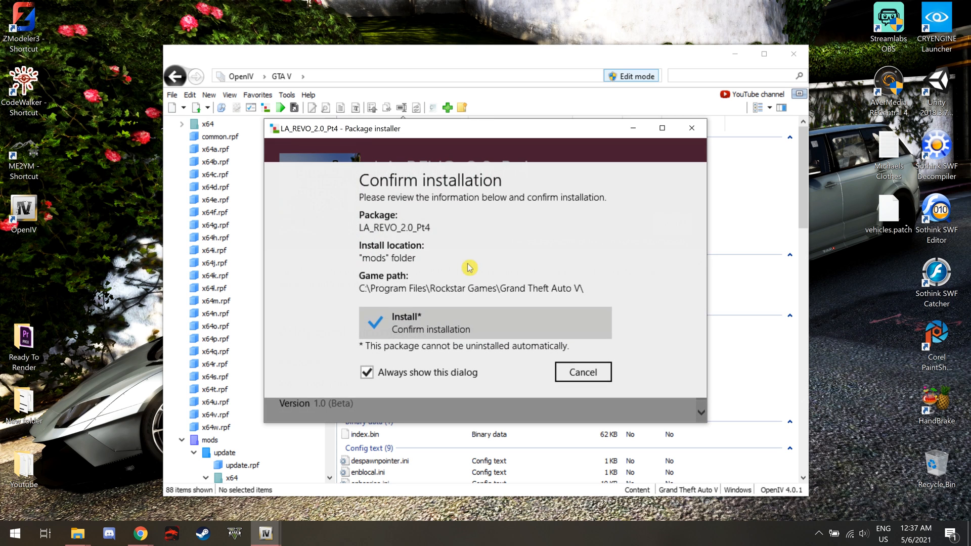
{"action": "left_click", "coordinate": [462, 322]}
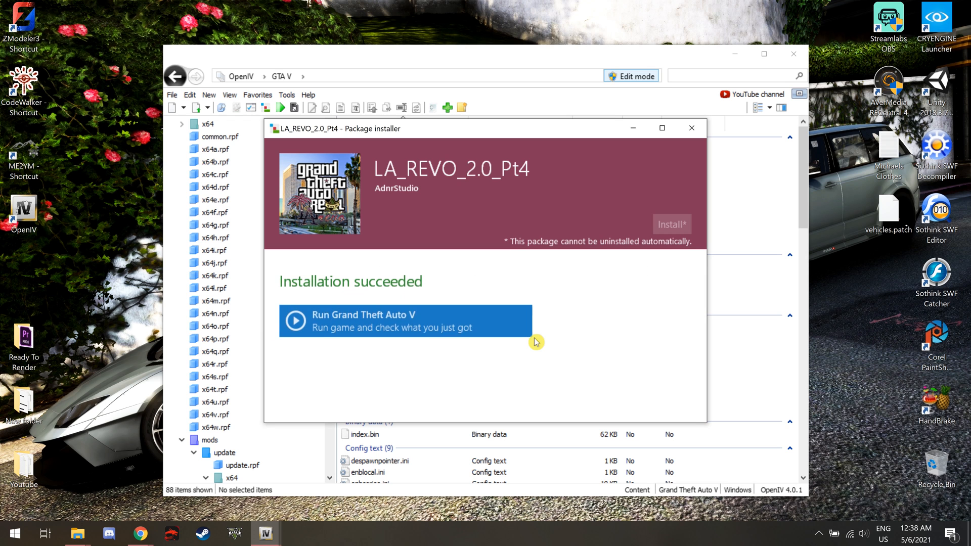
{"action": "left_click", "coordinate": [676, 406]}
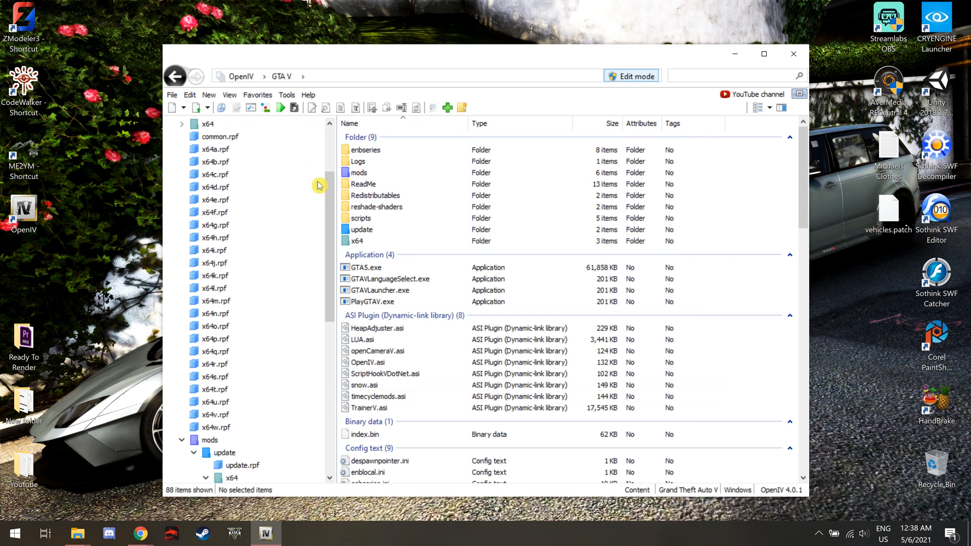
Load the LA_Revo_2.0_Pt5 package, install it into the "mods" folder and close the installer.
{"action": "left_click", "coordinate": [267, 110]}
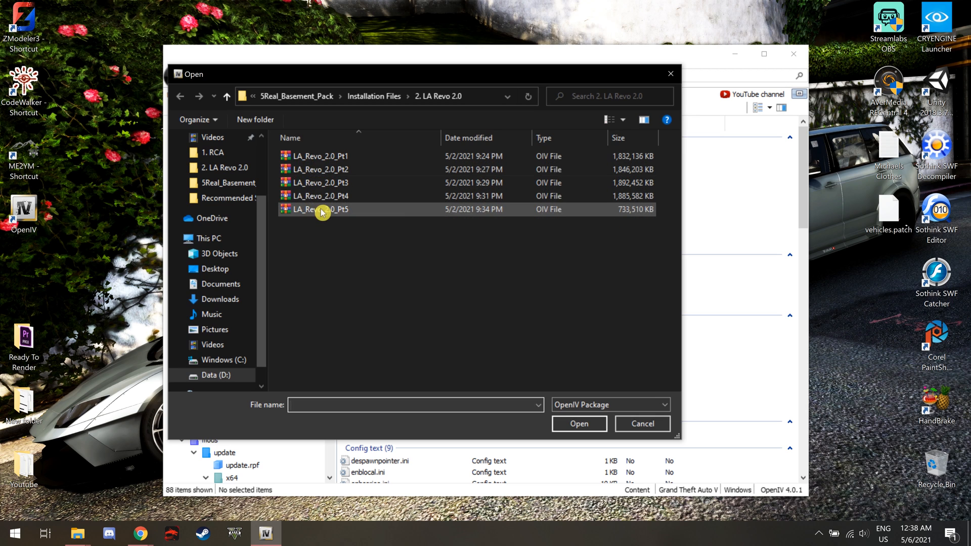
{"action": "double_click", "coordinate": [320, 210]}
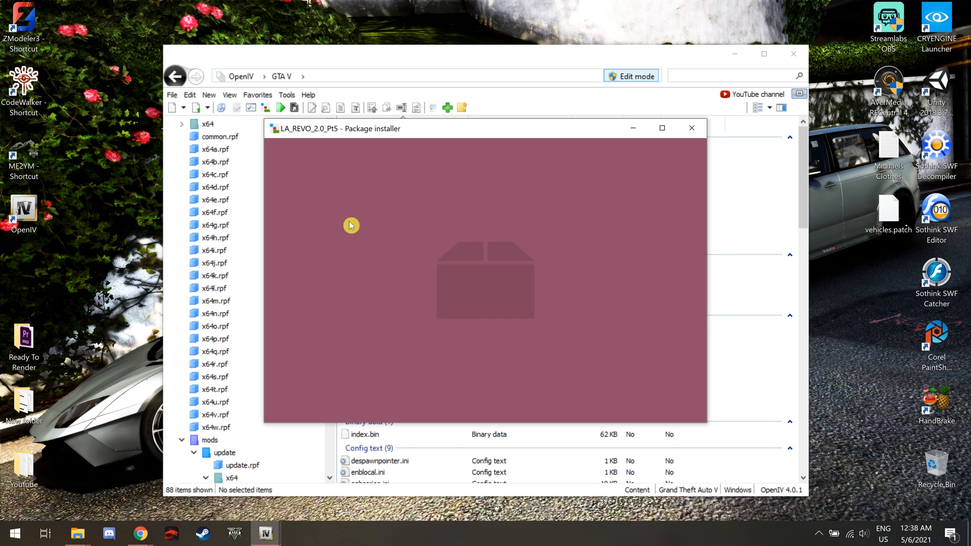
{"action": "left_click", "coordinate": [672, 224]}
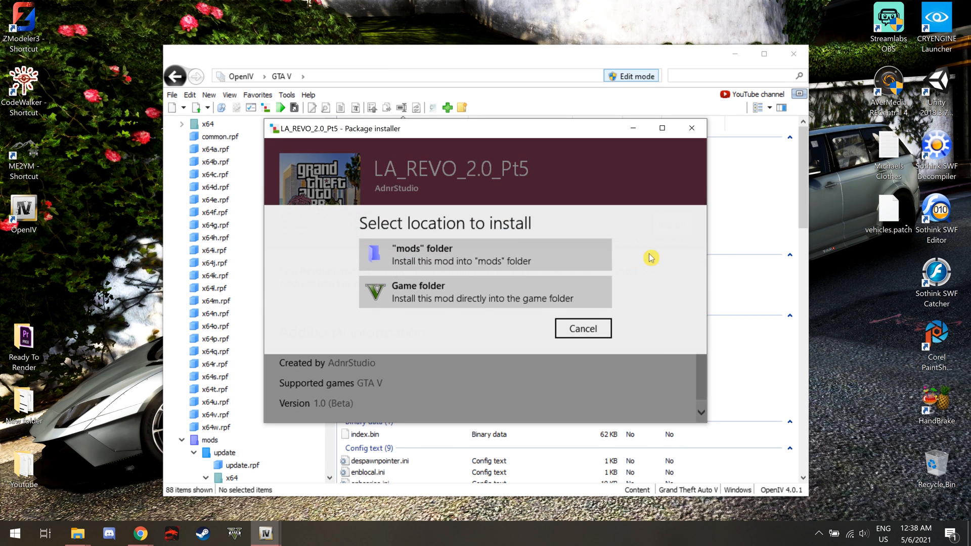
{"action": "left_click", "coordinate": [433, 255]}
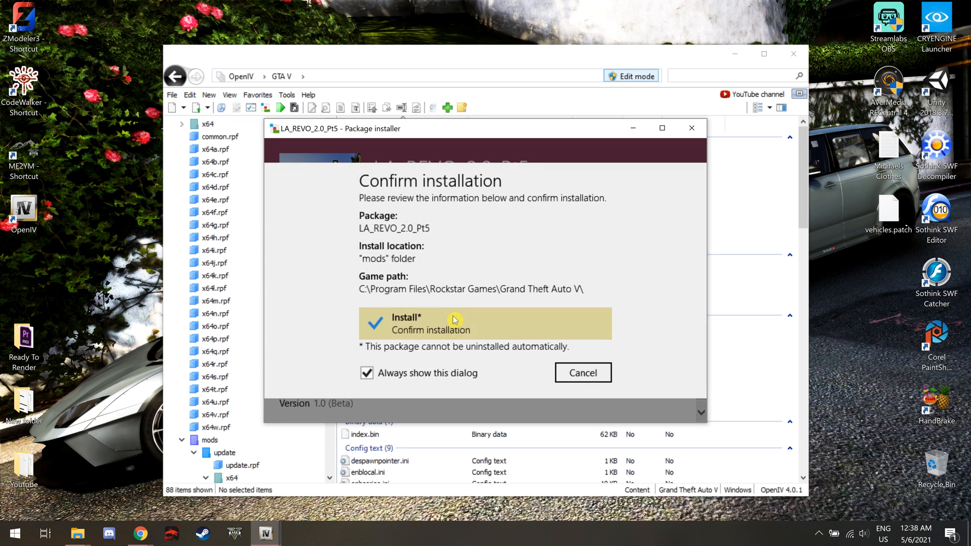
{"action": "left_click", "coordinate": [454, 319]}
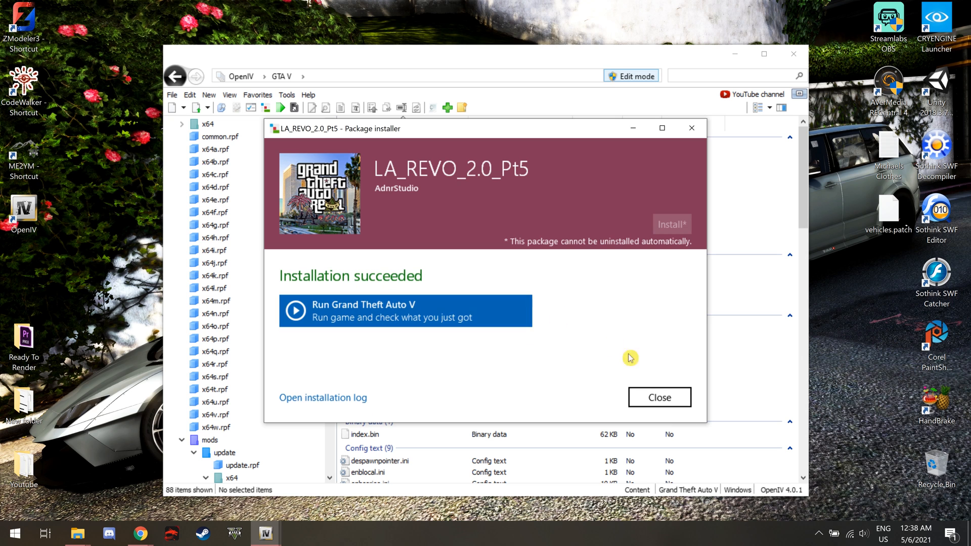
{"action": "left_click", "coordinate": [660, 398]}
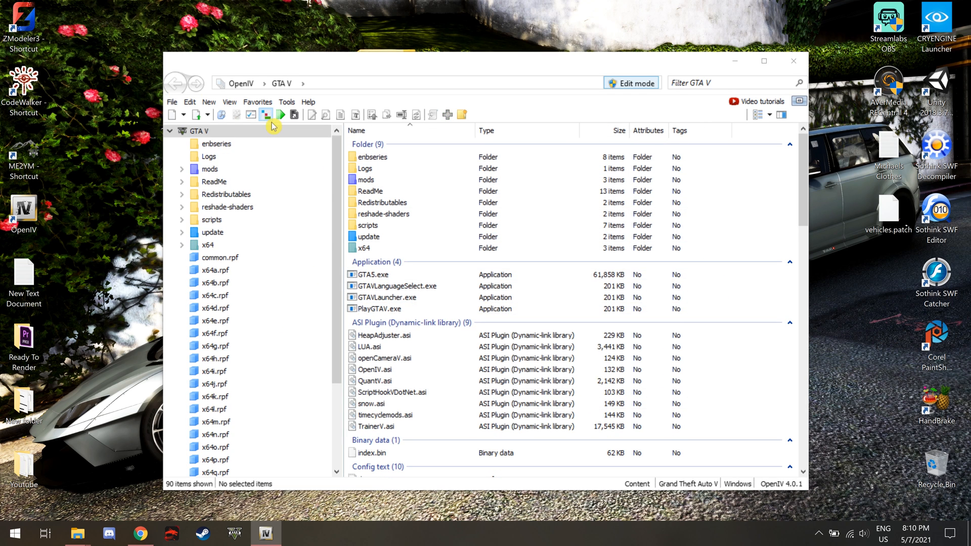
Load the Real_Traffic_Pt1 package from the 3. Real Traffic folder and start installing it into the "mods" folder.
{"action": "left_click", "coordinate": [273, 115]}
{"action": "left_click", "coordinate": [228, 107]}
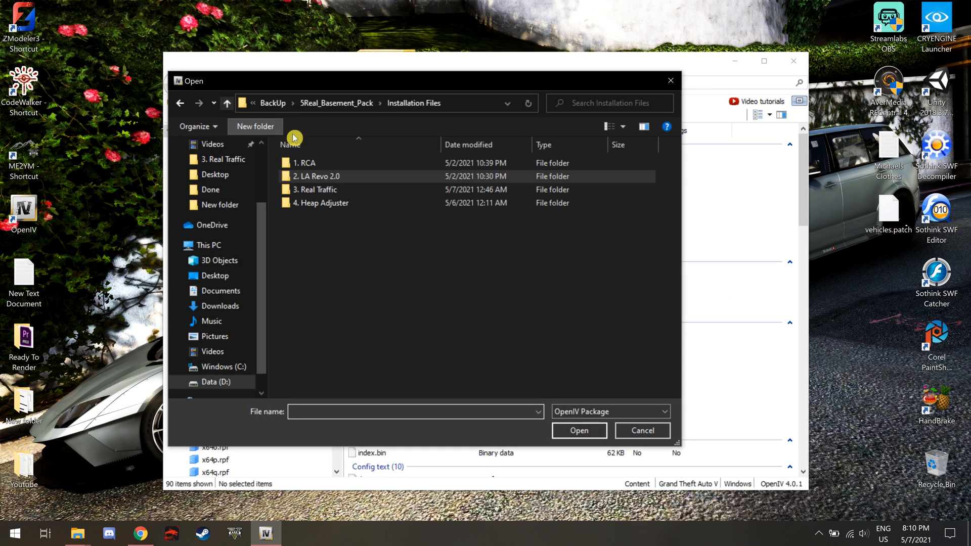
{"action": "double_click", "coordinate": [317, 189]}
{"action": "double_click", "coordinate": [326, 166]}
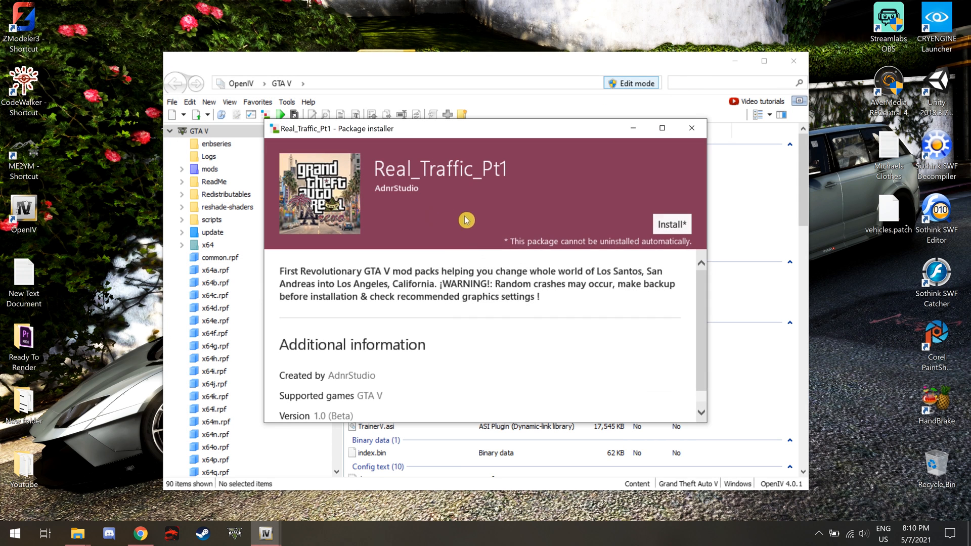
{"action": "left_click", "coordinate": [665, 229]}
{"action": "left_click", "coordinate": [535, 258]}
{"action": "left_click", "coordinate": [499, 331]}
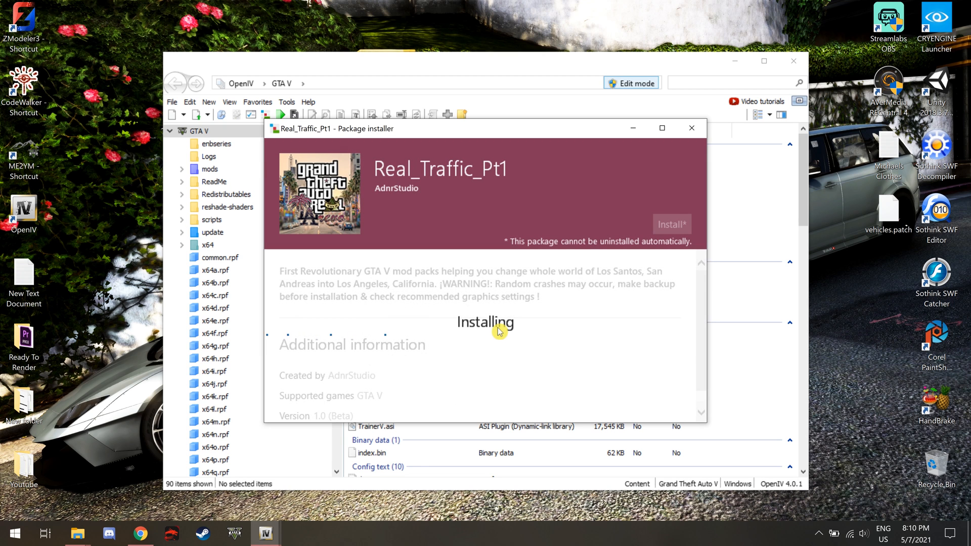
Open the Disclaimer note and read the terms on sharing Part1, Part2 and Part3 of Real Traffic, highlighting the text above the links.
{"action": "left_click_drag", "start_coordinate": [662, 0], "coordinate": [785, 94]}
{"action": "left_click", "coordinate": [581, 244]}
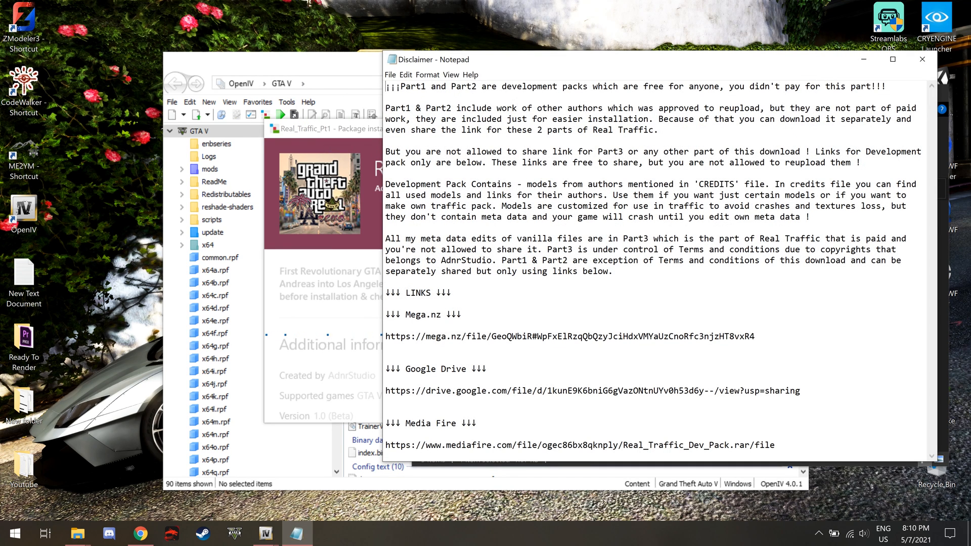
{"action": "left_click_drag", "start_coordinate": [441, 86], "coordinate": [825, 86]}
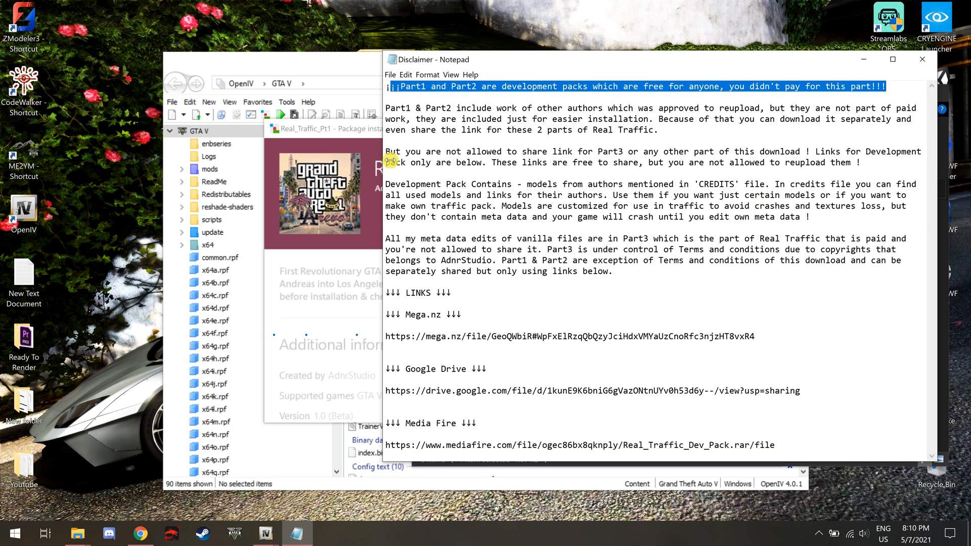
{"action": "left_click_drag", "start_coordinate": [386, 107], "coordinate": [613, 271]}
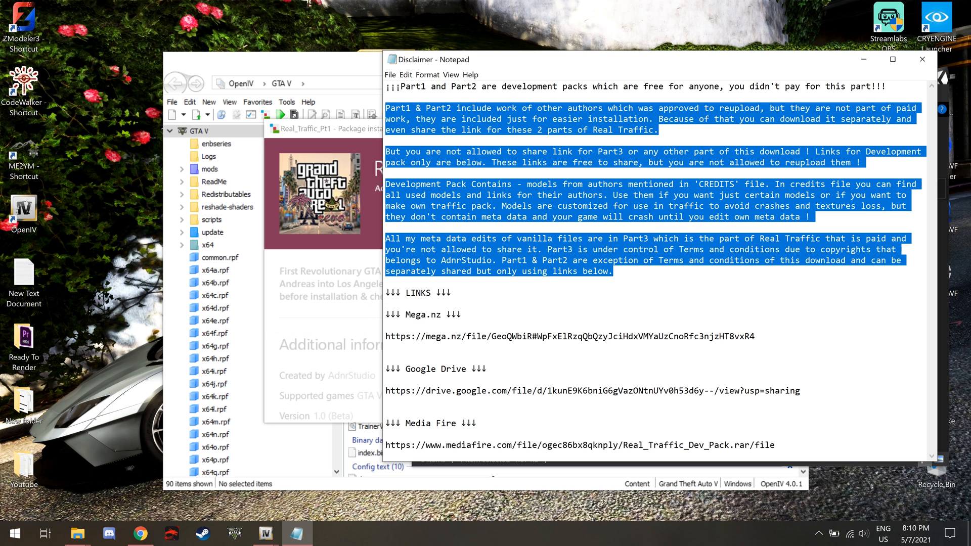
Highlight the Real Traffic download links in the Disclaimer note, then close the note and the Real_Traffic_Pt1 installer.
{"action": "left_click_drag", "start_coordinate": [386, 293], "coordinate": [775, 445]}
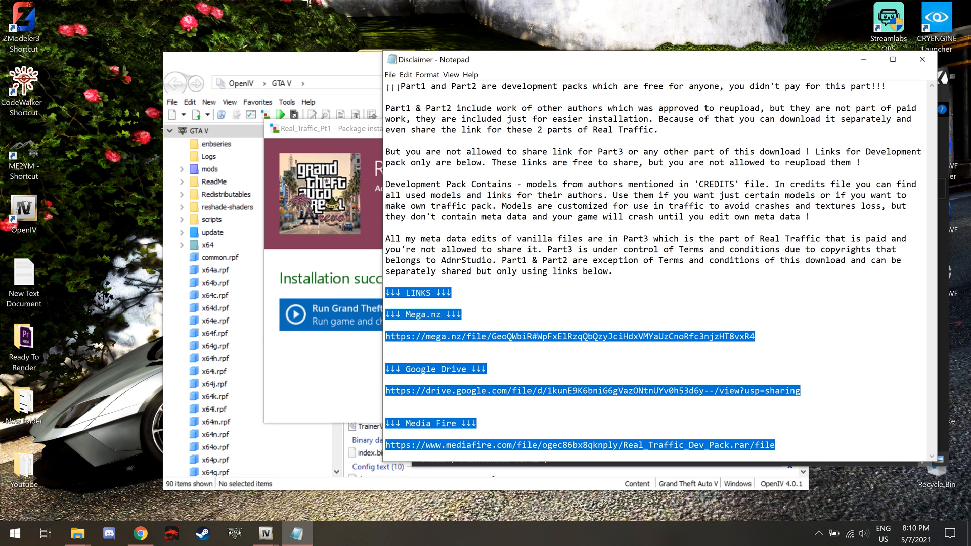
{"action": "left_click", "coordinate": [922, 59]}
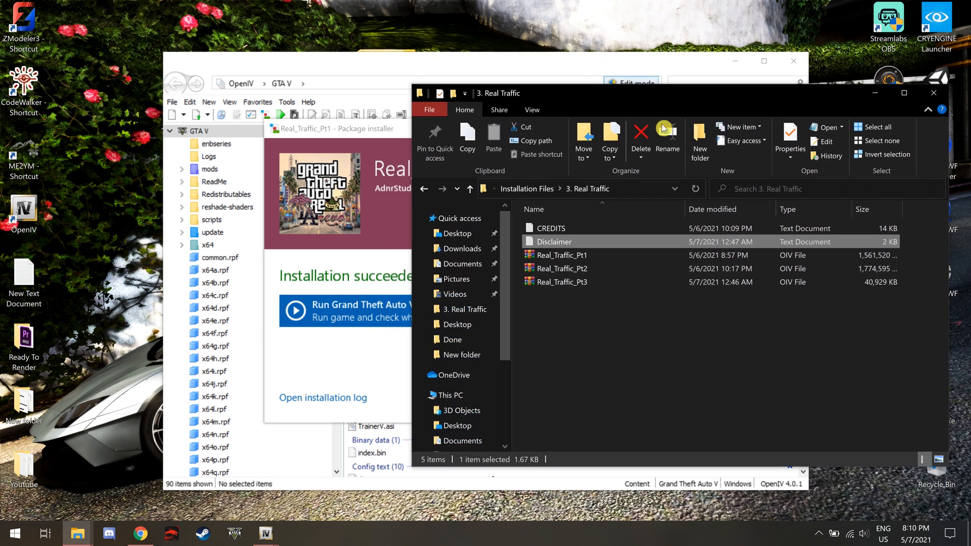
{"action": "left_click", "coordinate": [453, 143]}
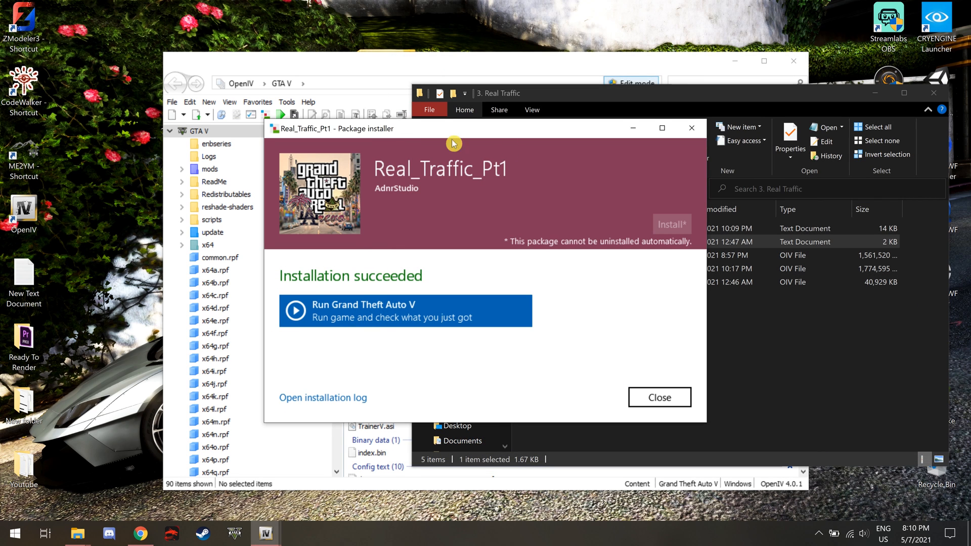
{"action": "left_click", "coordinate": [676, 397]}
Load the Real_Traffic_Pt2 package and start installing it into the "mods" folder.
{"action": "left_click", "coordinate": [270, 119]}
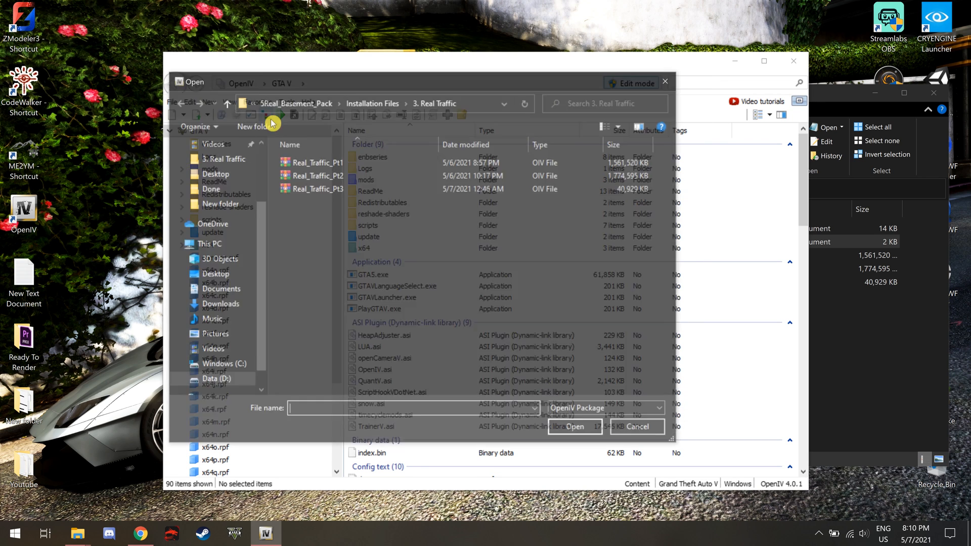
{"action": "double_click", "coordinate": [328, 181]}
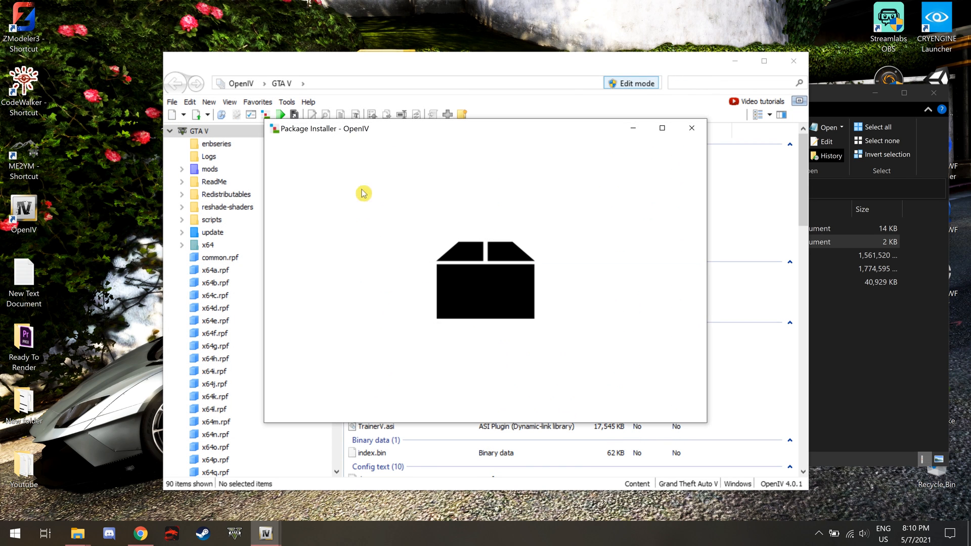
{"action": "left_click", "coordinate": [672, 224]}
{"action": "left_click", "coordinate": [456, 253]}
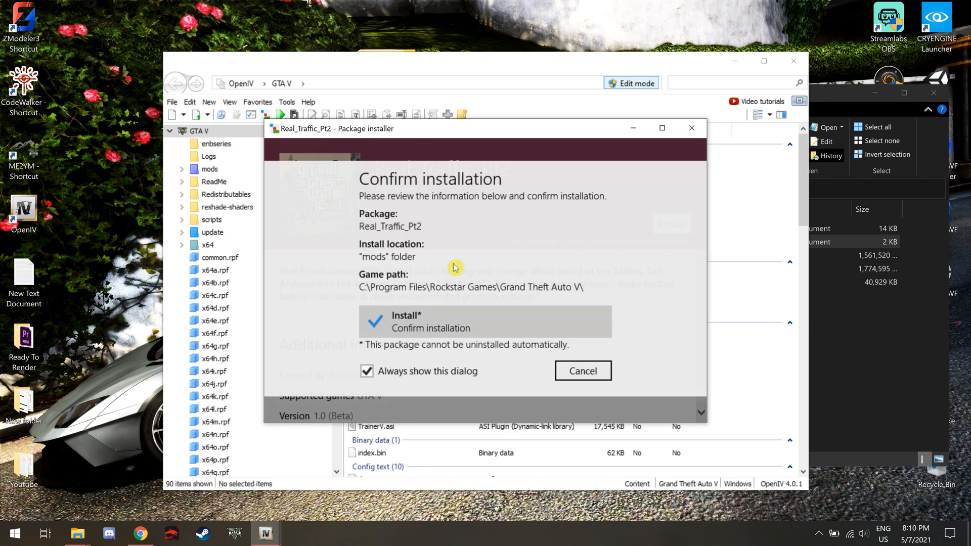
{"action": "left_click", "coordinate": [451, 330]}
Open the CREDITS note, look through the mod authors, their links and vehicle models, then close it and the 3. Real Traffic folder.
{"action": "left_click", "coordinate": [859, 104]}
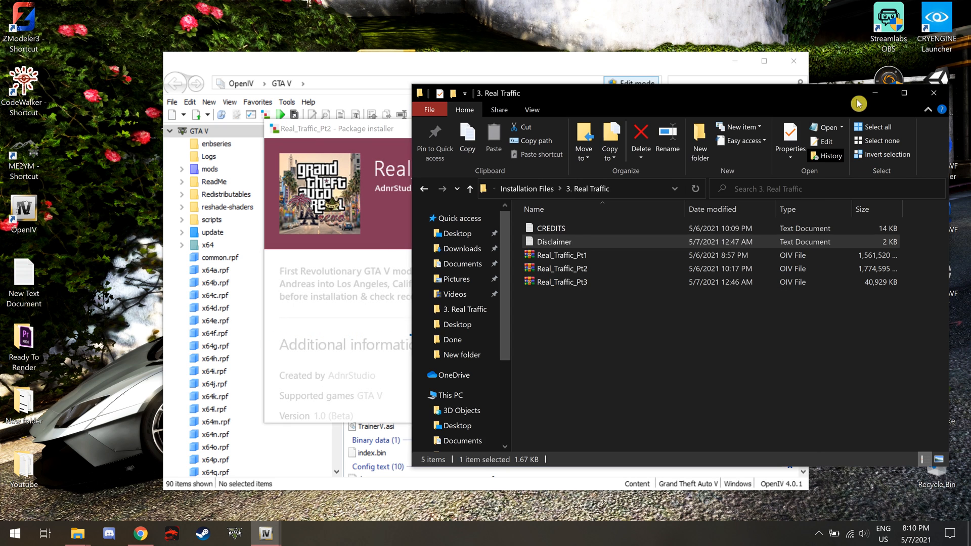
{"action": "double_click", "coordinate": [589, 231]}
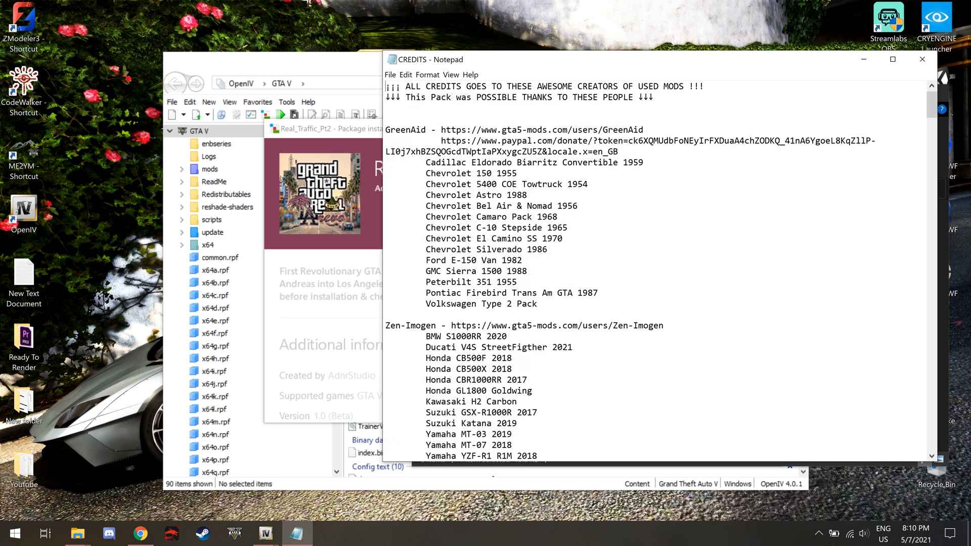
{"action": "left_click_drag", "start_coordinate": [390, 86], "coordinate": [657, 107]}
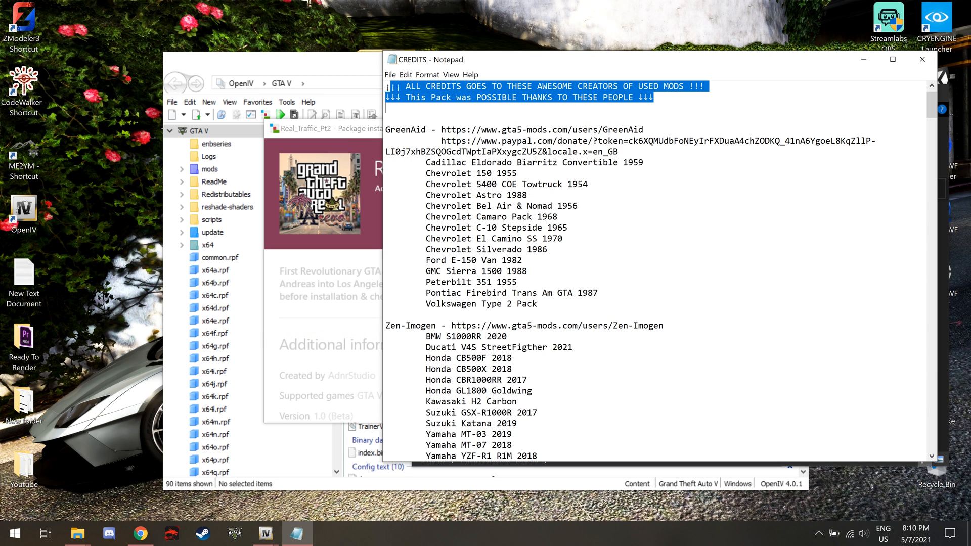
{"action": "left_click_drag", "start_coordinate": [934, 113], "coordinate": [935, 275]}
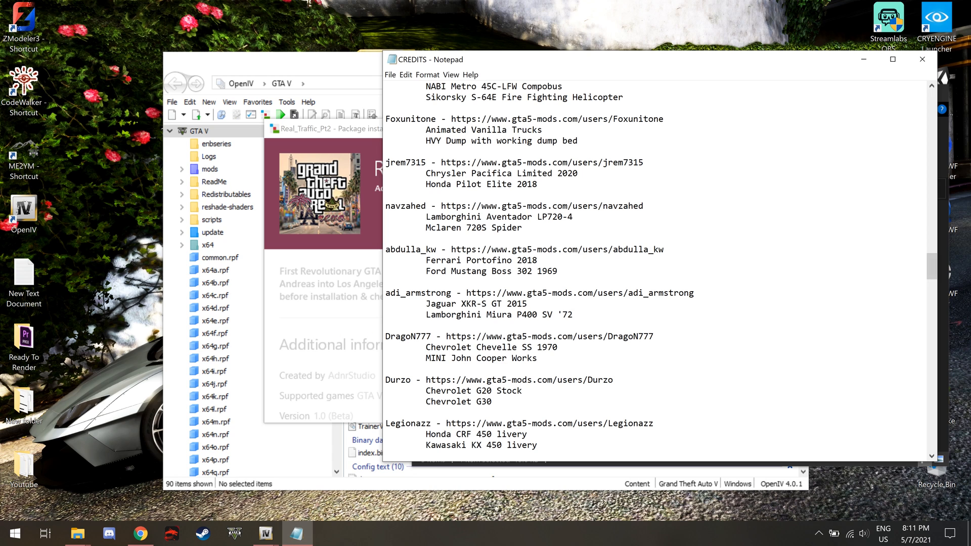
{"action": "left_click_drag", "start_coordinate": [440, 163], "coordinate": [593, 162]}
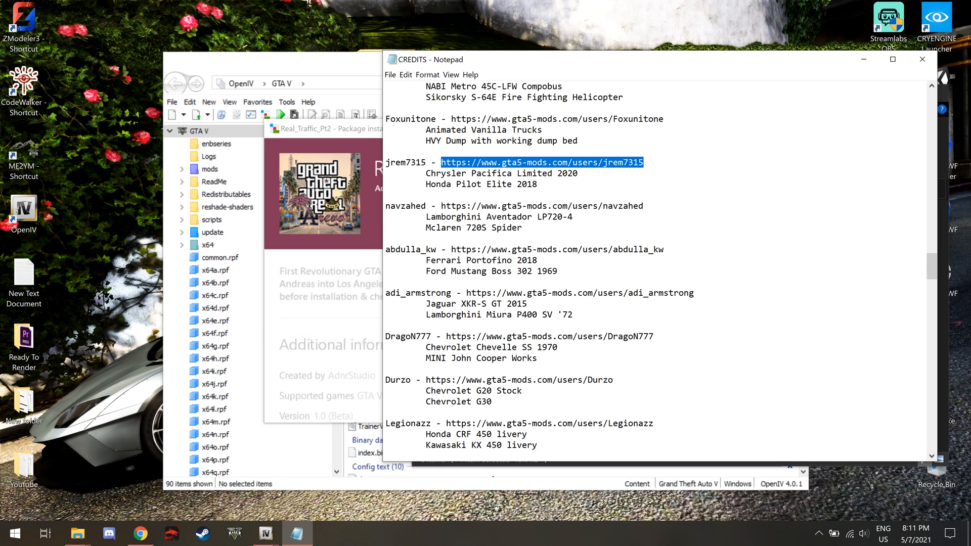
{"action": "left_click_drag", "start_coordinate": [497, 173], "coordinate": [506, 184]}
{"action": "left_click_drag", "start_coordinate": [935, 269], "coordinate": [929, 105]}
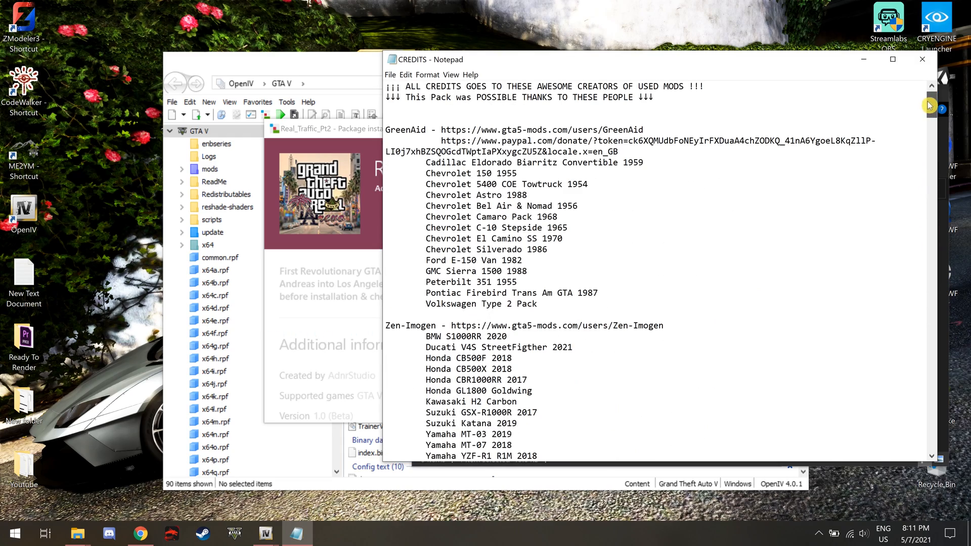
{"action": "left_click", "coordinate": [922, 59]}
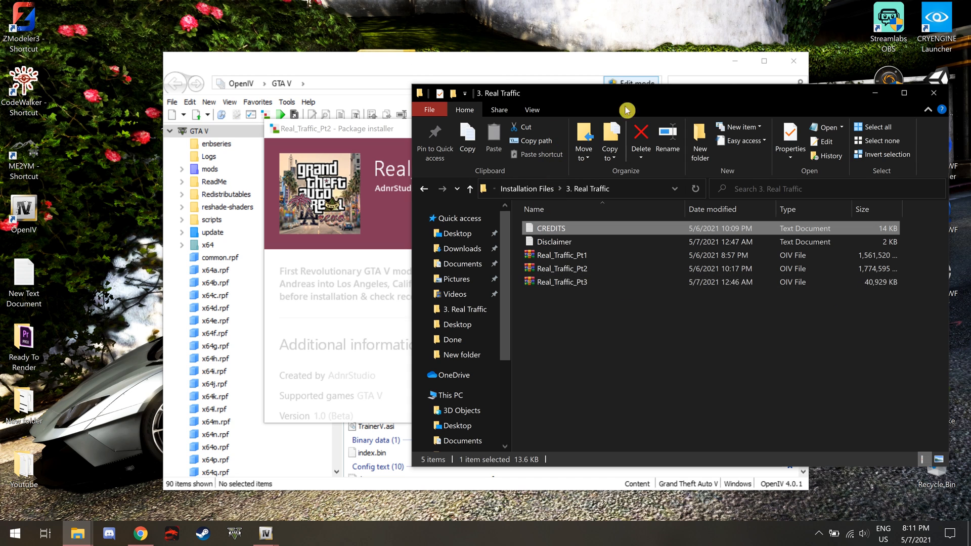
{"action": "left_click", "coordinate": [933, 92]}
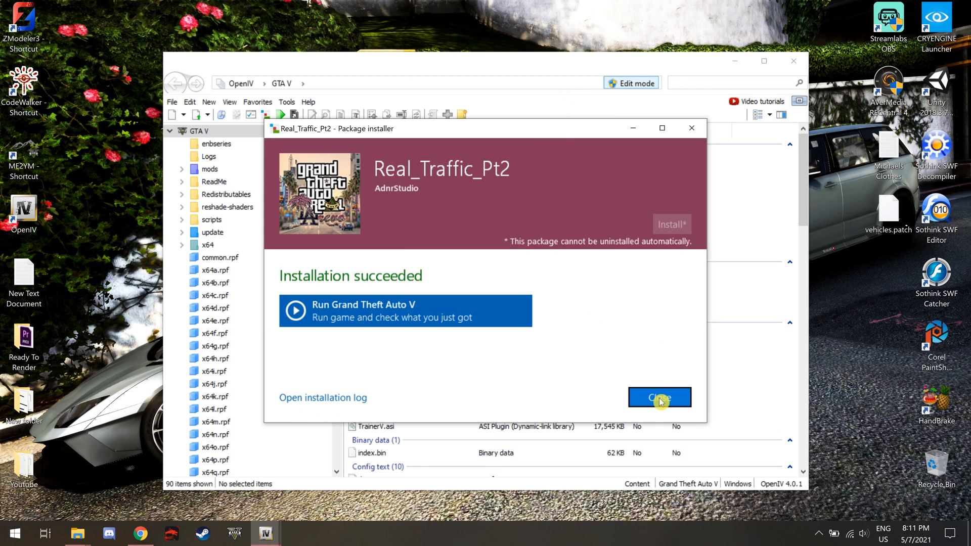
Close the Real_Traffic_Pt2 installer, then install the Real_Traffic_Pt3 package into the "mods" folder and close its installer.
{"action": "left_click", "coordinate": [659, 399]}
{"action": "left_click", "coordinate": [268, 117]}
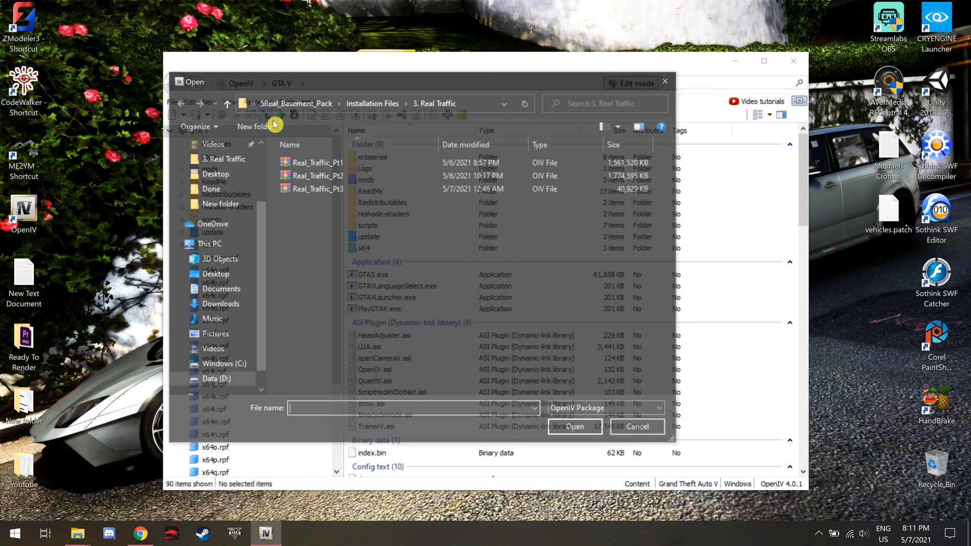
{"action": "double_click", "coordinate": [341, 193]}
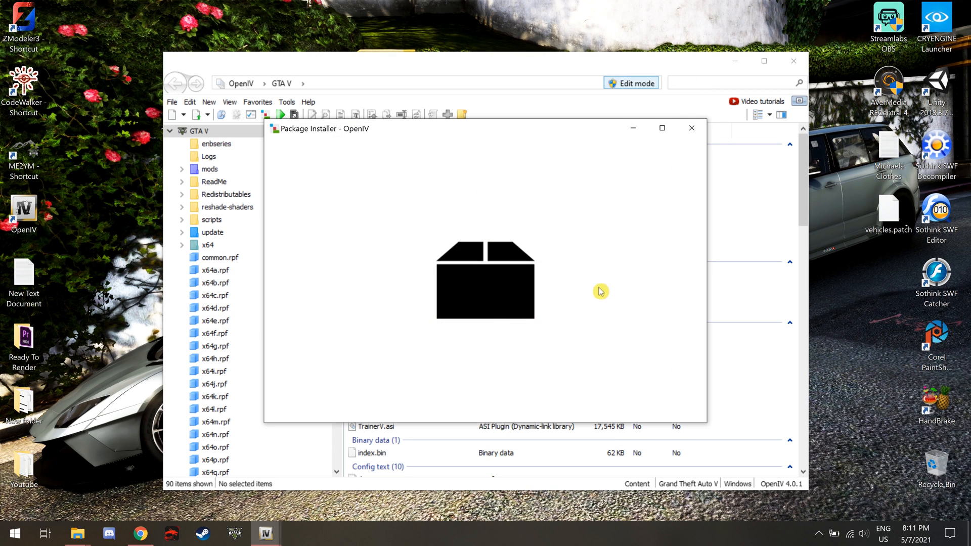
{"action": "left_click", "coordinate": [675, 227]}
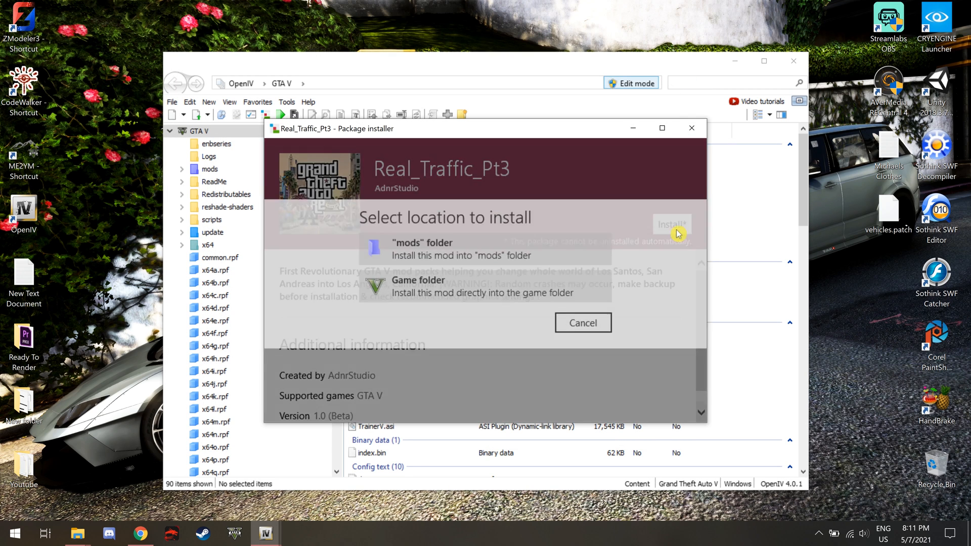
{"action": "left_click", "coordinate": [536, 258]}
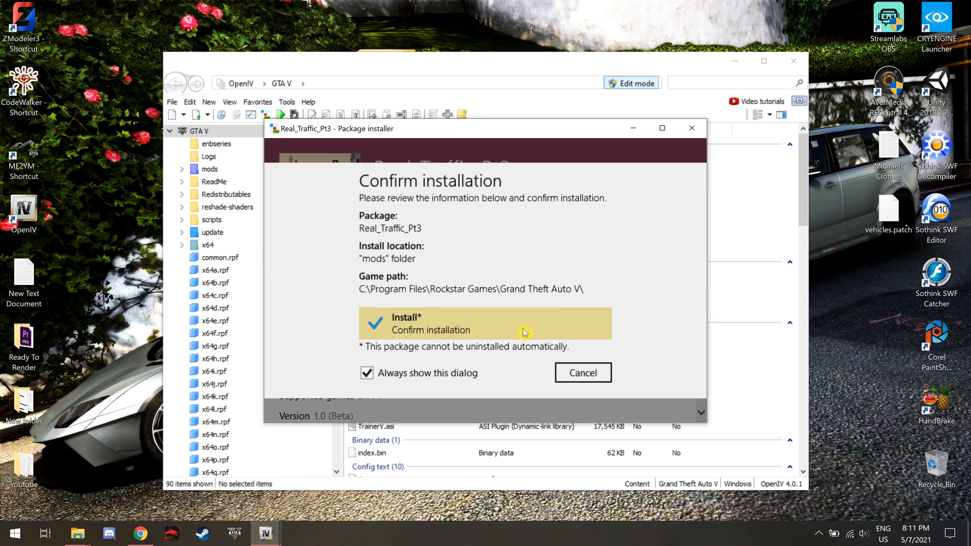
{"action": "left_click", "coordinate": [520, 326]}
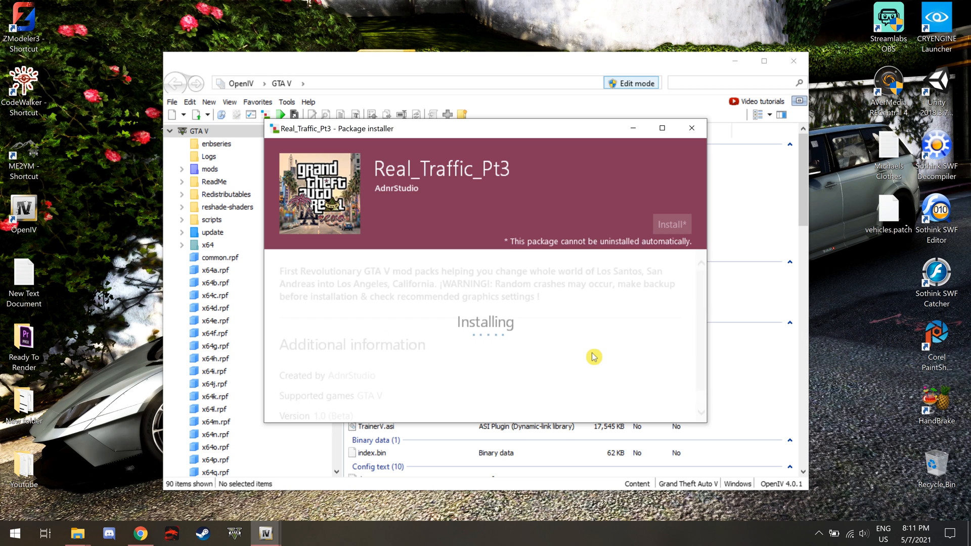
{"action": "left_click", "coordinate": [654, 398]}
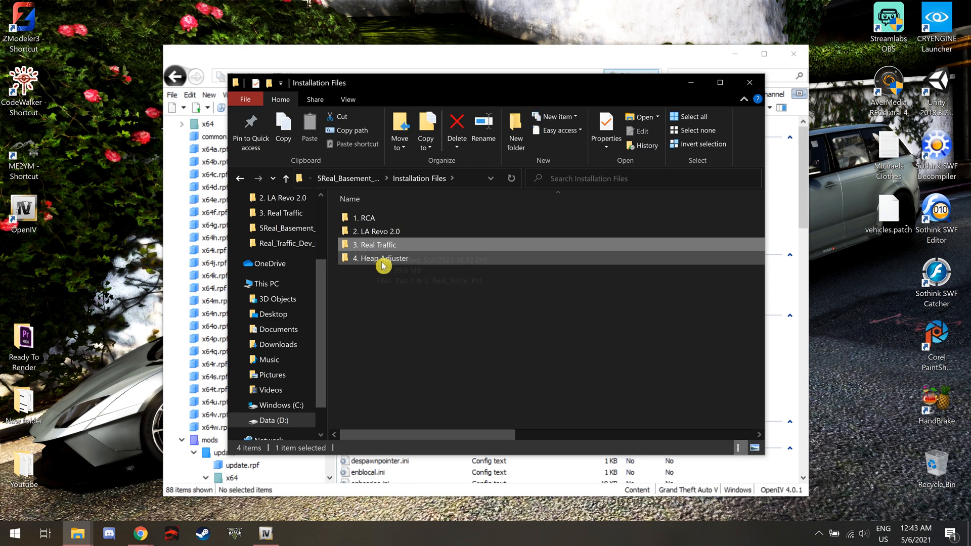
Open the Installation note in the 4. Heap Adjuster folder and read the setup instructions and the download link, highlighting the text.
{"action": "double_click", "coordinate": [382, 259]}
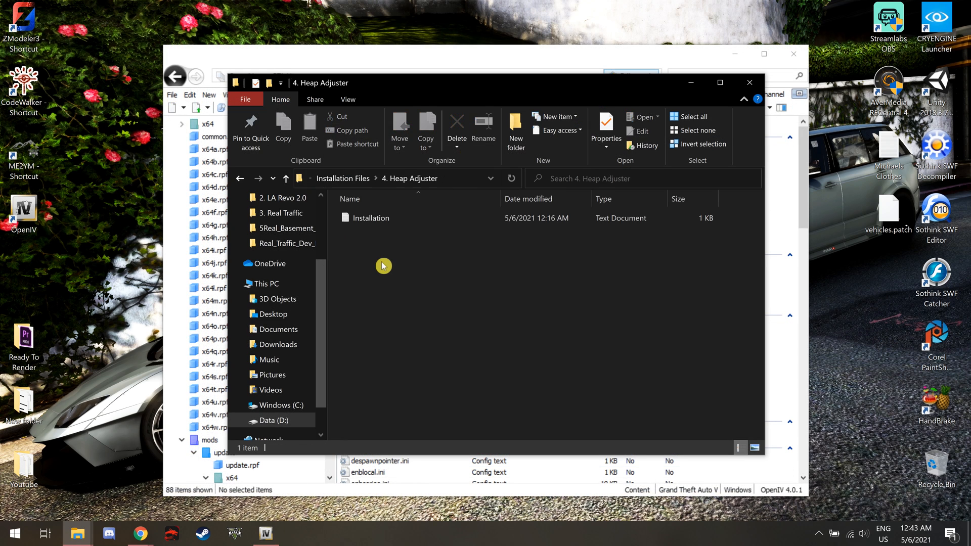
{"action": "double_click", "coordinate": [381, 222]}
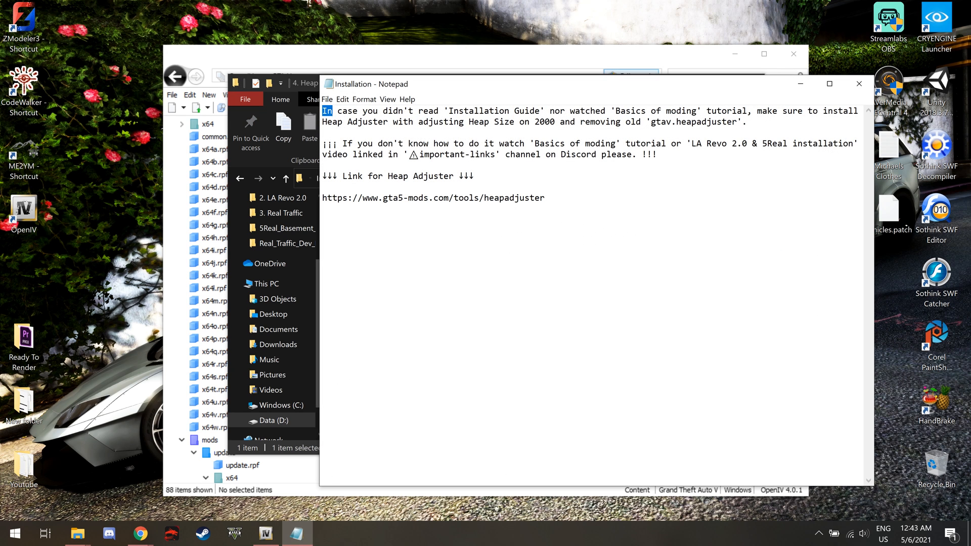
{"action": "key", "text": "shift+Right"}
{"action": "key", "text": "shift+Right"}
{"action": "key", "text": "shift+Right"}
{"action": "key", "text": "shift+Right"}
{"action": "key", "text": "shift+Right"}
{"action": "key", "text": "shift+Right"}
{"action": "key", "text": "shift+Right"}
{"action": "key", "text": "shift+Right"}
{"action": "key", "text": "shift+Right"}
{"action": "key", "text": "shift+Right"}
{"action": "key", "text": "shift+Right"}
{"action": "key", "text": "shift+Right"}
{"action": "key", "text": "shift+Right"}
{"action": "key", "text": "shift+Right"}
{"action": "key", "text": "shift+Right"}
{"action": "key", "text": "shift+Right"}
{"action": "key", "text": "shift+Right"}
{"action": "key", "text": "shift+Right"}
{"action": "key", "text": "shift+Right"}
{"action": "key", "text": "shift+Right"}
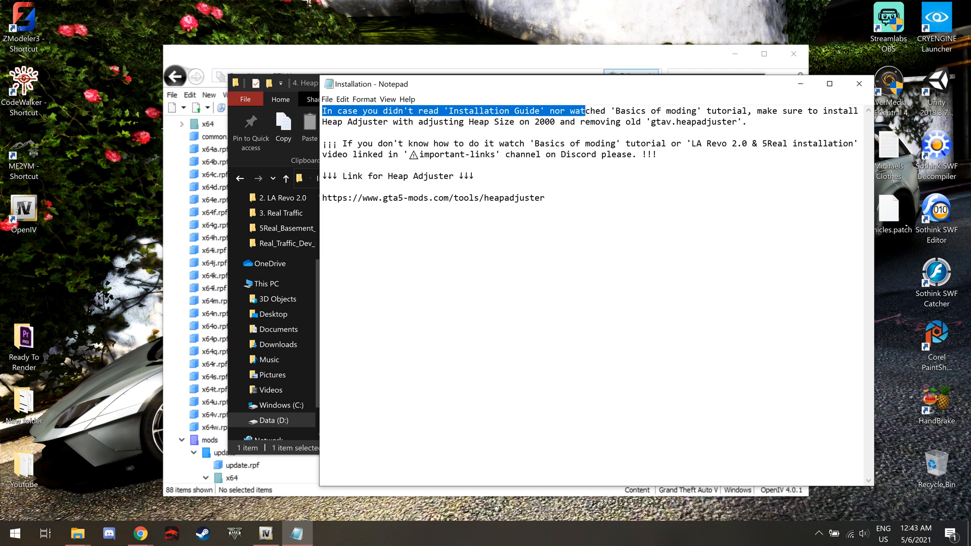
{"action": "key", "text": "shift+Right"}
{"action": "key", "text": "shift+Right"}
{"action": "key", "text": "shift+Right"}
{"action": "key", "text": "shift+Right"}
{"action": "key", "text": "shift+Right"}
{"action": "key", "text": "shift+Right"}
{"action": "key", "text": "shift+Right"}
{"action": "key", "text": "shift+Right"}
{"action": "key", "text": "shift+Right"}
{"action": "key", "text": "shift+Right"}
{"action": "key", "text": "shift+Right"}
{"action": "key", "text": "shift+Right"}
{"action": "key", "text": "shift+Right"}
{"action": "key", "text": "shift+Right"}
{"action": "key", "text": "shift+Right"}
{"action": "key", "text": "shift+Right"}
{"action": "key", "text": "shift+Right"}
{"action": "key", "text": "shift+Right"}
{"action": "key", "text": "shift+Right"}
{"action": "key", "text": "shift+Right"}
{"action": "left_click", "coordinate": [666, 111]}
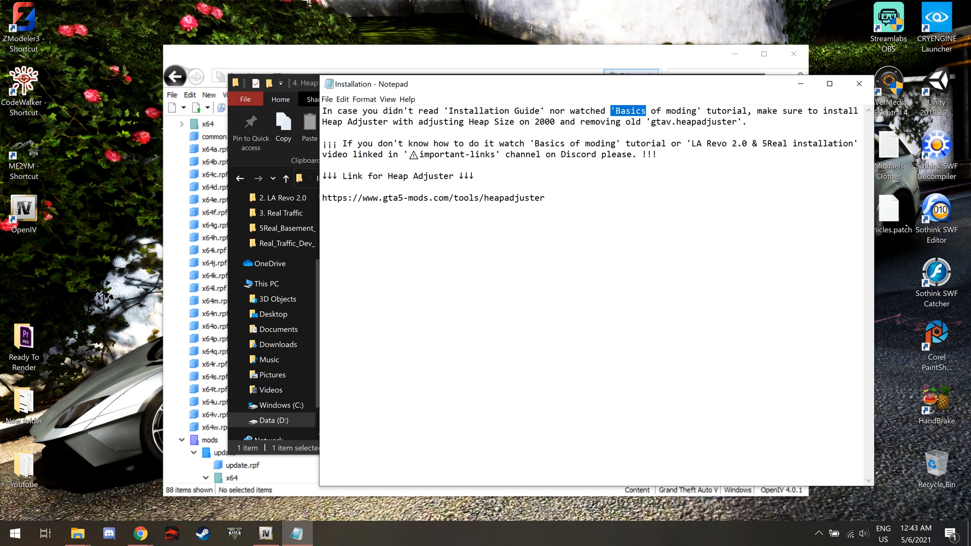
{"action": "left_click_drag", "start_coordinate": [646, 110], "coordinate": [697, 110]}
{"action": "left_click", "coordinate": [757, 111]}
{"action": "left_click_drag", "start_coordinate": [337, 122], "coordinate": [711, 122]}
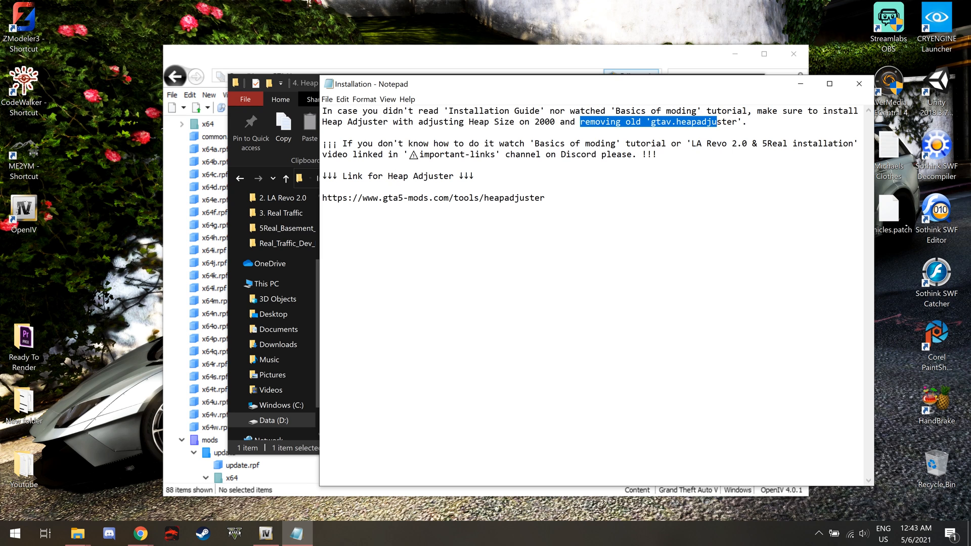
{"action": "left_click_drag", "start_coordinate": [546, 198], "coordinate": [322, 198]}
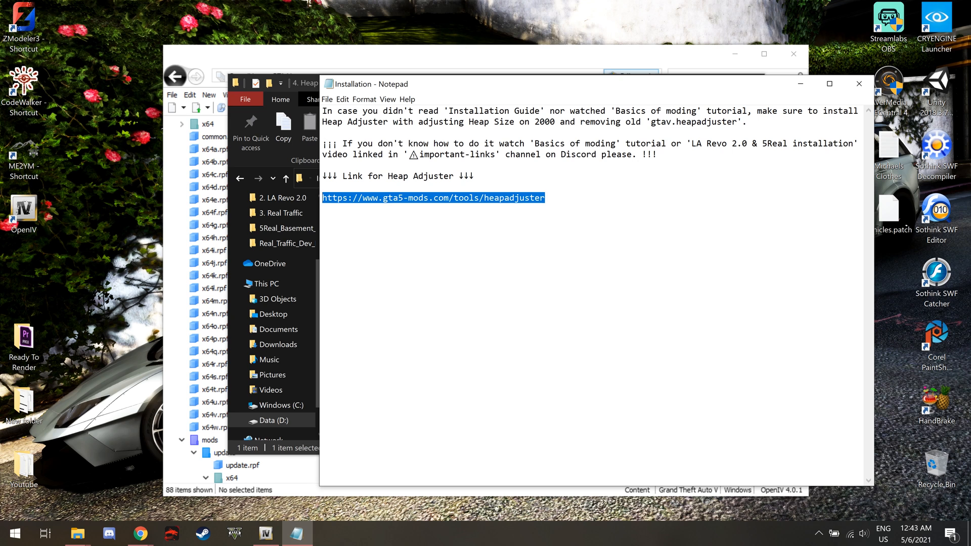
Switch to Chrome and download HeapAdjuster 1.0 from its GTA5-Mods page.
{"action": "left_click", "coordinate": [141, 533]}
{"action": "left_click", "coordinate": [205, 478]}
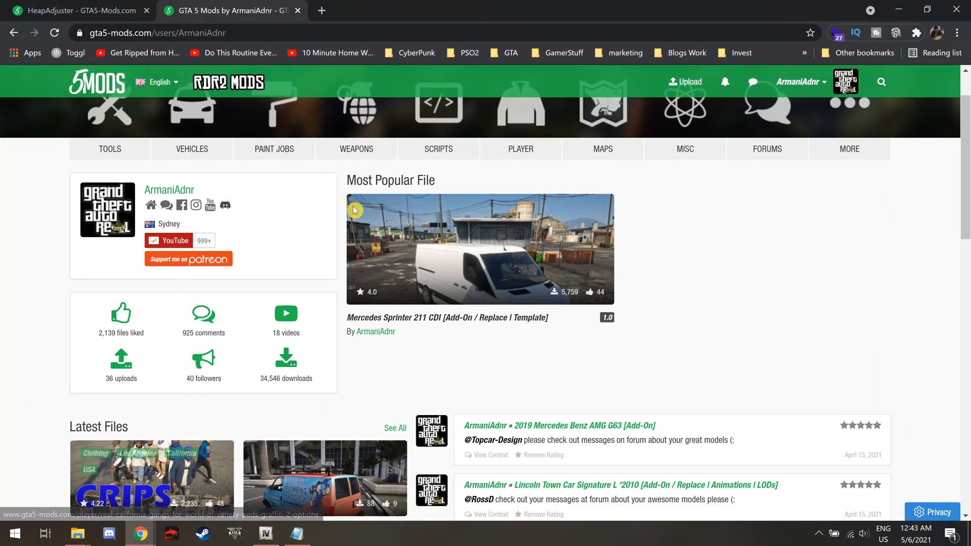
{"action": "left_click", "coordinate": [131, 18]}
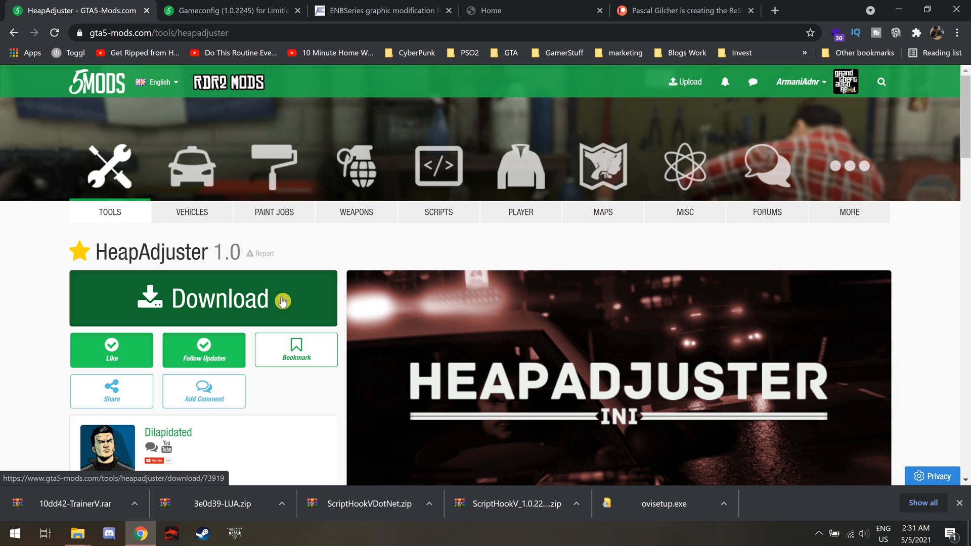
{"action": "left_click", "coordinate": [282, 298]}
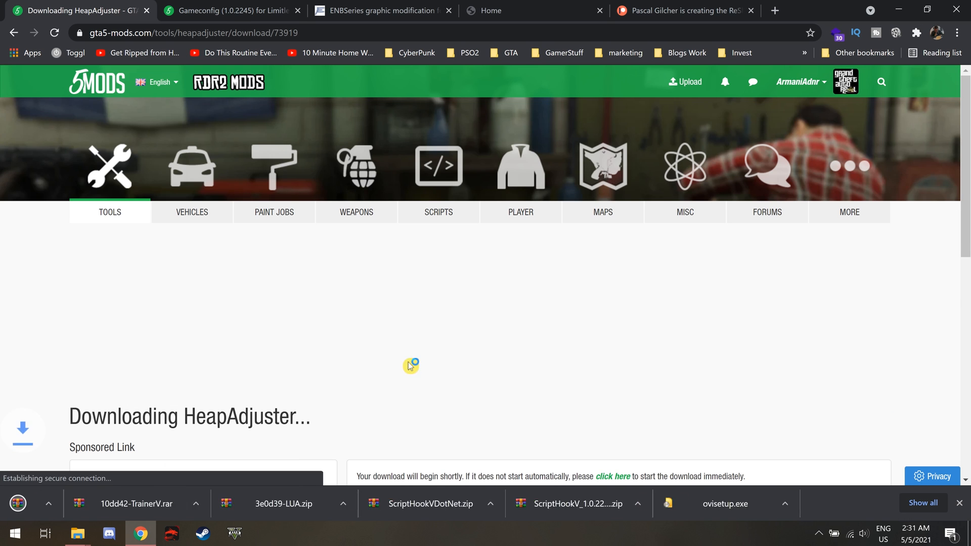
Locate the downloaded 225d5d-HeapAdjuster-ini archive in Downloads, extract it to its own folder and open that folder.
{"action": "left_click", "coordinate": [134, 503]}
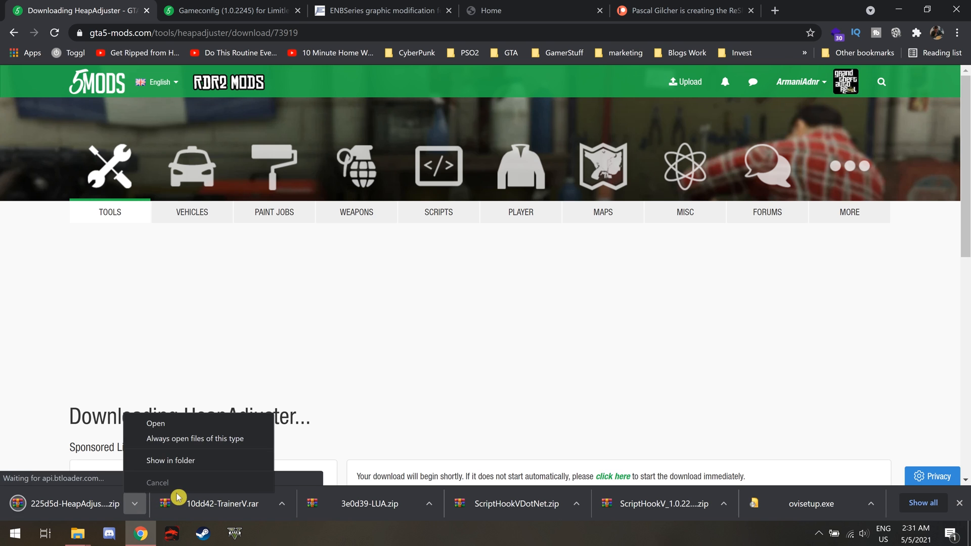
{"action": "left_click", "coordinate": [185, 471]}
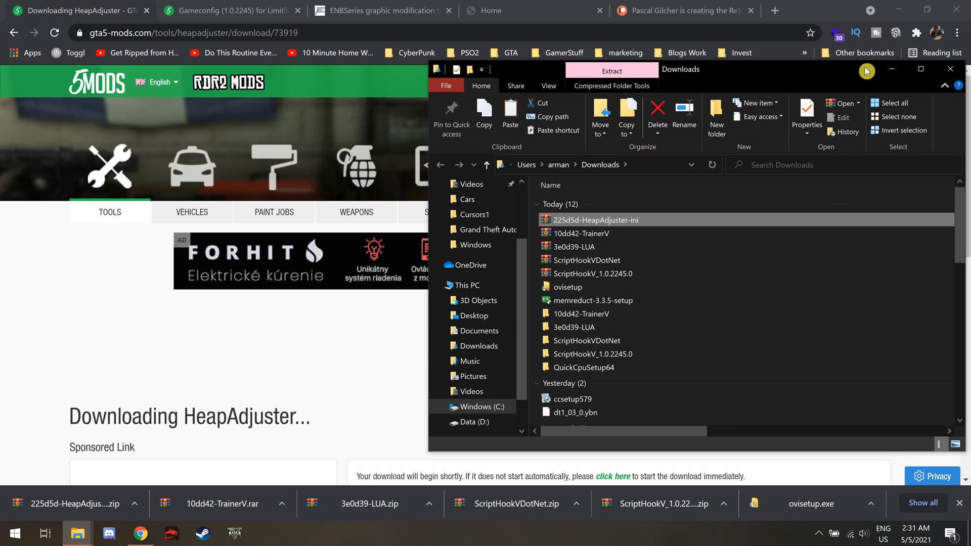
{"action": "left_click", "coordinate": [905, 14]}
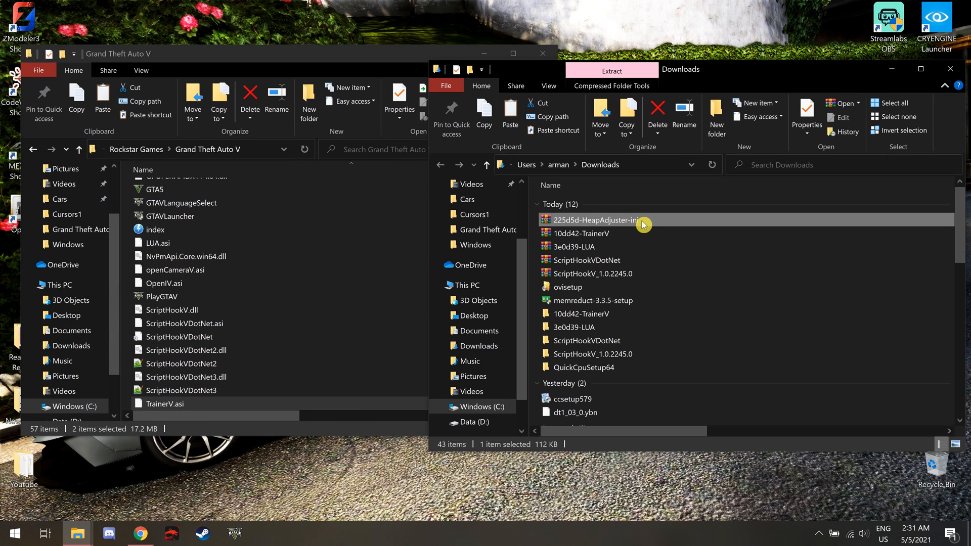
{"action": "right_click", "coordinate": [644, 224]}
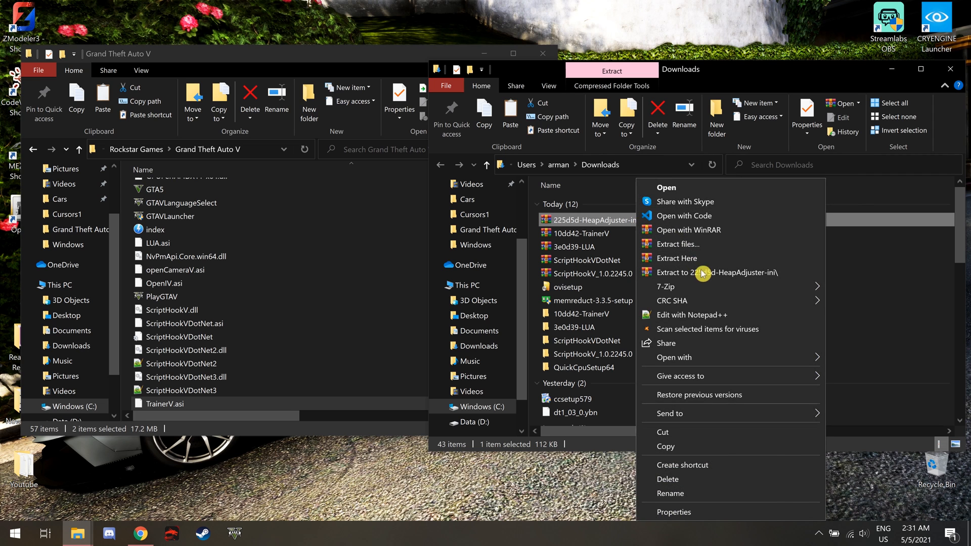
{"action": "left_click", "coordinate": [704, 276]}
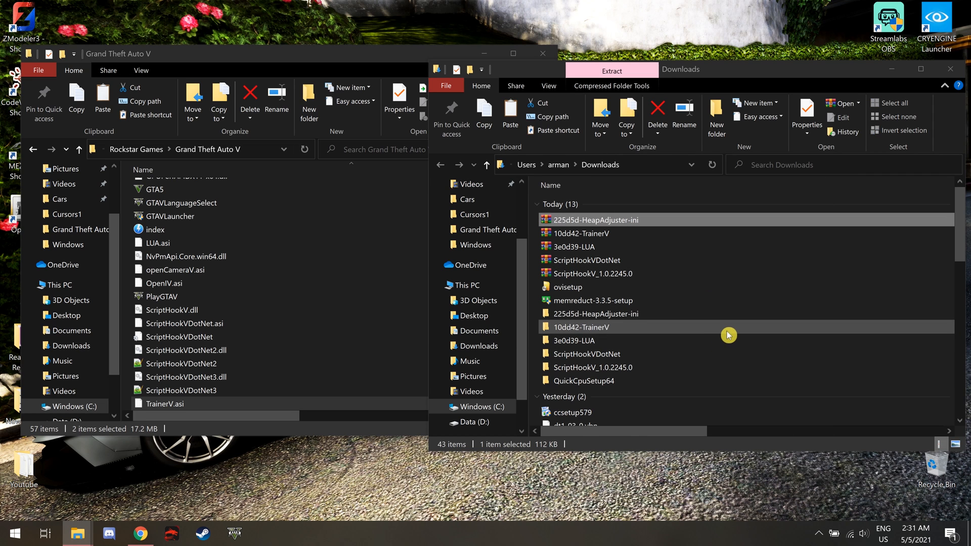
{"action": "double_click", "coordinate": [650, 320]}
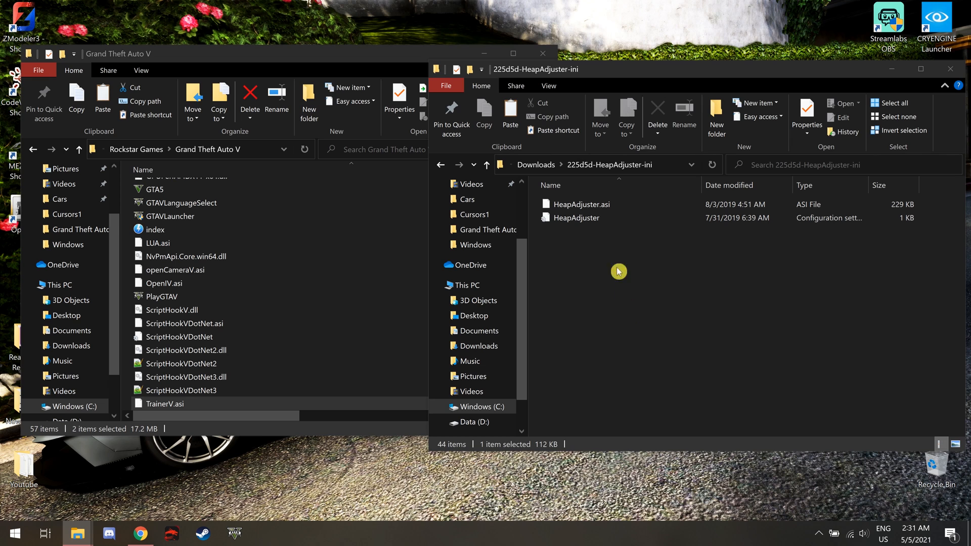
Copy HeapAdjuster.asi and the HeapAdjuster configuration file from the extracted folder into the Grand Theft Auto V folder.
{"action": "left_click_drag", "start_coordinate": [602, 243], "coordinate": [622, 208]}
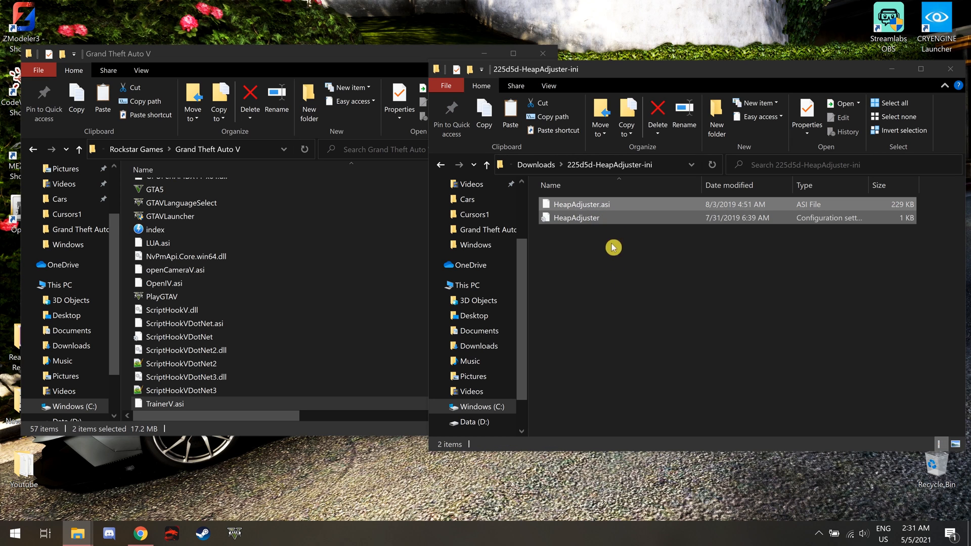
{"action": "right_click", "coordinate": [604, 213]}
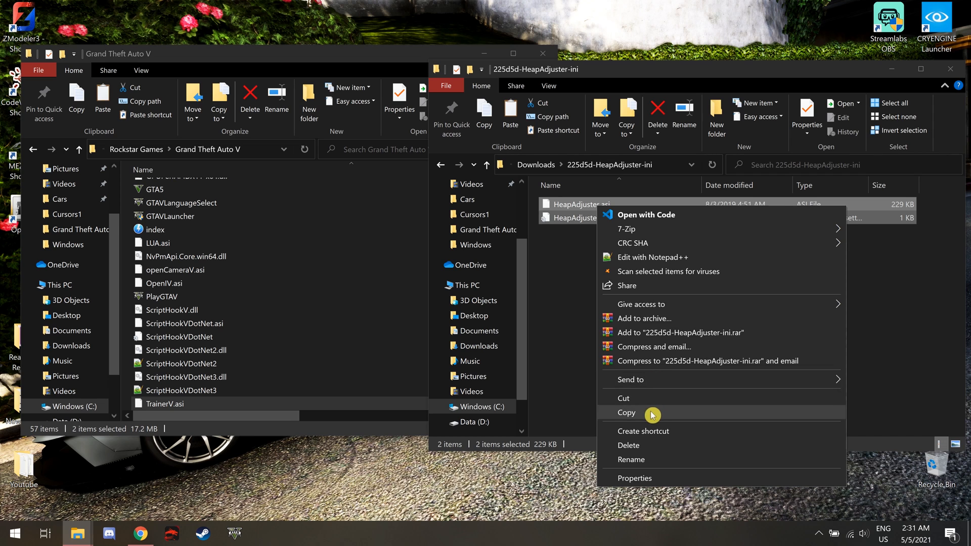
{"action": "left_click", "coordinate": [627, 412]}
{"action": "left_click", "coordinate": [295, 57]}
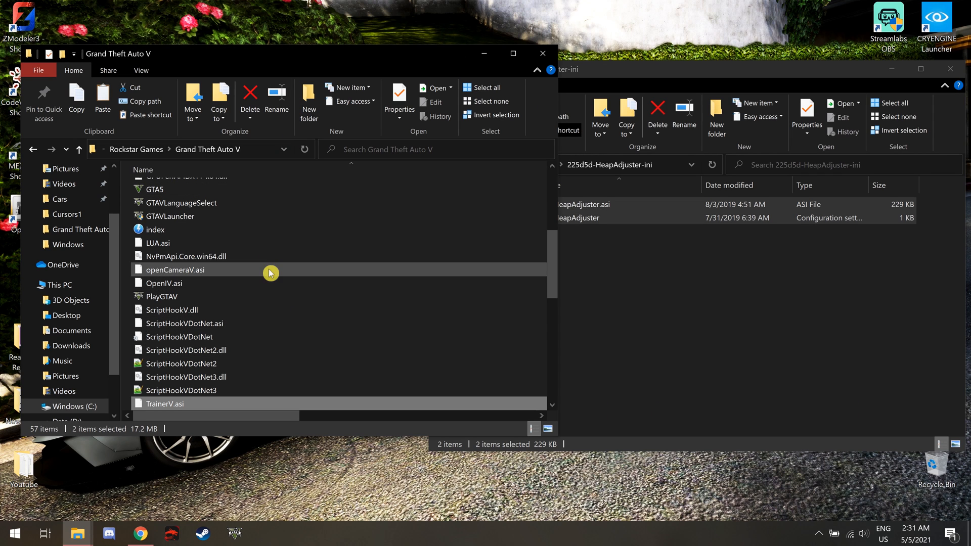
{"action": "right_click", "coordinate": [268, 332]}
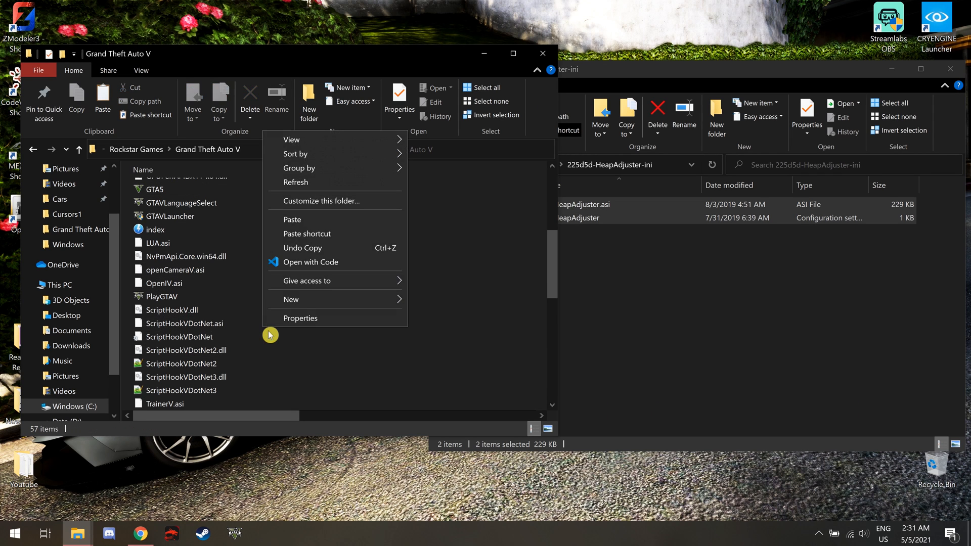
{"action": "left_click", "coordinate": [320, 222]}
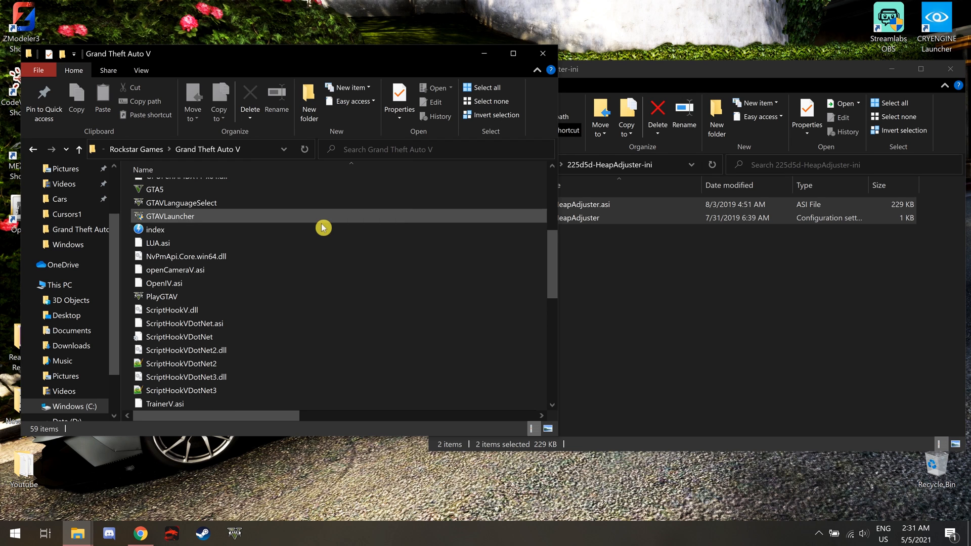
{"action": "left_click", "coordinate": [246, 230]}
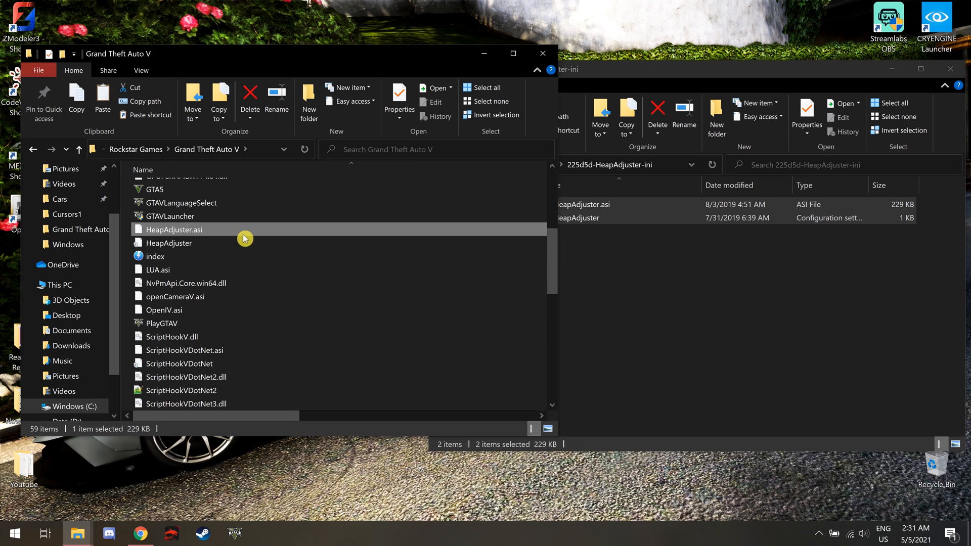
Open the HeapAdjuster configuration file in the Grand Theft Auto V folder, set HEAP_SIZE to 2000, then save and close it.
{"action": "left_click", "coordinate": [197, 248]}
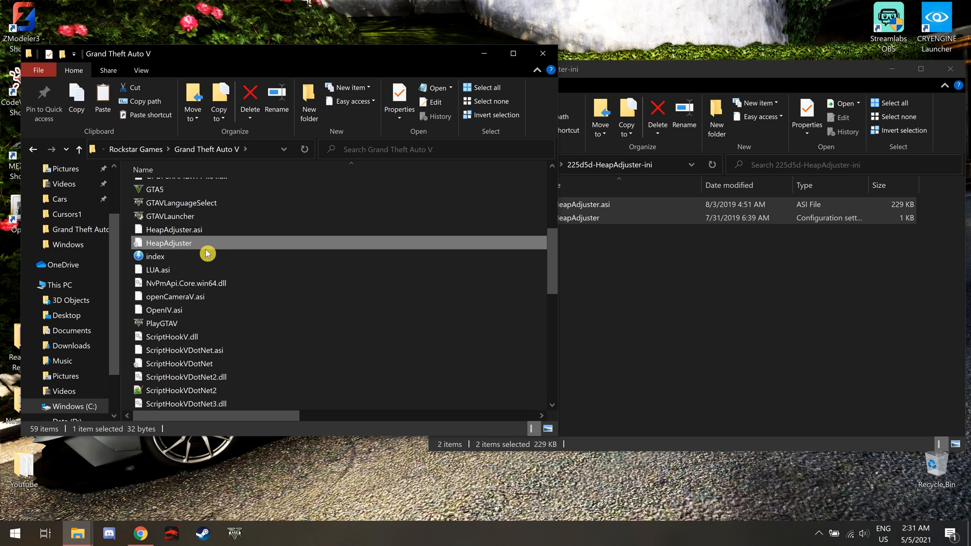
{"action": "double_click", "coordinate": [207, 253]}
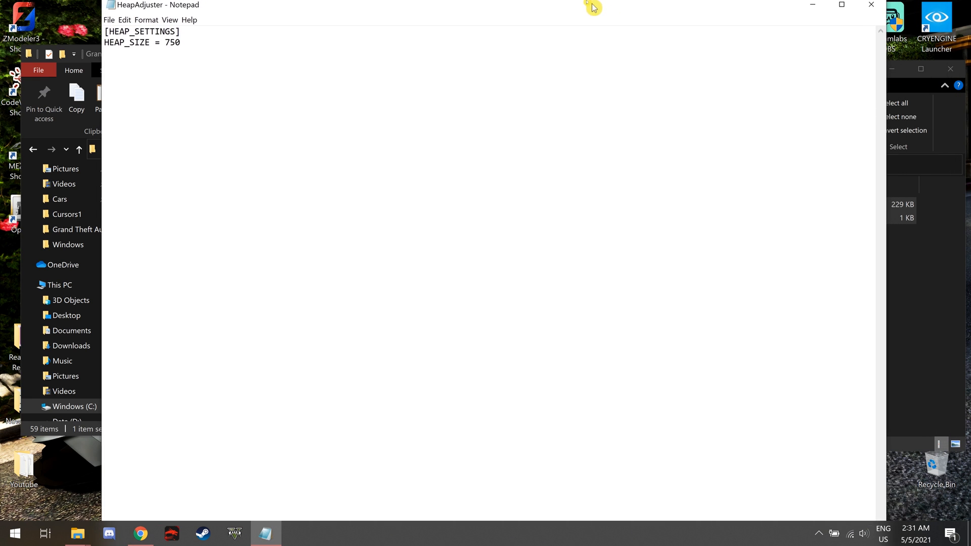
{"action": "left_click_drag", "start_coordinate": [593, 7], "coordinate": [587, 95]}
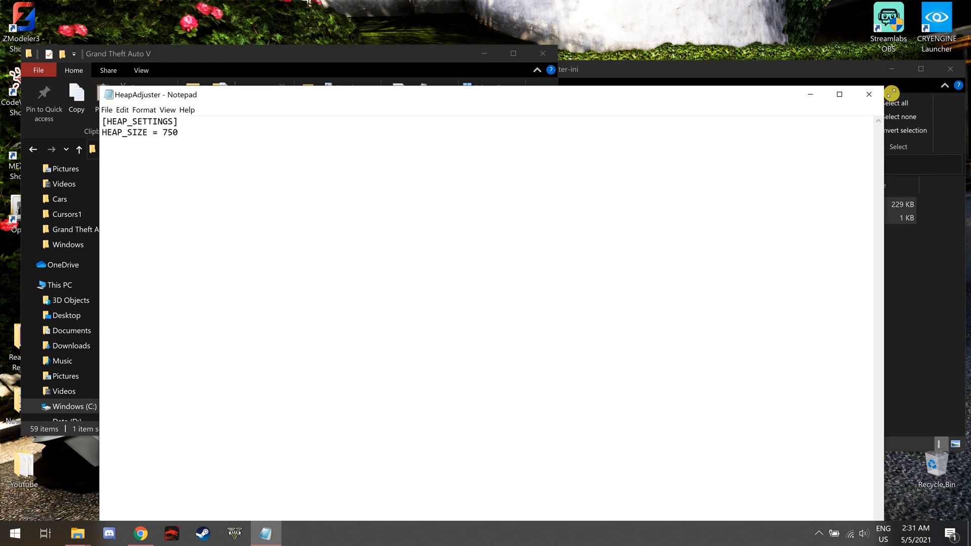
{"action": "left_click_drag", "start_coordinate": [883, 86], "coordinate": [699, 268]}
{"action": "left_click_drag", "start_coordinate": [528, 271], "coordinate": [670, 96]}
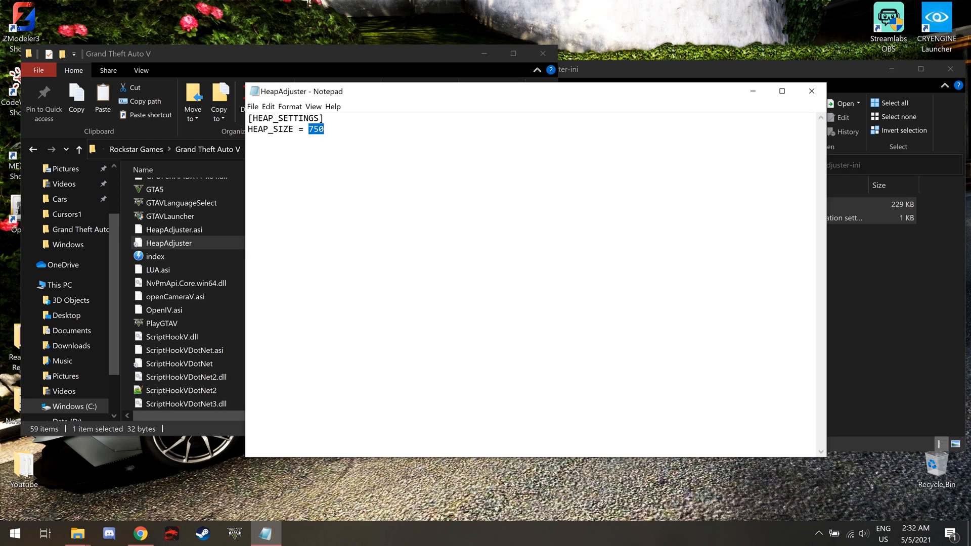
{"action": "type", "text": "2000"}
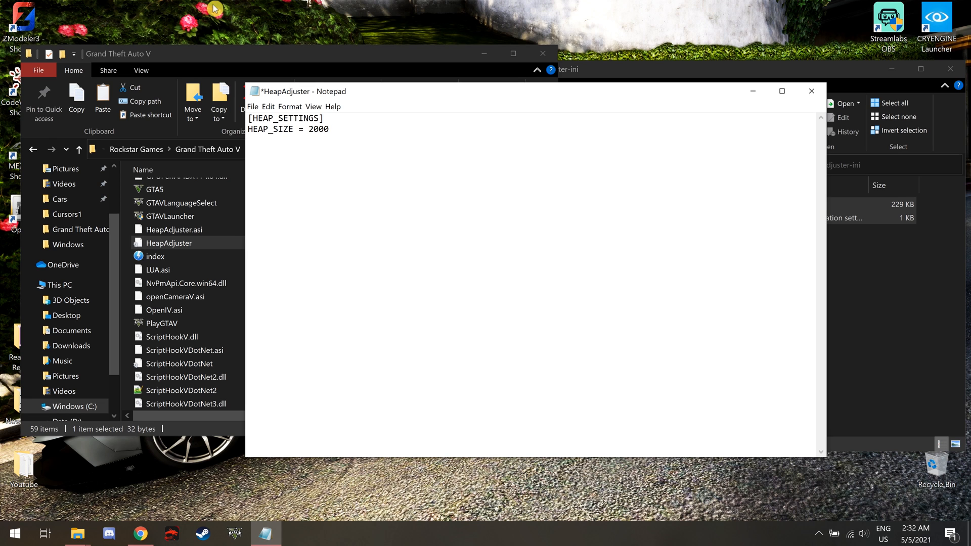
{"action": "left_click", "coordinate": [253, 107]}
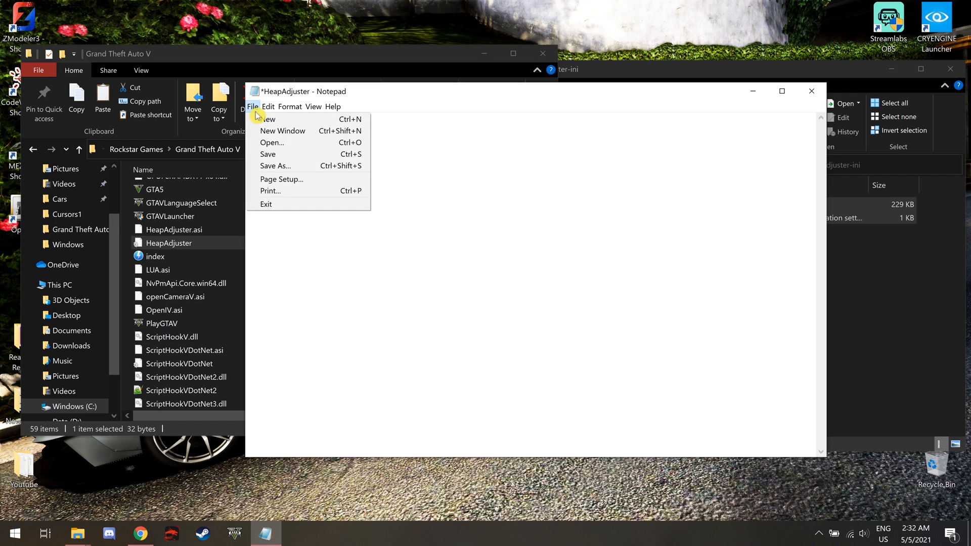
{"action": "left_click", "coordinate": [268, 153]}
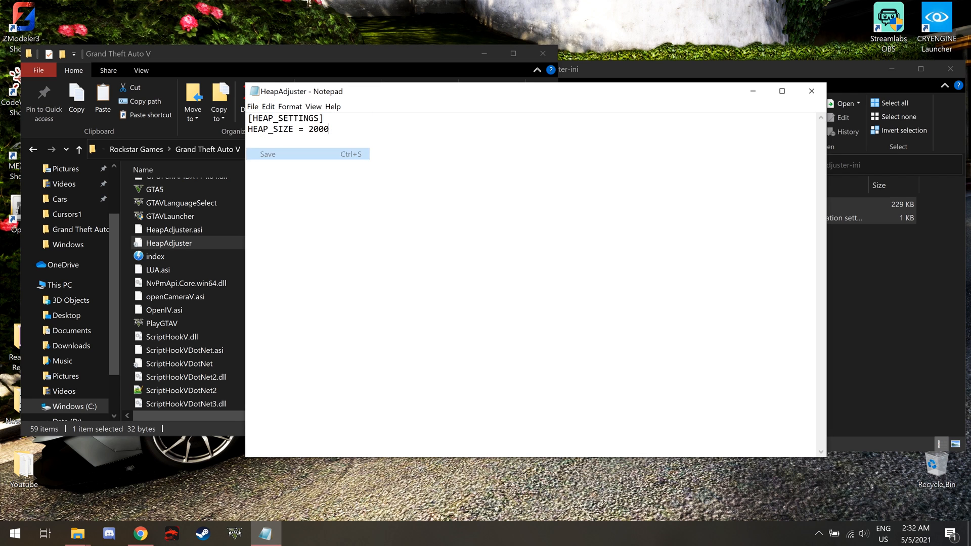
{"action": "left_click", "coordinate": [811, 91]}
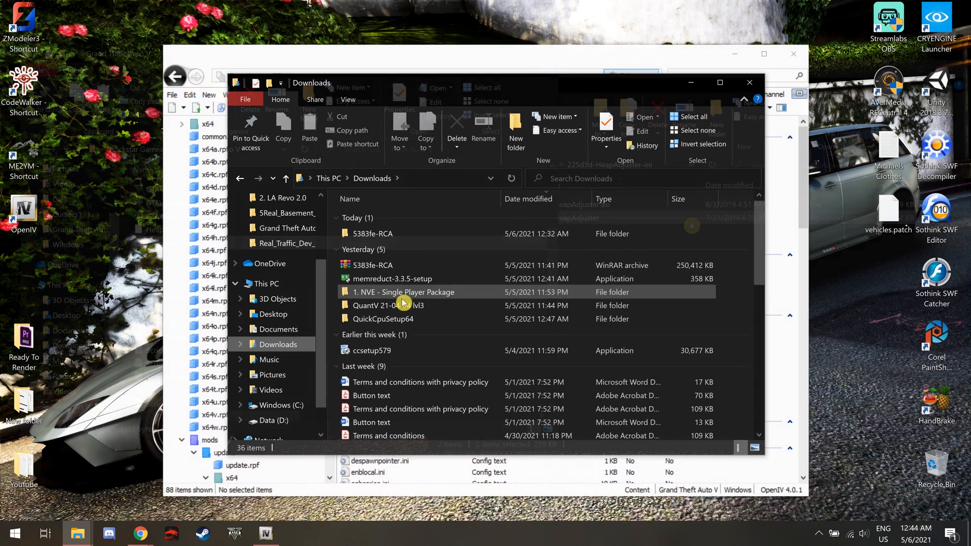
Check the Main Files (Required) folder of 1. NVE - Single Player Package against the ASI plugins in OpenIV's GTA V folder, closing both windows.
{"action": "double_click", "coordinate": [402, 295]}
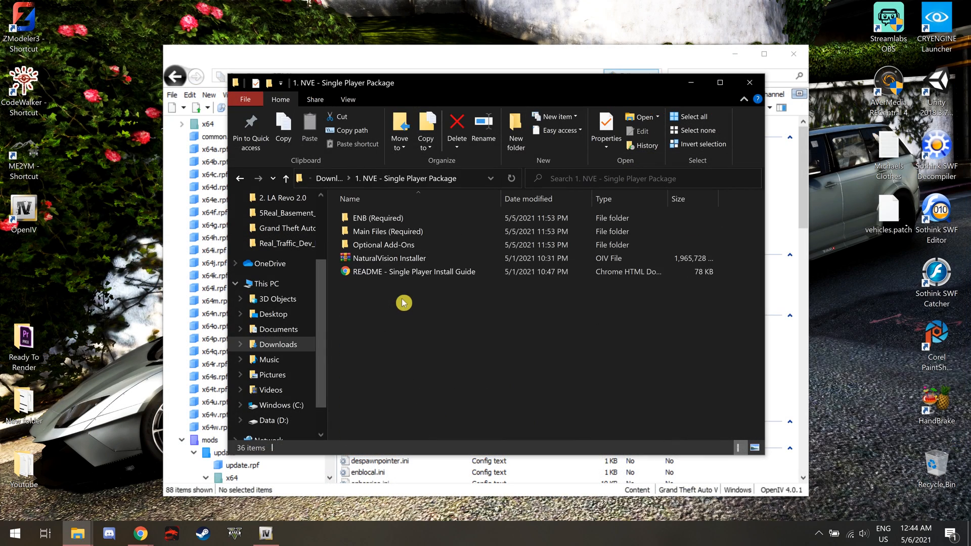
{"action": "double_click", "coordinate": [405, 234]}
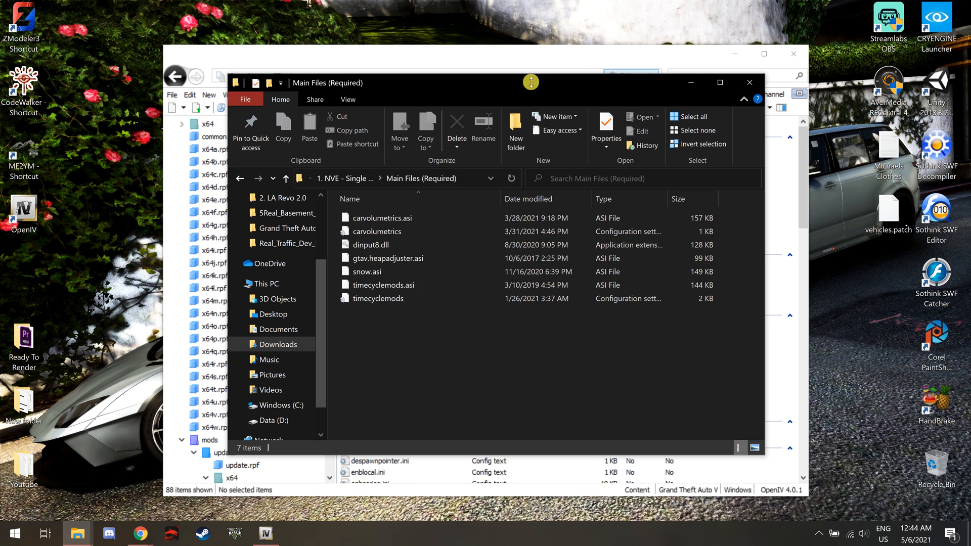
{"action": "left_click", "coordinate": [742, 84]}
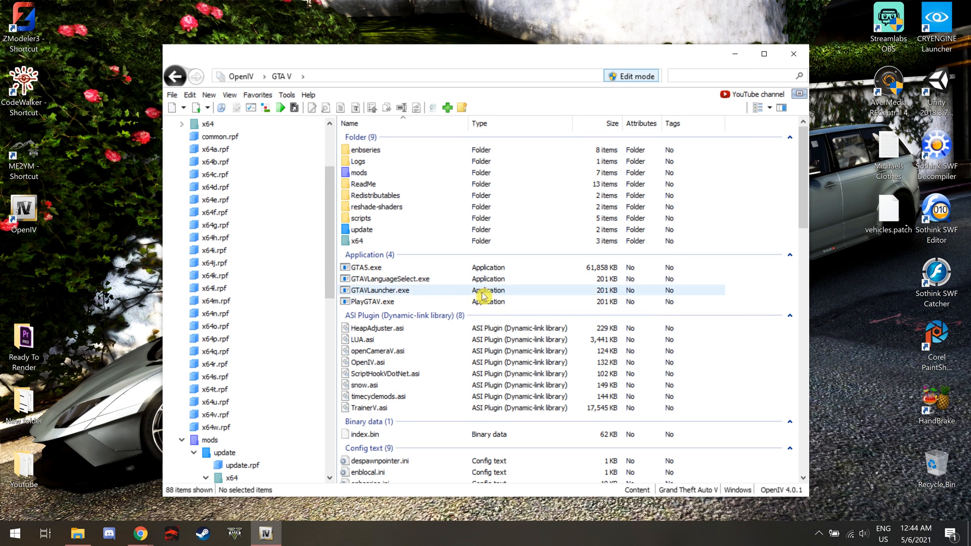
{"action": "scroll", "coordinate": [506, 312], "scroll_direction": "down", "scroll_amount": 1}
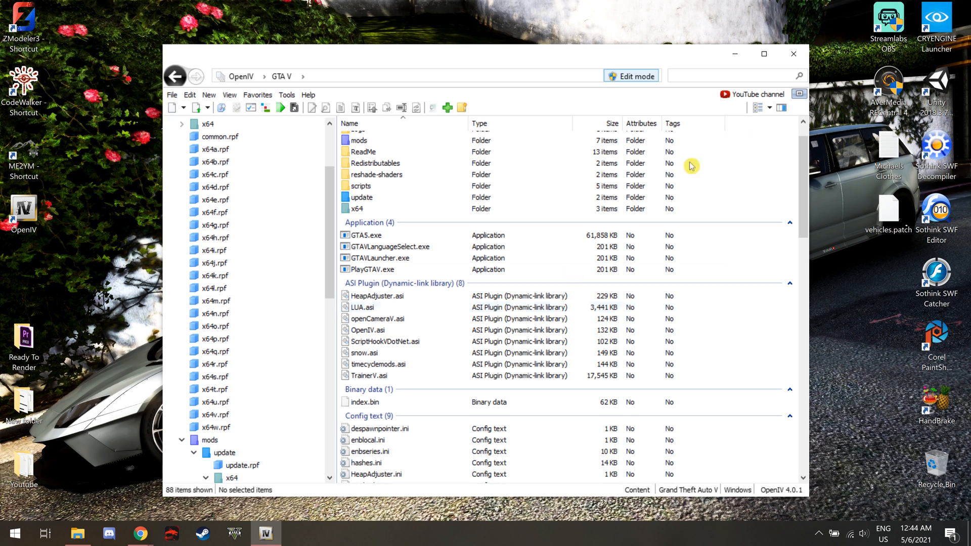
{"action": "left_click", "coordinate": [797, 59]}
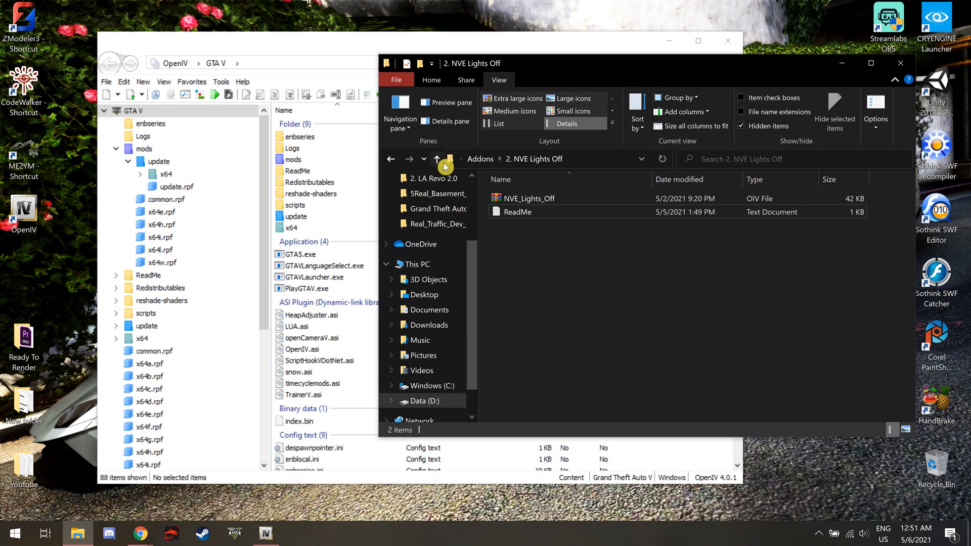
Open the Explanation note in the 3. Surveying the Score Fix addon folder, read it while highlighting the text, and close it.
{"action": "left_click", "coordinate": [442, 162]}
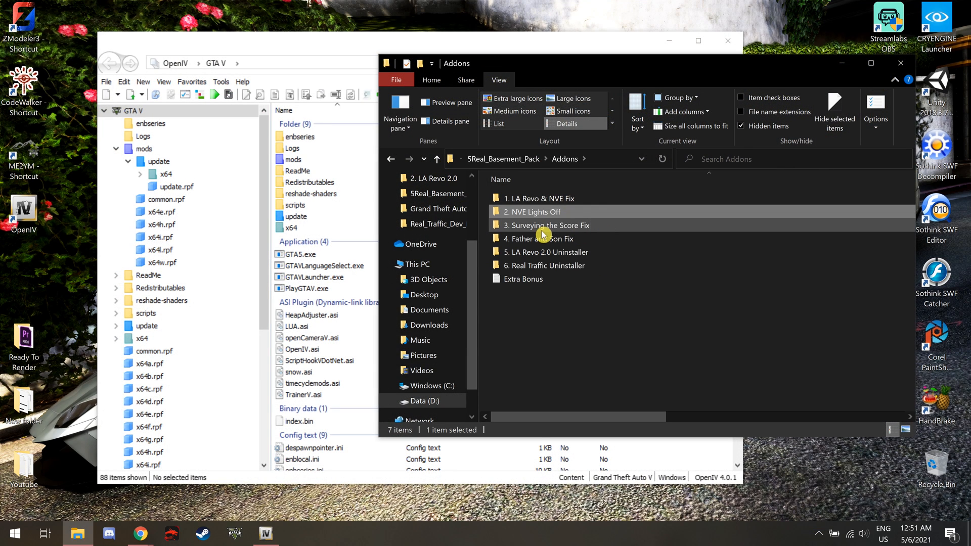
{"action": "double_click", "coordinate": [543, 227]}
{"action": "double_click", "coordinate": [539, 236]}
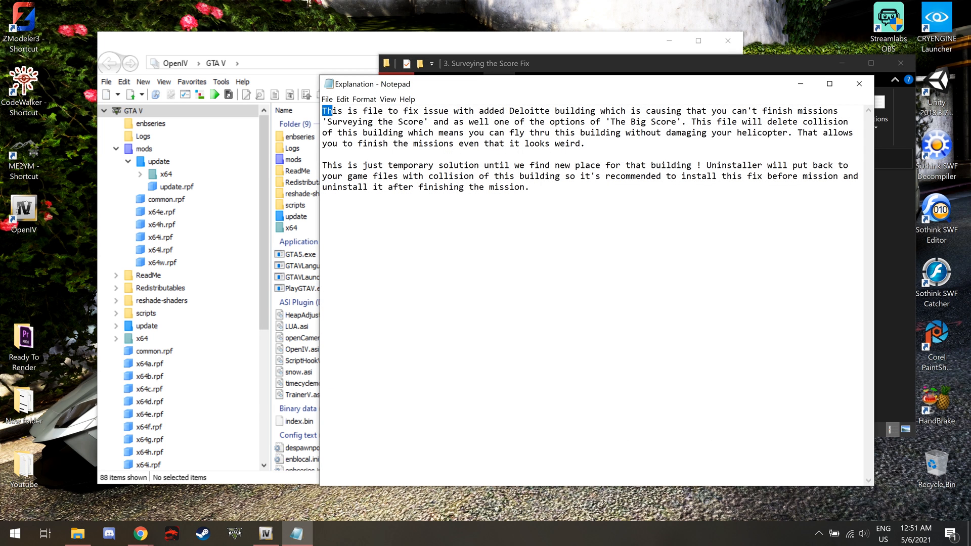
{"action": "key", "text": "shift+Right"}
{"action": "key", "text": "shift+Right"}
{"action": "key", "text": "shift+Right"}
{"action": "key", "text": "shift+Right"}
{"action": "key", "text": "shift+Right"}
{"action": "key", "text": "shift+Right"}
{"action": "key", "text": "shift+Right"}
{"action": "key", "text": "shift+Right"}
{"action": "key", "text": "shift+Right"}
{"action": "key", "text": "shift+Right"}
{"action": "key", "text": "shift+Right"}
{"action": "key", "text": "shift+Right"}
{"action": "key", "text": "shift+Right"}
{"action": "key", "text": "shift+Right"}
{"action": "key", "text": "shift+Right"}
{"action": "key", "text": "shift+Right"}
{"action": "key", "text": "shift+Right"}
{"action": "key", "text": "shift+Right"}
{"action": "key", "text": "shift+Right"}
{"action": "key", "text": "shift+Right"}
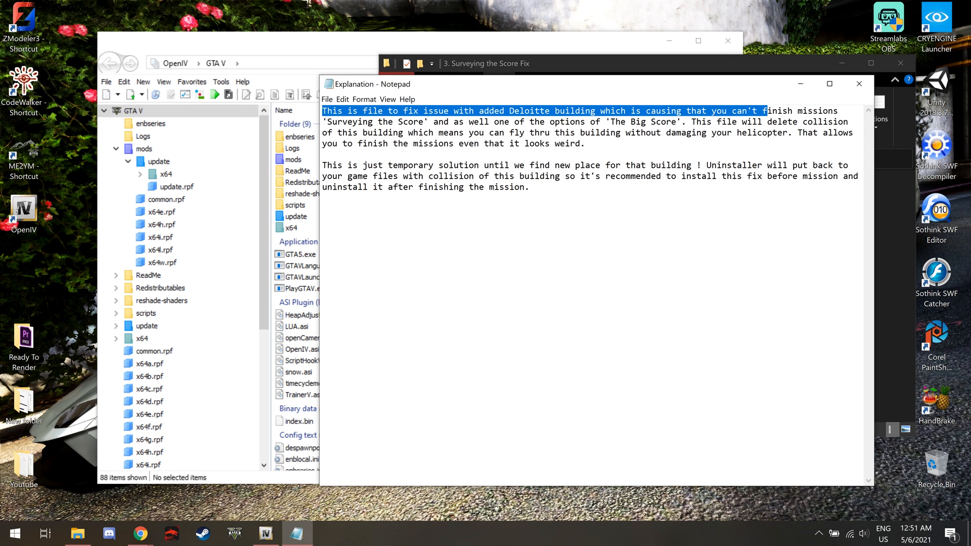
{"action": "key", "text": "shift+Down"}
{"action": "key", "text": "shift+Down"}
{"action": "key", "text": "shift+Down"}
{"action": "key", "text": "shift+Down"}
{"action": "key", "text": "shift+Down"}
{"action": "key", "text": "shift+Down"}
{"action": "key", "text": "shift+Down"}
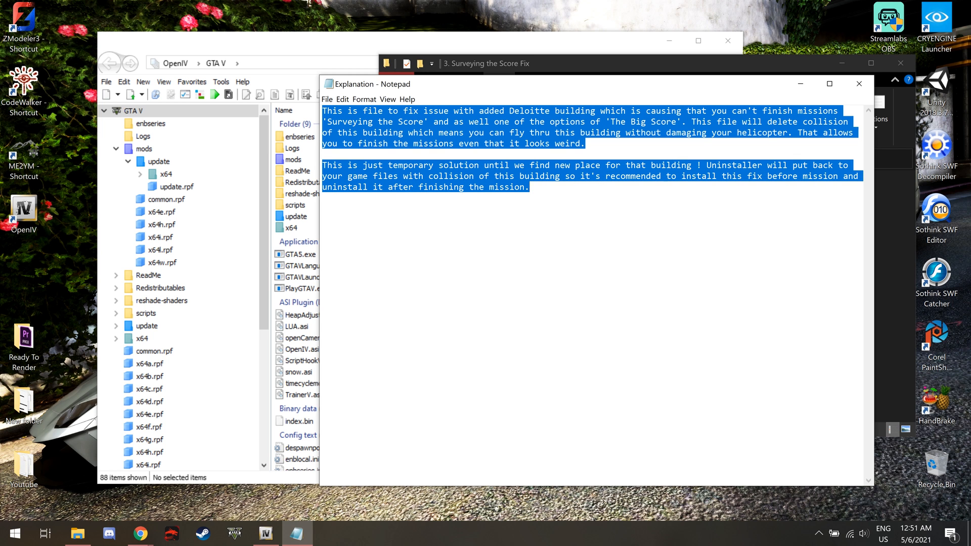
{"action": "left_click", "coordinate": [858, 84]}
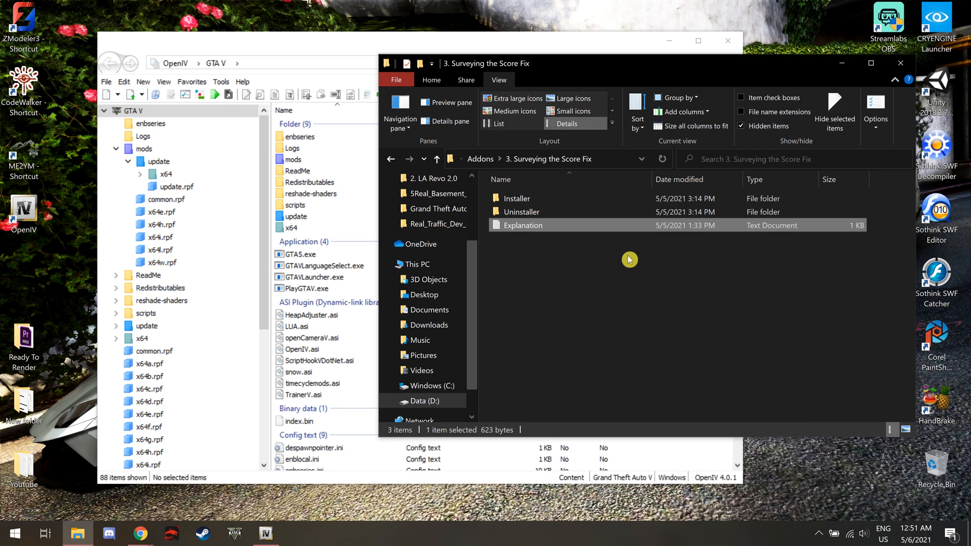
Look at the package files inside the Installer and Uninstaller folders of 3. Surveying the Score Fix.
{"action": "left_click", "coordinate": [535, 202]}
{"action": "double_click", "coordinate": [535, 202]}
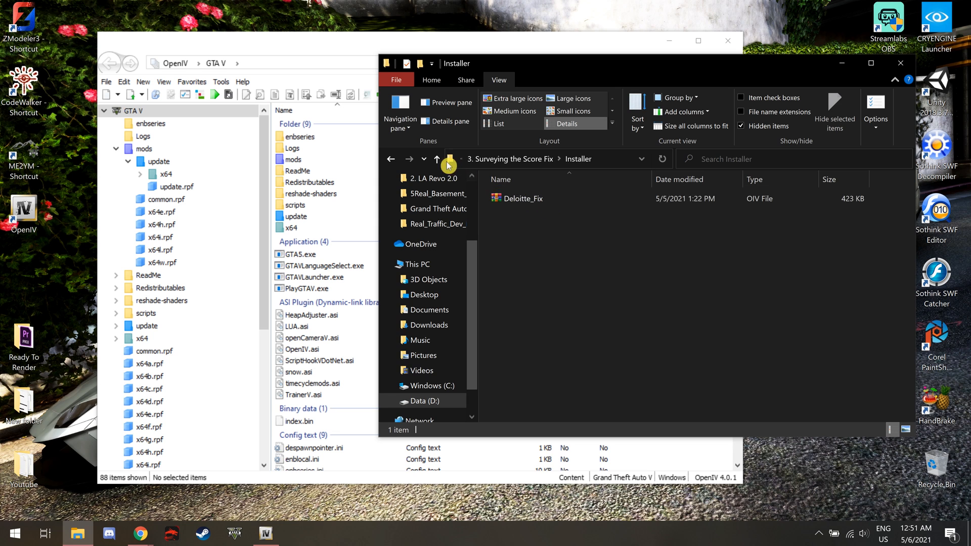
{"action": "double_click", "coordinate": [533, 213]}
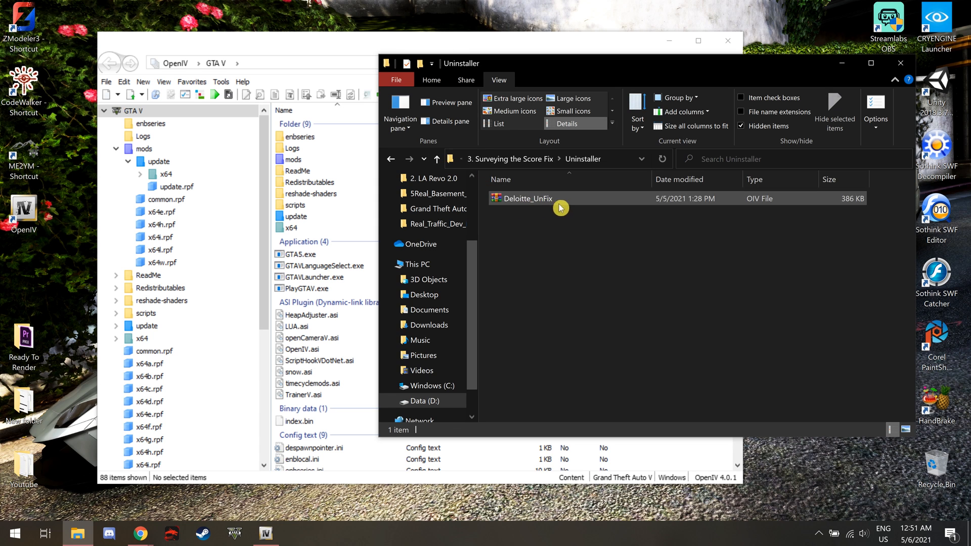
{"action": "left_click", "coordinate": [443, 167]}
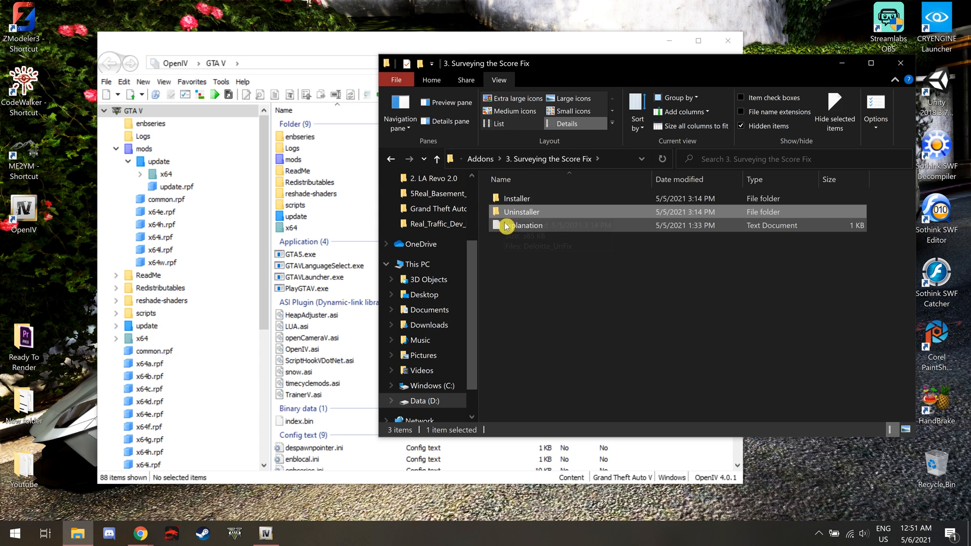
Switch to OpenIV, load the Deloitte_Fix package from the Installer folder in the package installer, and close it without installing.
{"action": "left_click", "coordinate": [202, 98]}
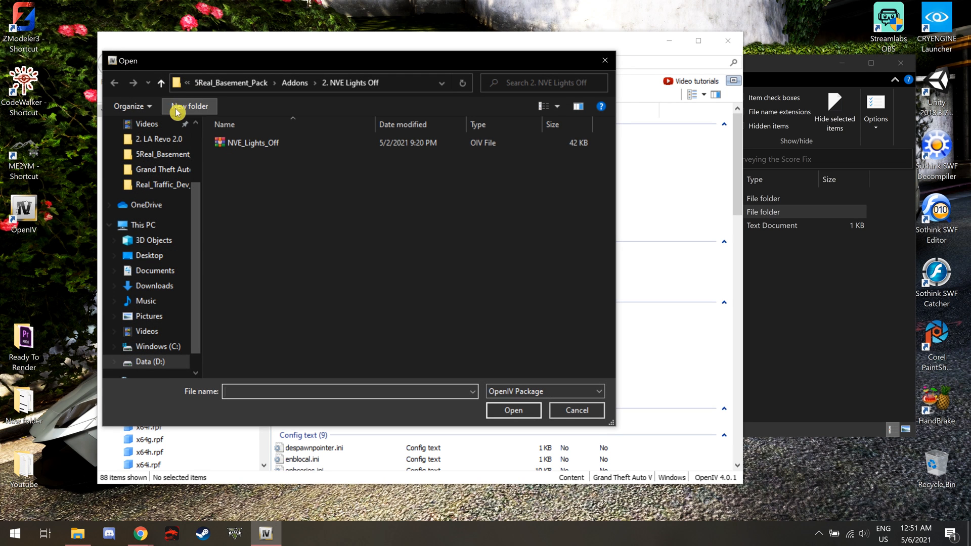
{"action": "left_click", "coordinate": [161, 82]}
{"action": "double_click", "coordinate": [276, 169]}
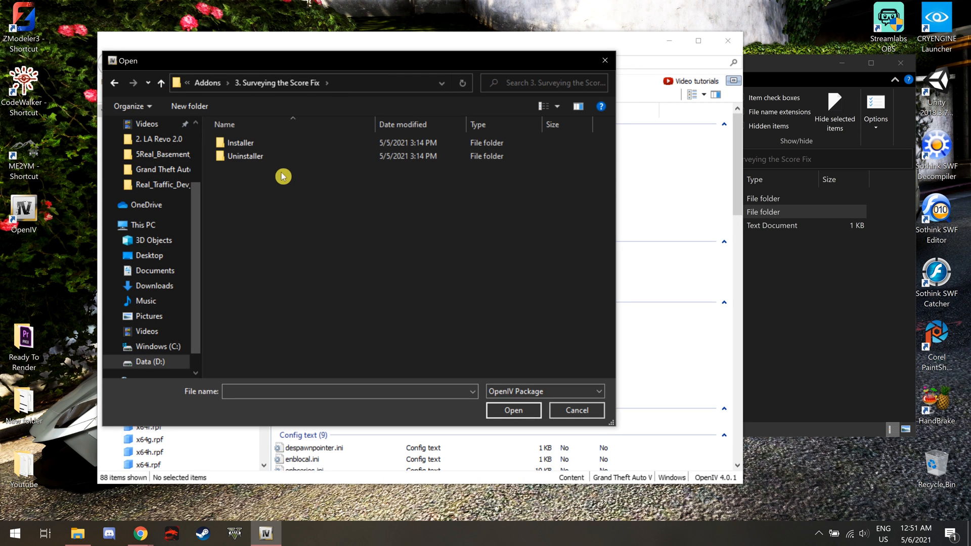
{"action": "double_click", "coordinate": [255, 146]}
{"action": "double_click", "coordinate": [246, 143]}
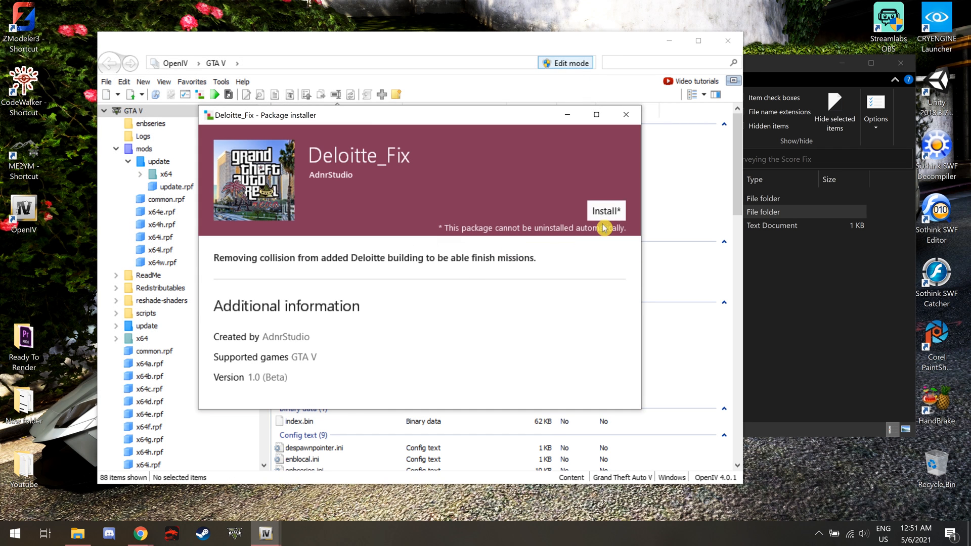
{"action": "left_click", "coordinate": [625, 114]}
View the fix's Uninstaller folder, load its Deloitte_UnFix package in OpenIV's package installer, and close it without installing.
{"action": "left_click", "coordinate": [797, 322]}
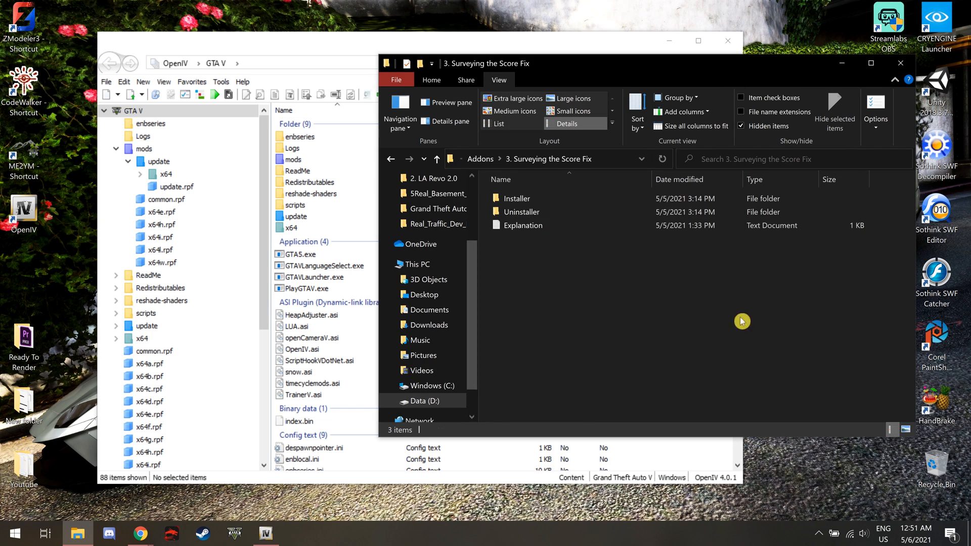
{"action": "double_click", "coordinate": [546, 219]}
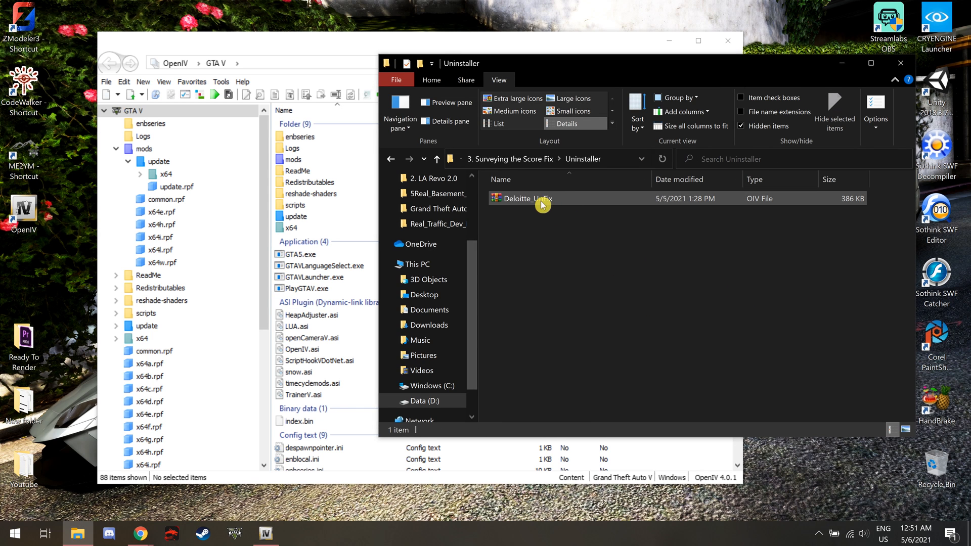
{"action": "left_click", "coordinate": [201, 94]}
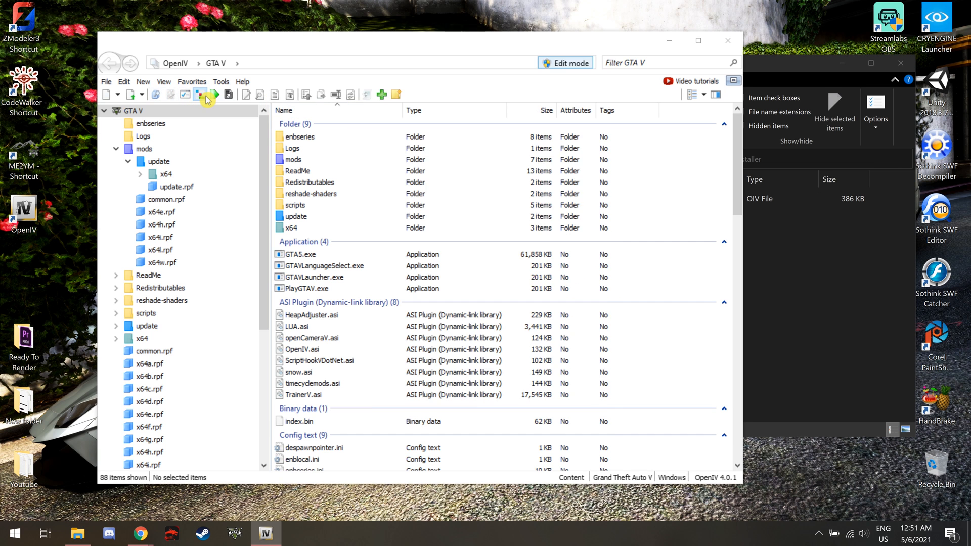
{"action": "left_click", "coordinate": [162, 84]}
{"action": "double_click", "coordinate": [251, 155]}
{"action": "double_click", "coordinate": [253, 148]}
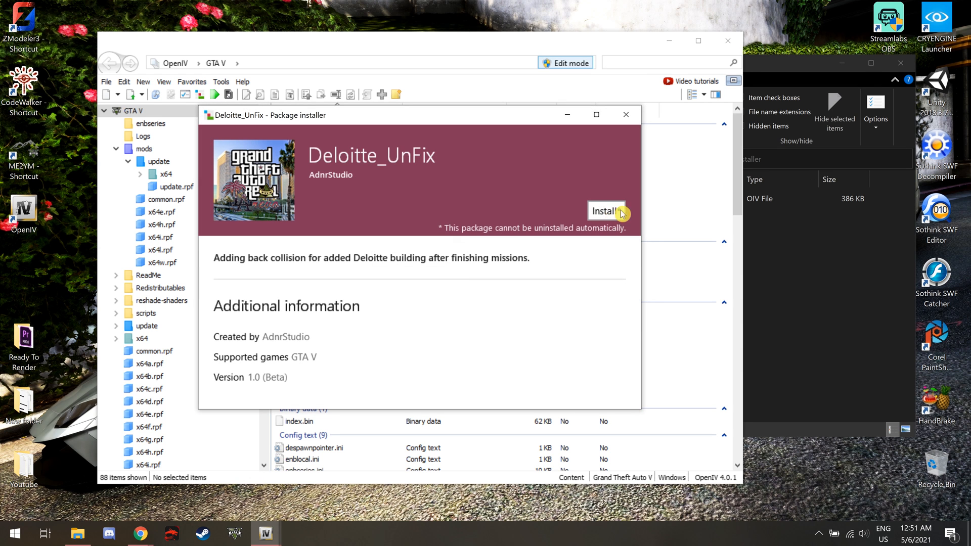
{"action": "left_click", "coordinate": [625, 115]}
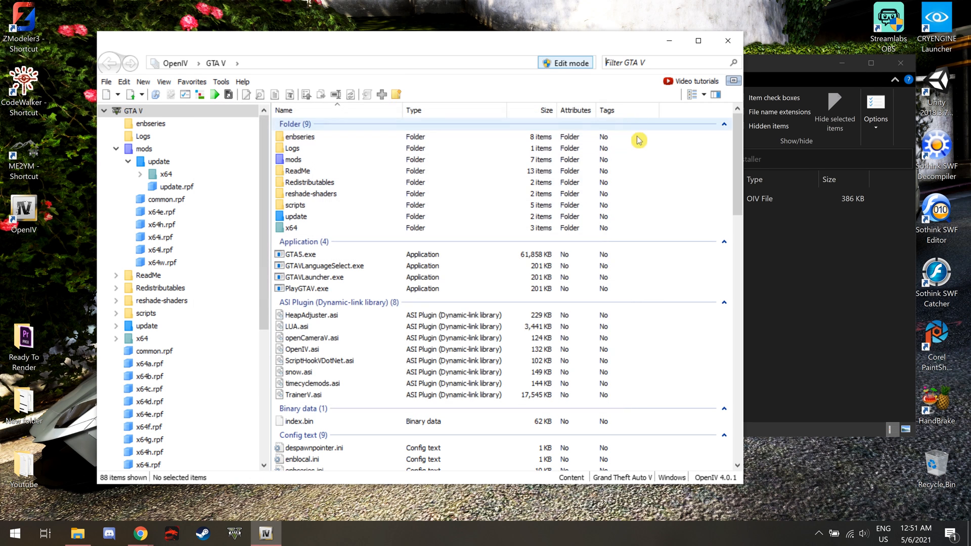
Switch to File Explorer, open the Explanation note in the 4. Father and Son Fix addon folder, read it while highlighting the text, and close it.
{"action": "left_click", "coordinate": [797, 298]}
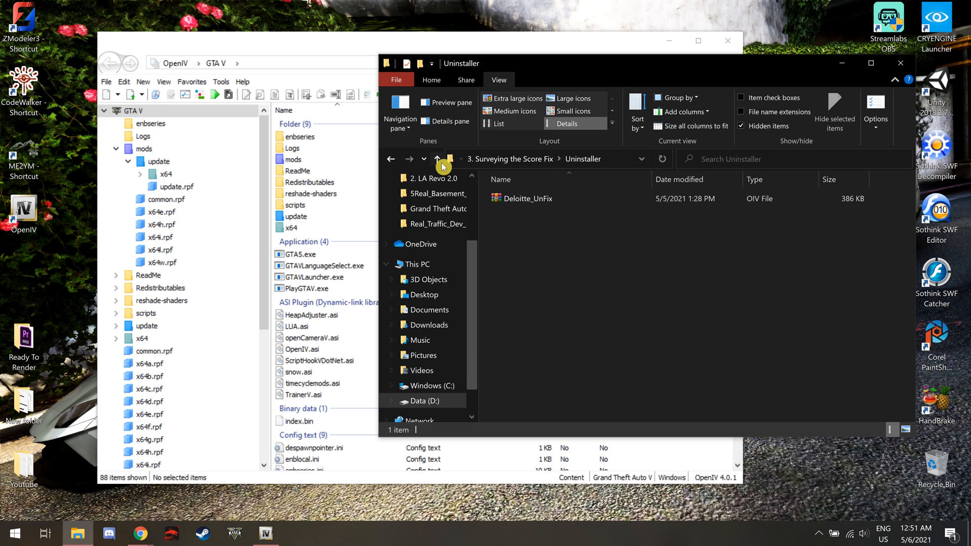
{"action": "left_click", "coordinate": [441, 163]}
{"action": "left_click", "coordinate": [442, 163]}
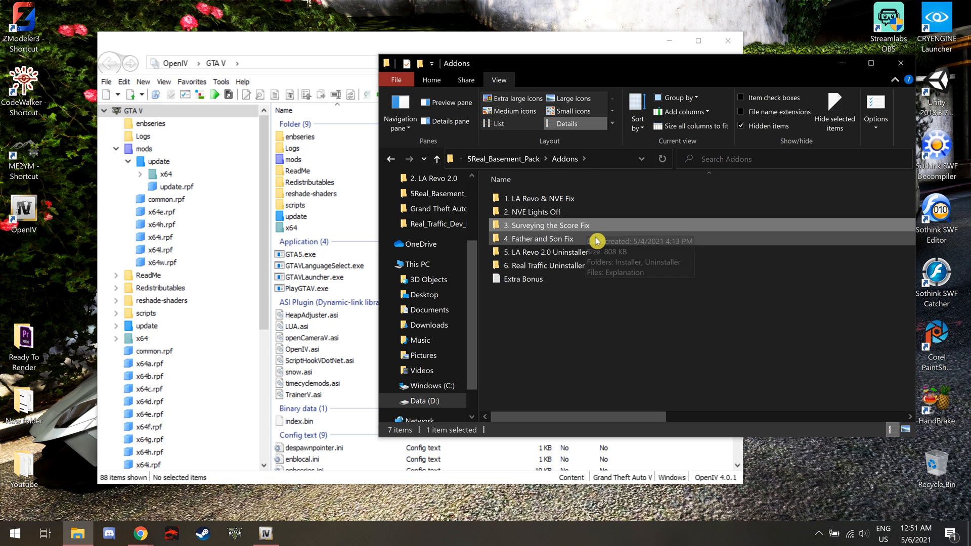
{"action": "double_click", "coordinate": [562, 242]}
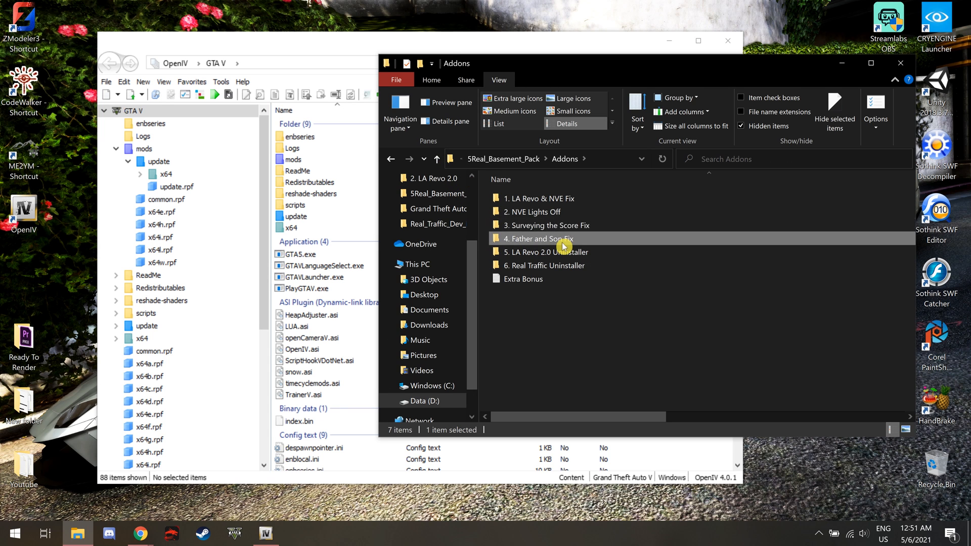
{"action": "left_click", "coordinate": [536, 227]}
{"action": "double_click", "coordinate": [537, 228]}
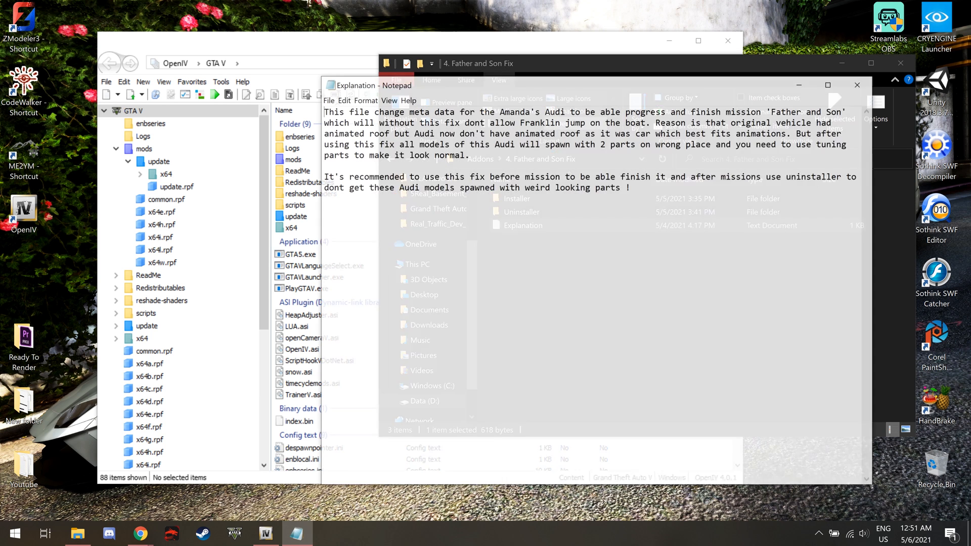
{"action": "left_click_drag", "start_coordinate": [322, 111], "coordinate": [630, 187]}
{"action": "left_click", "coordinate": [633, 203]}
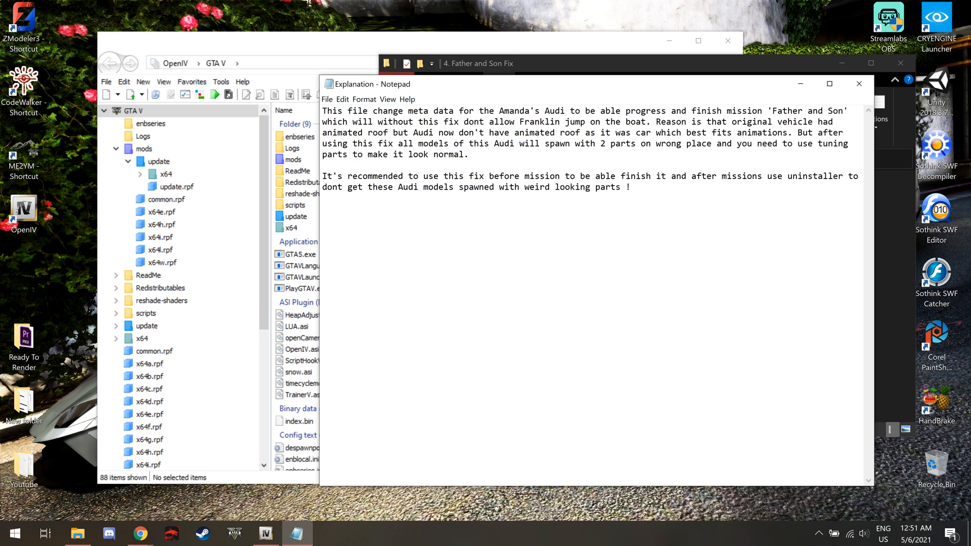
{"action": "left_click", "coordinate": [858, 83]}
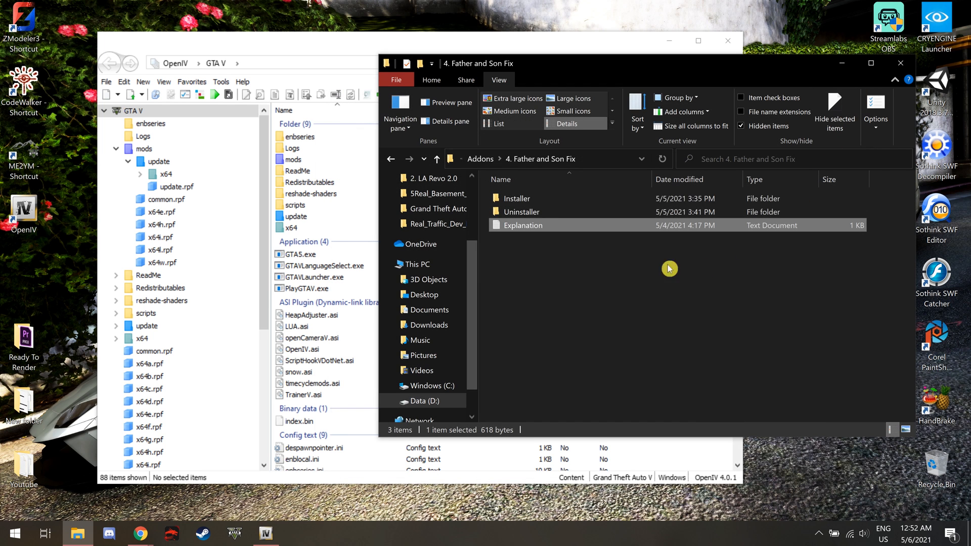
Look at the package files inside the Installer and Uninstaller folders of 4. Father and Son Fix.
{"action": "double_click", "coordinate": [539, 202]}
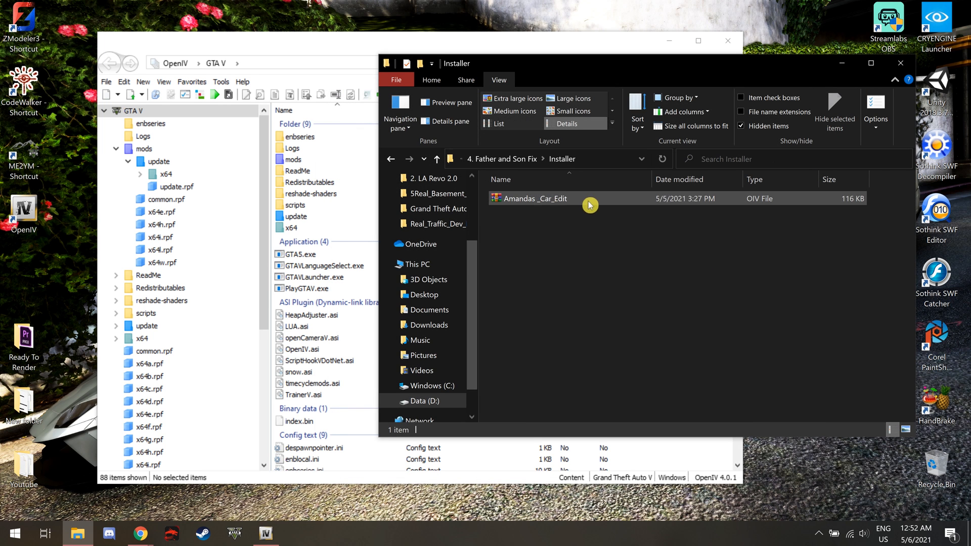
{"action": "left_click", "coordinate": [437, 159]}
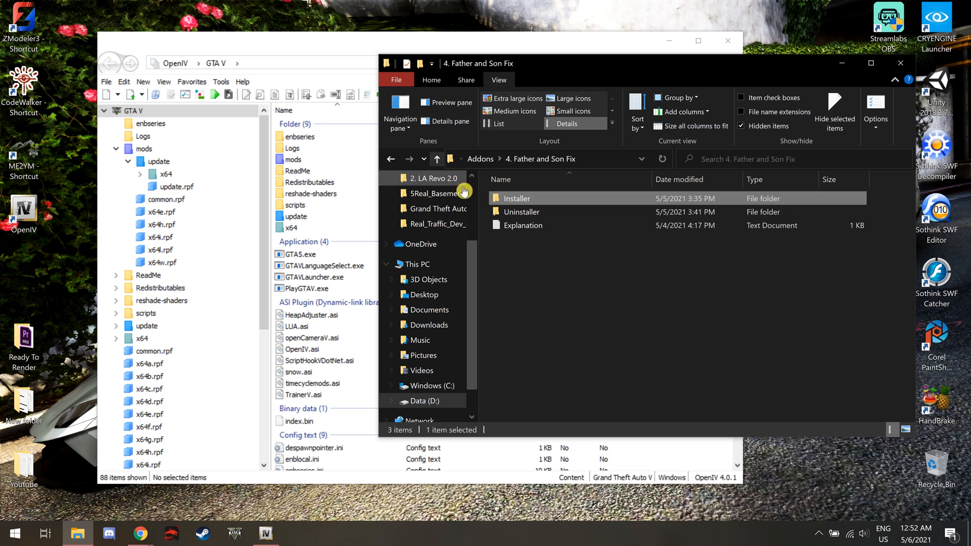
{"action": "double_click", "coordinate": [552, 212]}
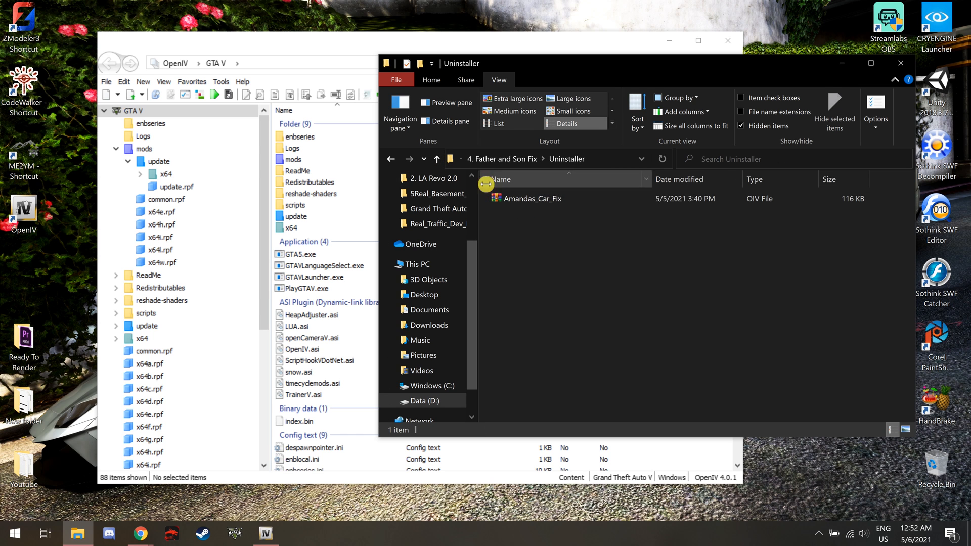
{"action": "left_click", "coordinate": [437, 159]}
Switch to OpenIV, load the Amandas _Car_Edit package from the Father and Son Fix Installer folder in the package installer, and close it without installing.
{"action": "left_click", "coordinate": [206, 95]}
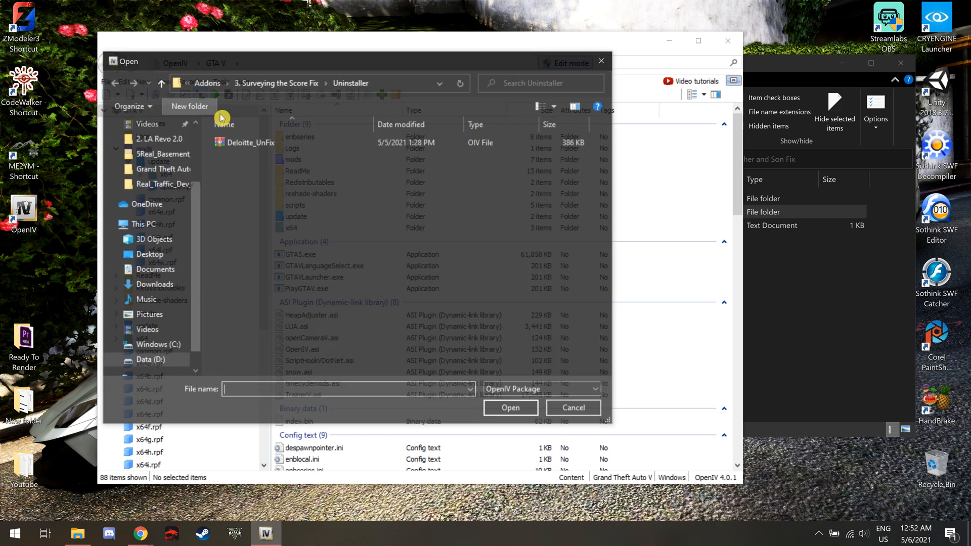
{"action": "left_click", "coordinate": [164, 85]}
{"action": "left_click", "coordinate": [164, 85]}
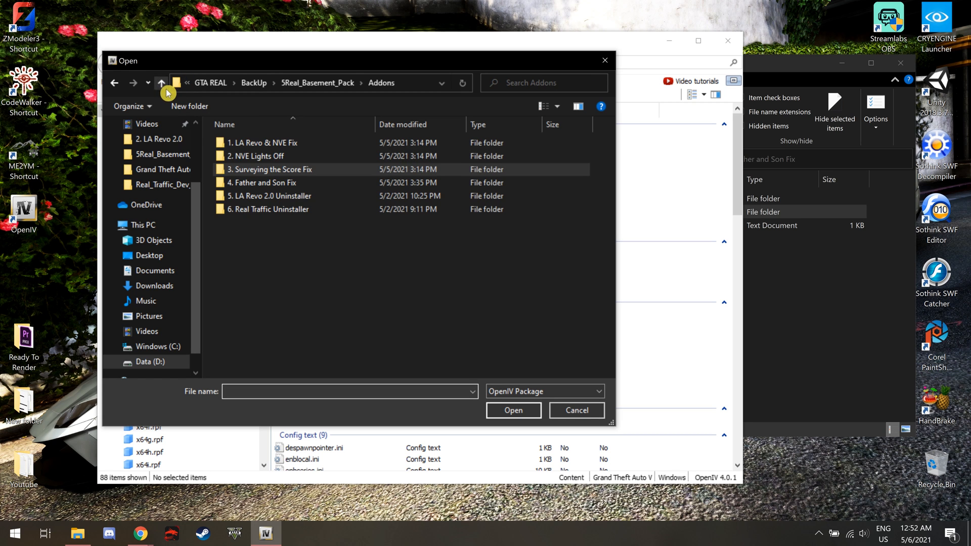
{"action": "double_click", "coordinate": [273, 186]}
{"action": "double_click", "coordinate": [255, 147]}
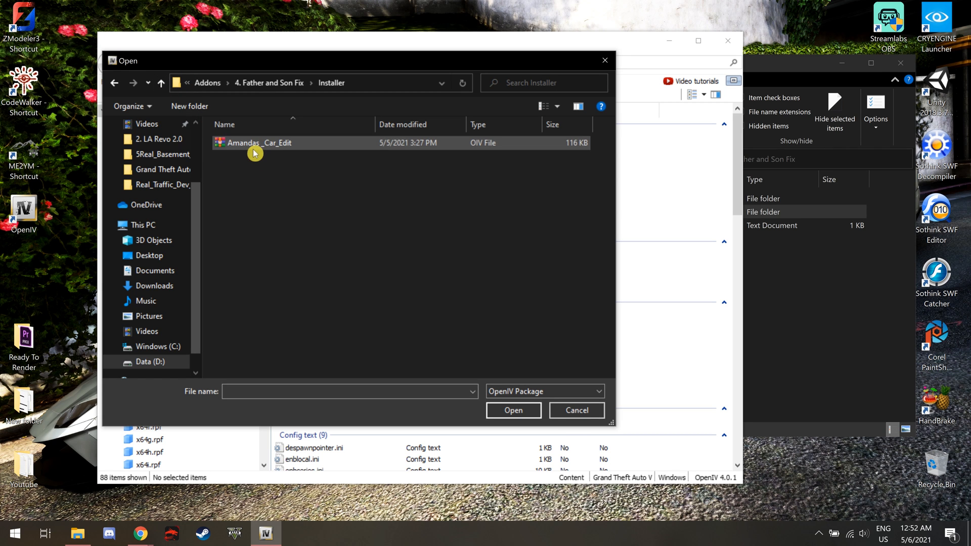
{"action": "double_click", "coordinate": [271, 147]}
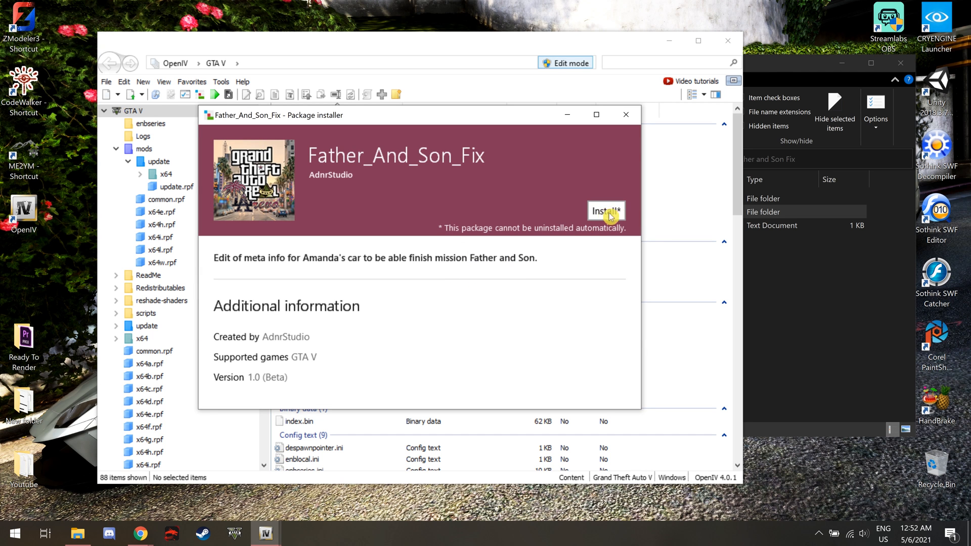
{"action": "left_click", "coordinate": [626, 115]}
Load the Amandas_Car_Fix package from the Father and Son Fix Uninstaller folder in the package installer and close it without installing.
{"action": "left_click", "coordinate": [212, 96]}
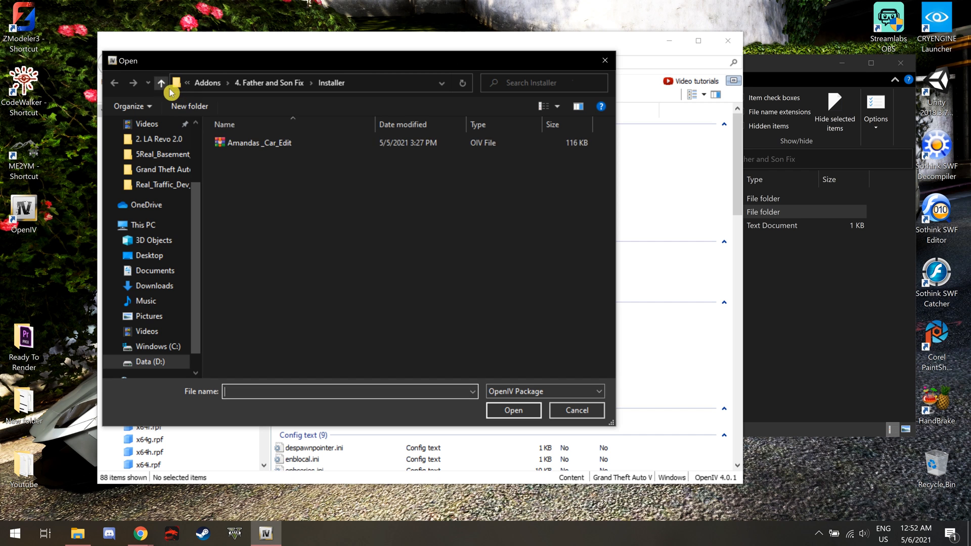
{"action": "left_click", "coordinate": [161, 82]}
{"action": "double_click", "coordinate": [243, 157]}
{"action": "double_click", "coordinate": [259, 146]}
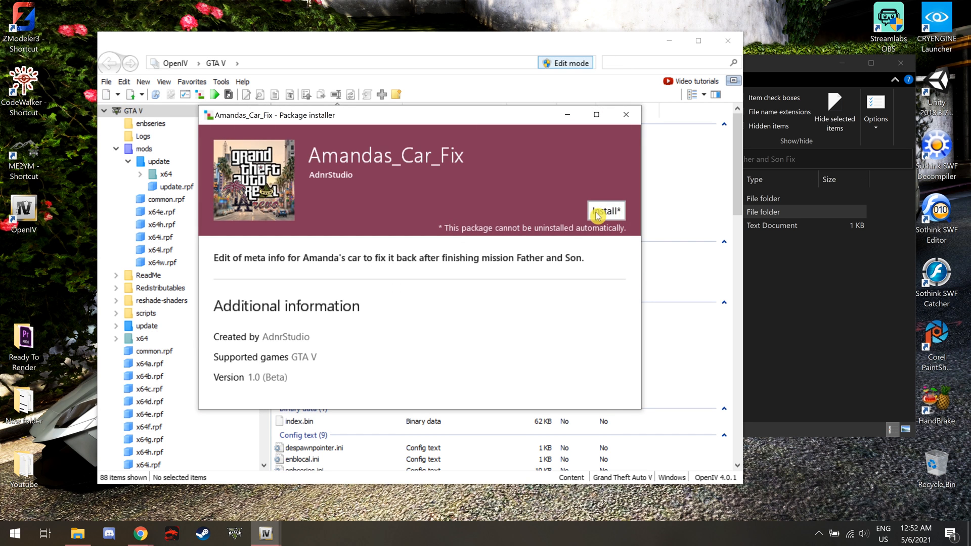
{"action": "left_click", "coordinate": [625, 113]}
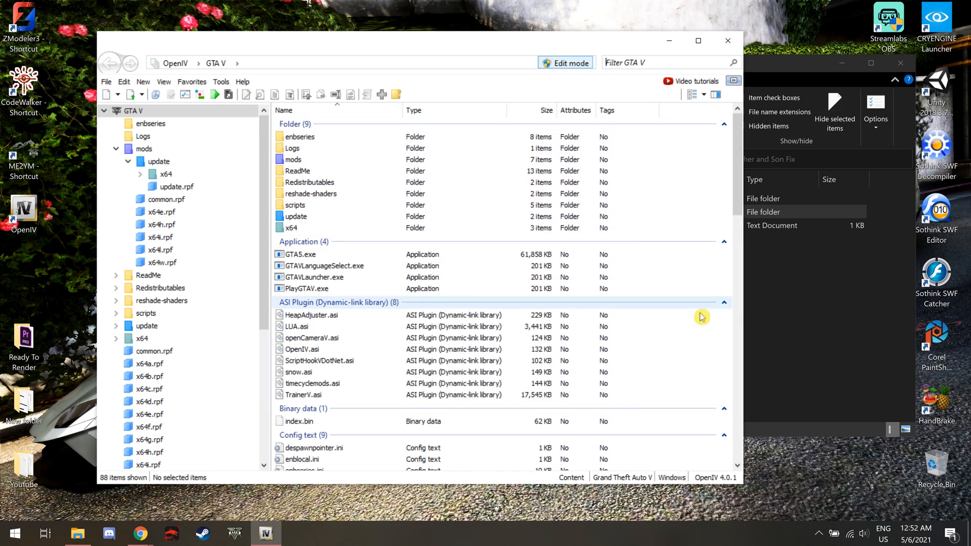
Close the File Explorer and OpenIV windows and launch GTA V.
{"action": "left_click", "coordinate": [793, 196]}
{"action": "left_click", "coordinate": [900, 64]}
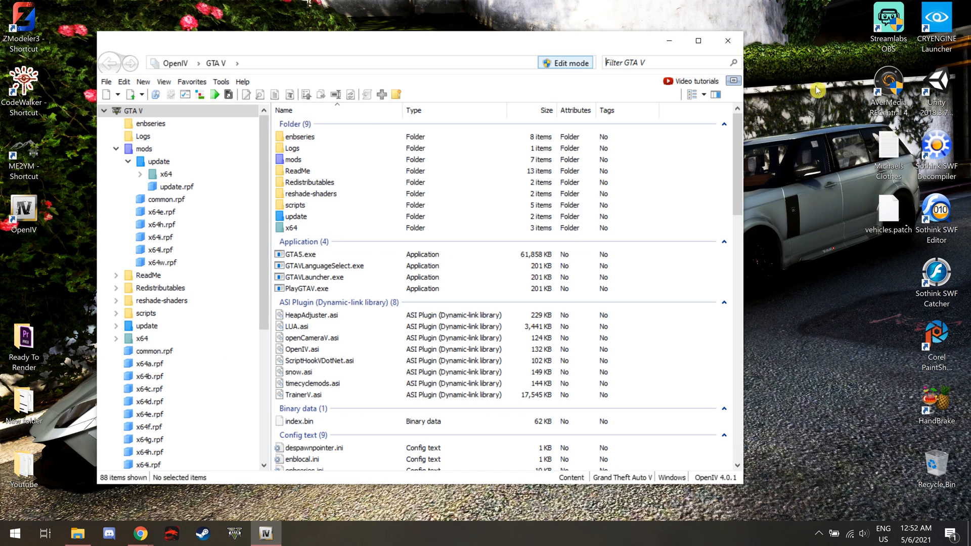
{"action": "left_click", "coordinate": [728, 41]}
{"action": "left_click", "coordinate": [234, 533]}
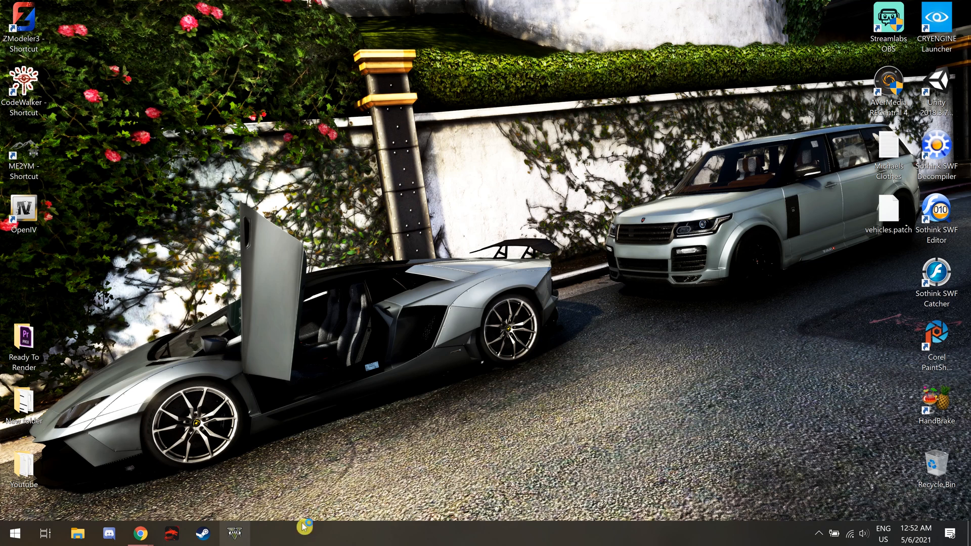